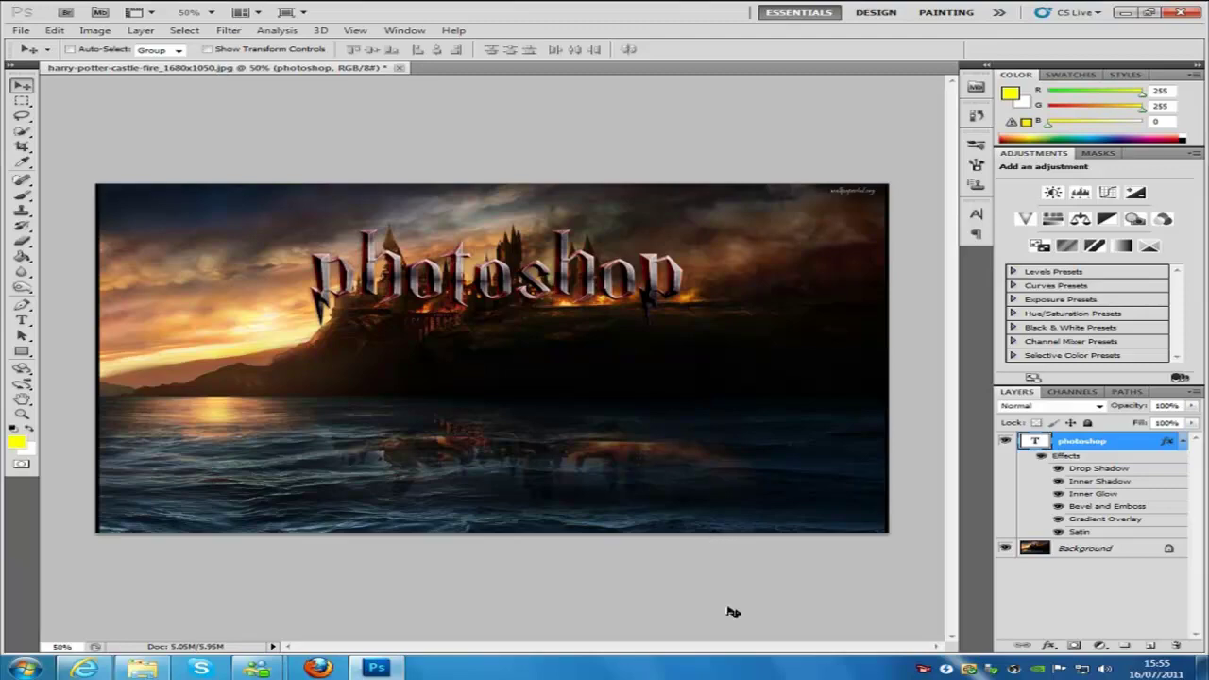
# Step: Check the installed fonts in the Control Panel Fonts folder, then return to Photoshop
pyautogui.click(84, 668)
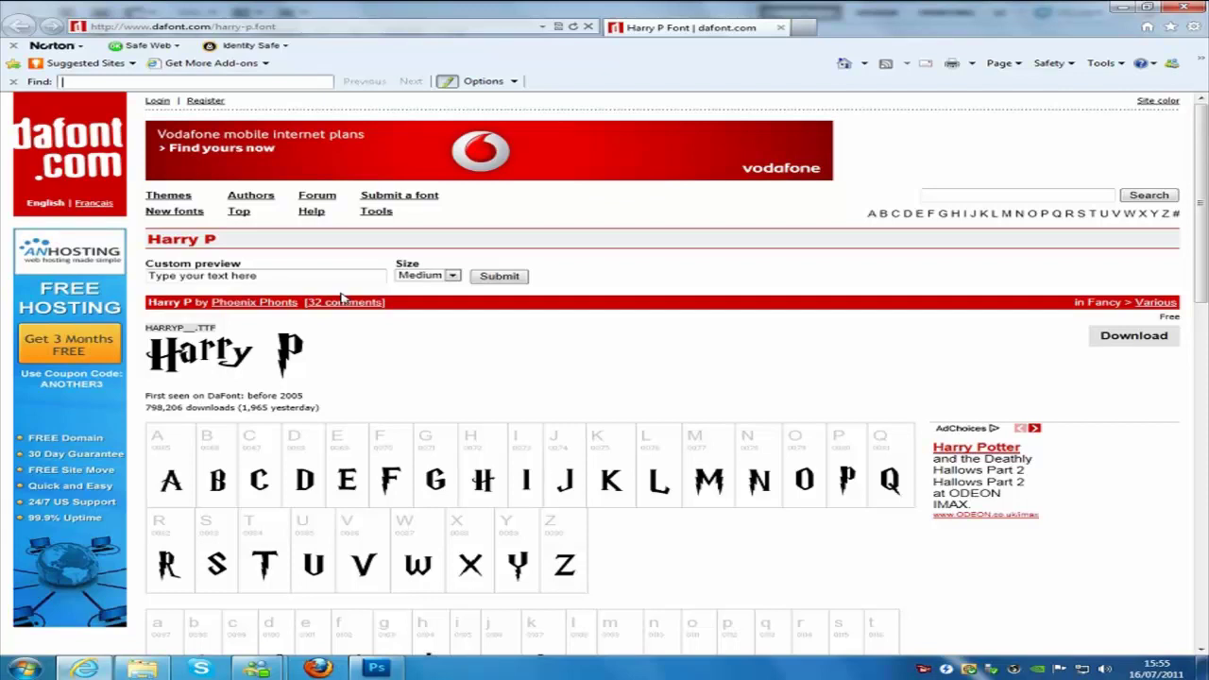
pyautogui.click(24, 667)
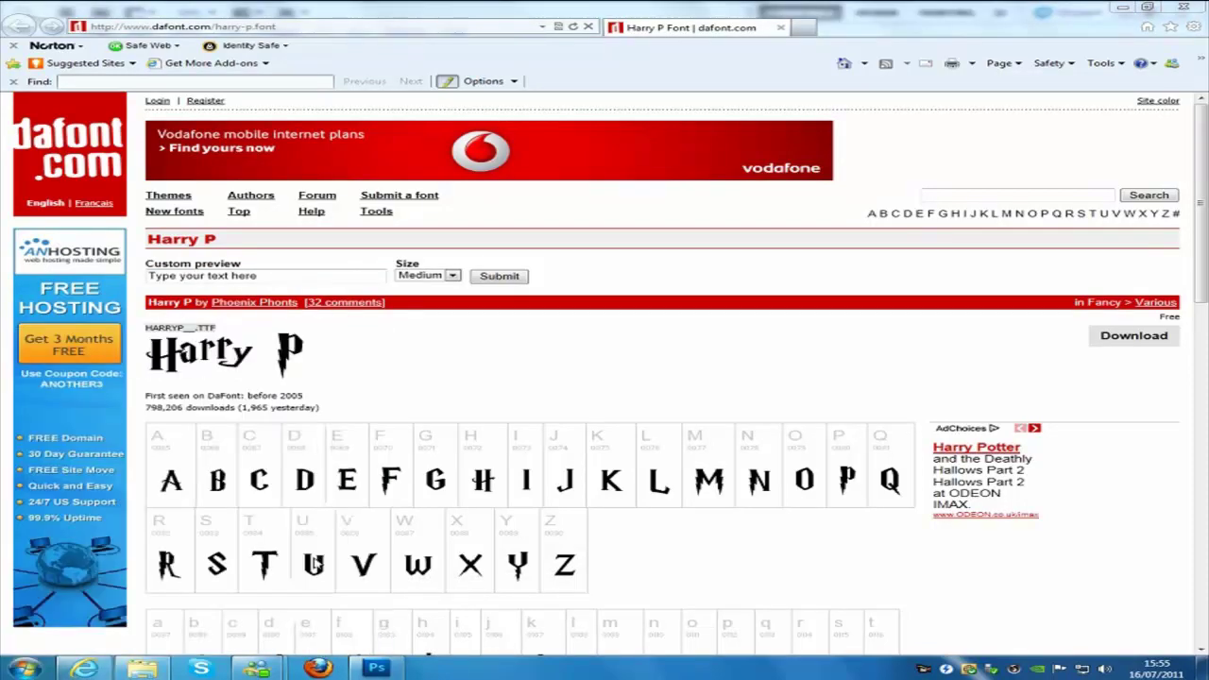
pyautogui.click(314, 559)
pyautogui.click(548, 215)
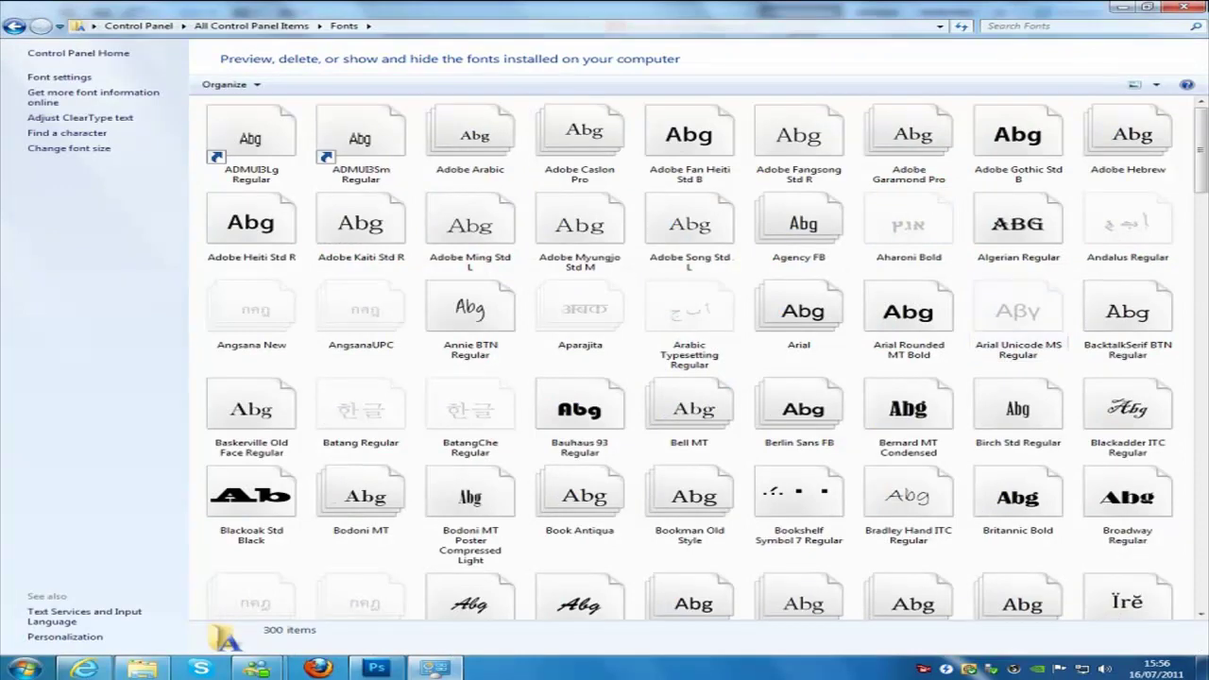
pyautogui.click(1189, 8)
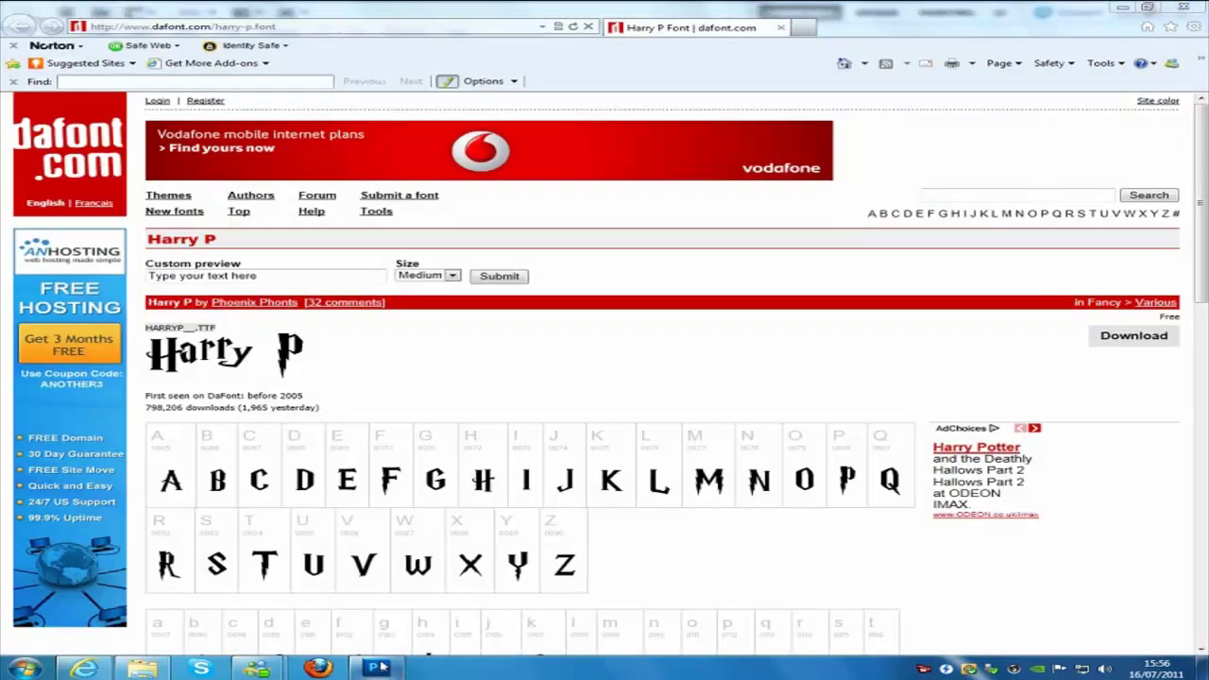
pyautogui.click(376, 669)
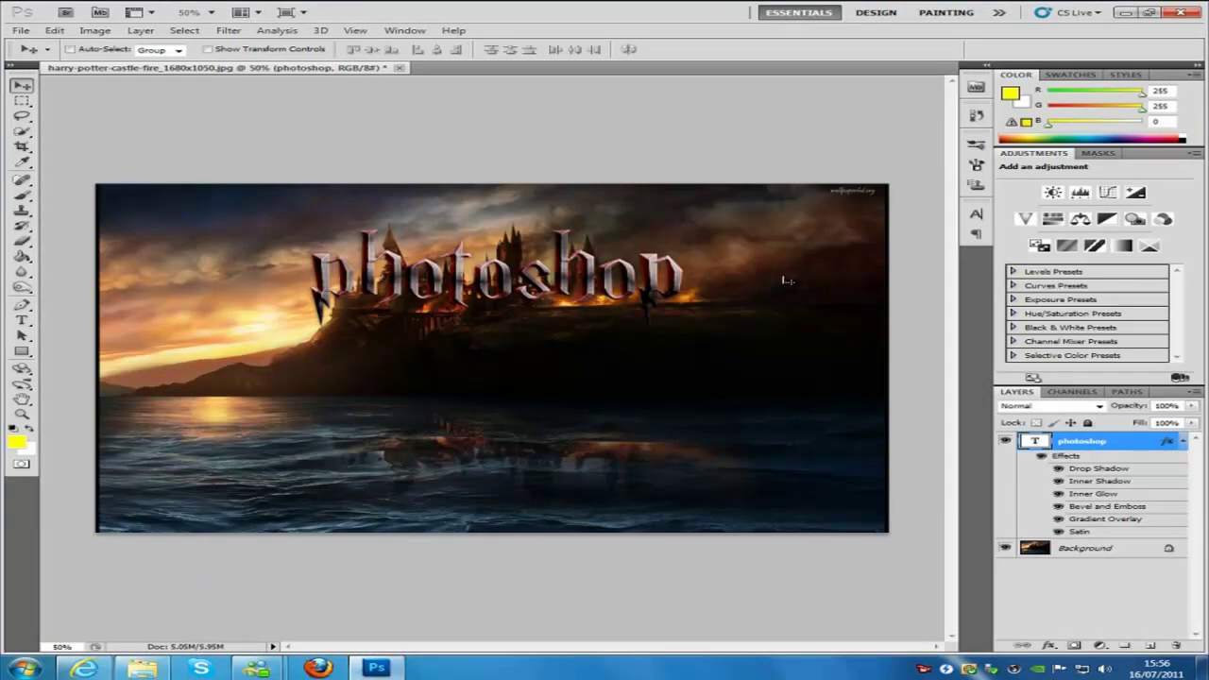
# Step: Show the 'photoshop' text, move it up beside the castle towers, then hide it again
pyautogui.click(1006, 441)
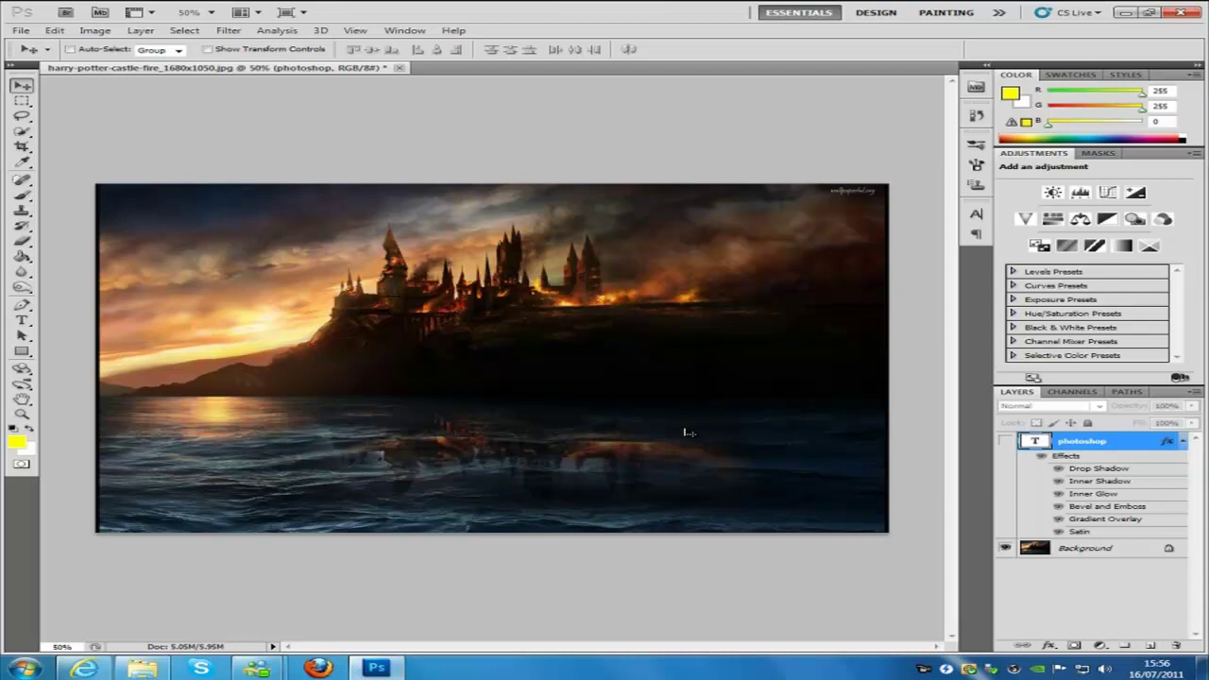
pyautogui.click(1007, 441)
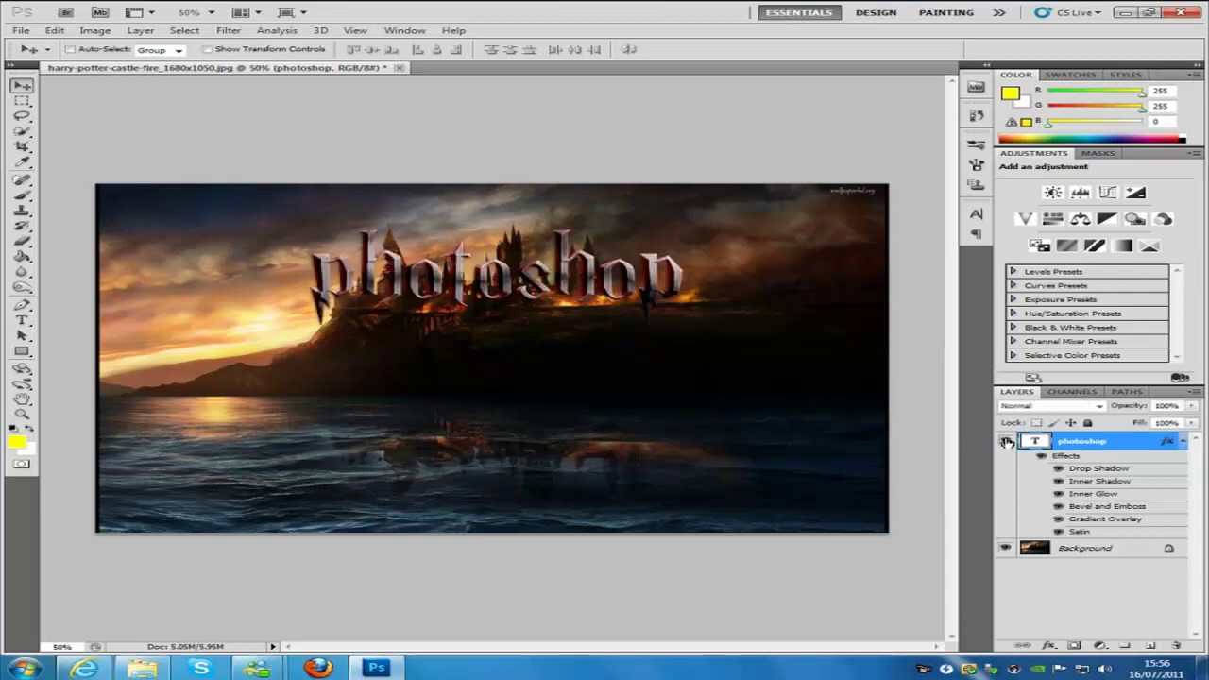
pyautogui.moveTo(450, 290); pyautogui.dragTo(531, 393)
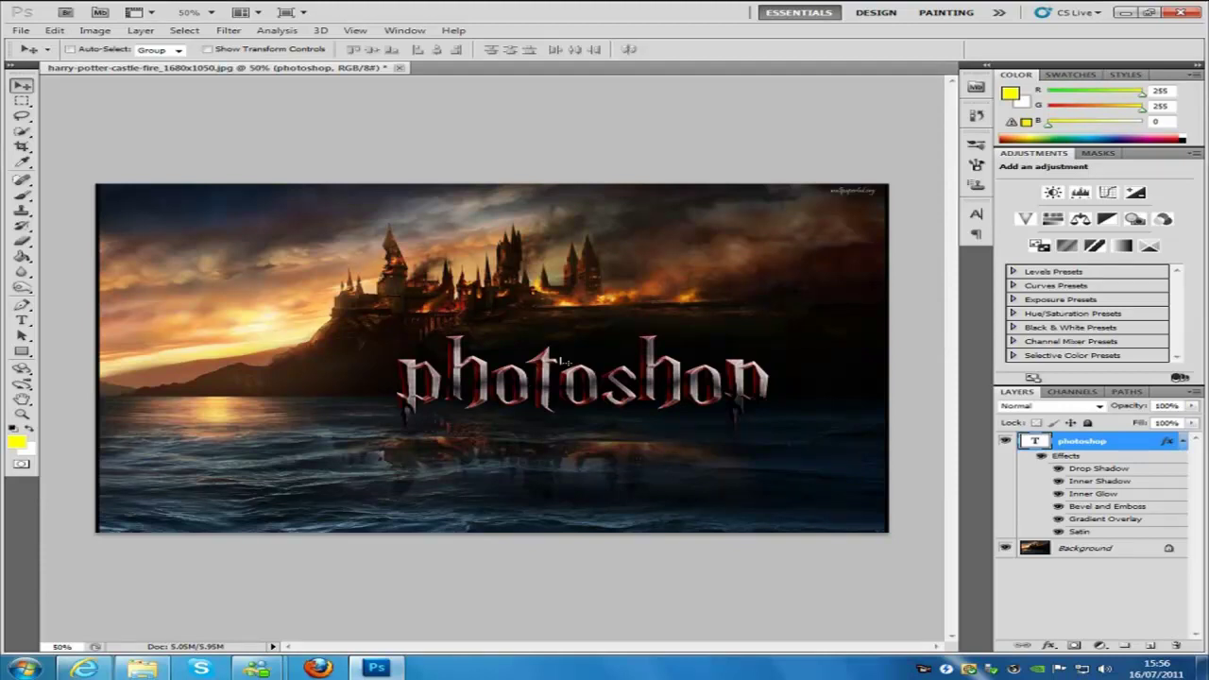
pyautogui.moveTo(555, 386); pyautogui.dragTo(645, 255)
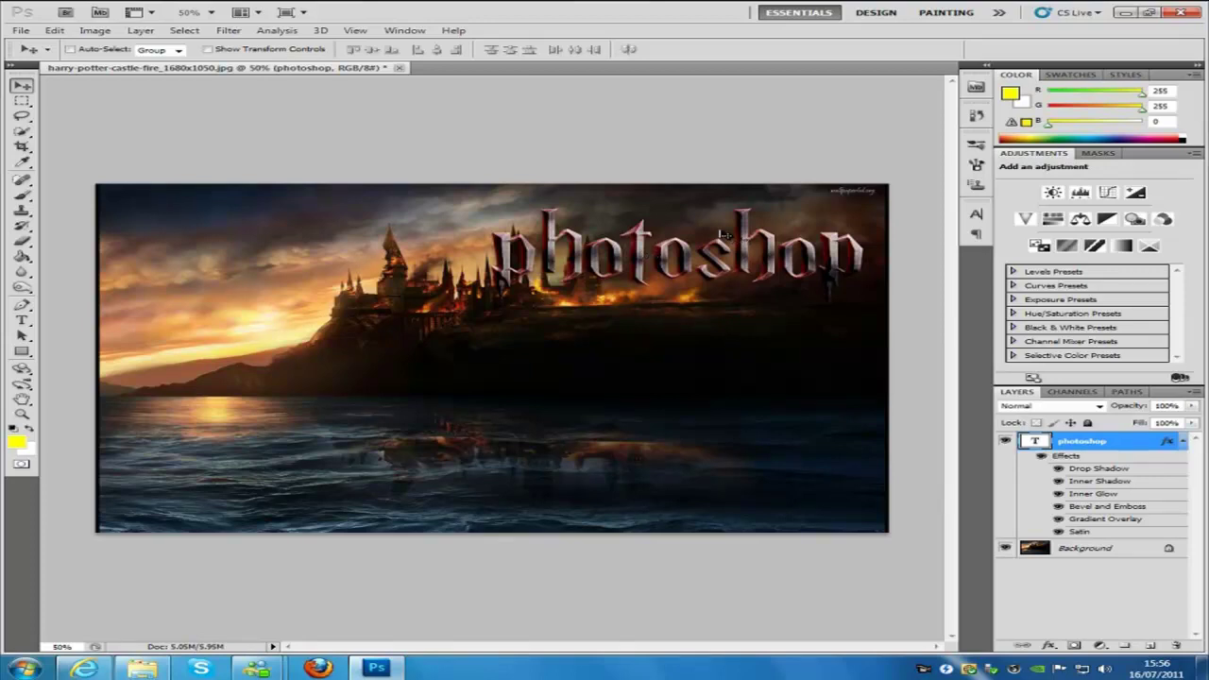
pyautogui.click(1006, 442)
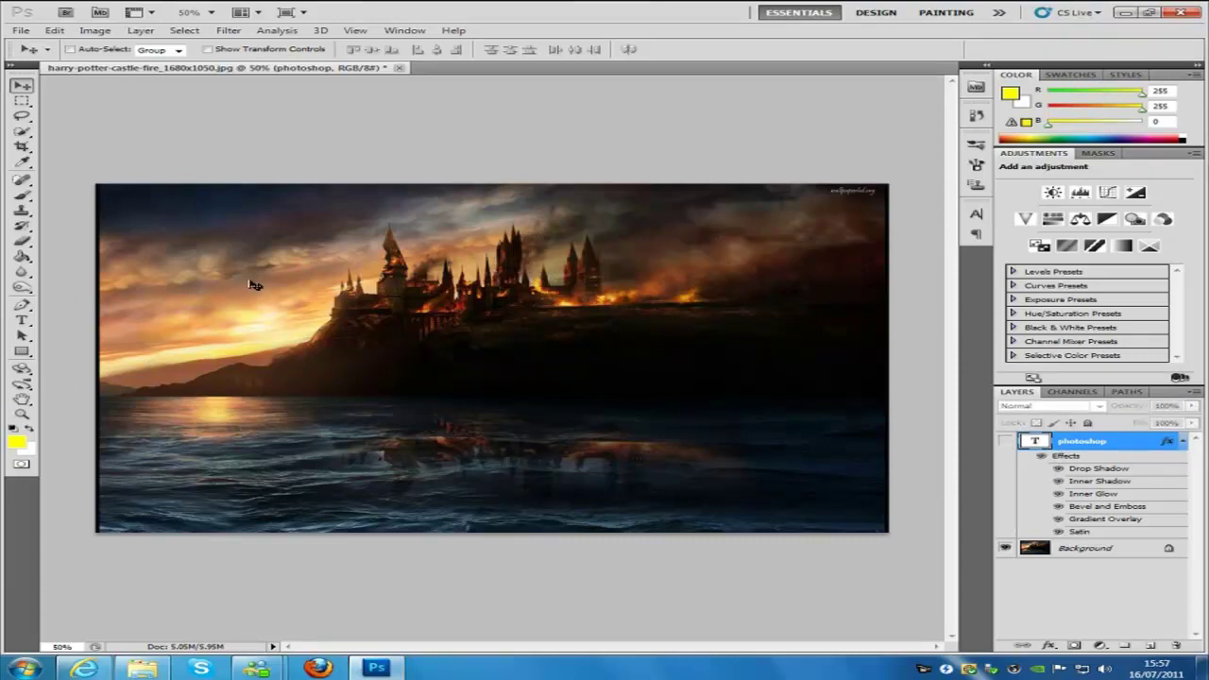
# Step: Type 'Photopshop' in Harry P at 300 pt and move it to the image's middle
pyautogui.click(22, 320)
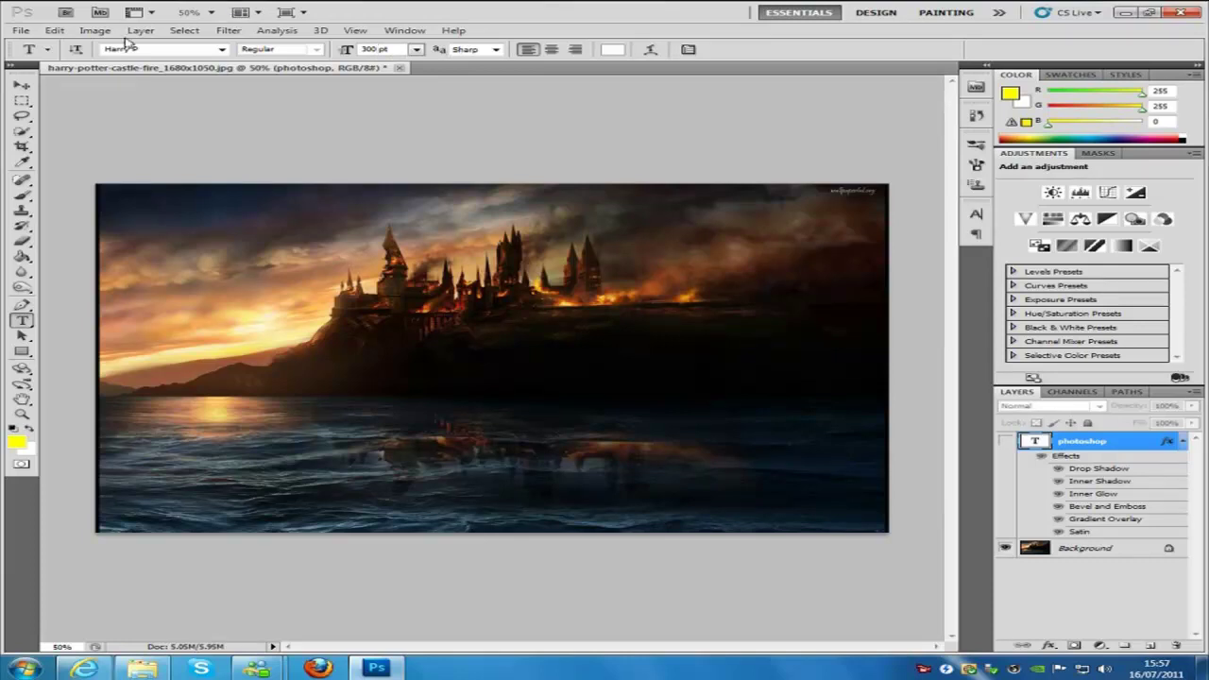
pyautogui.click(158, 49)
pyautogui.click(387, 289)
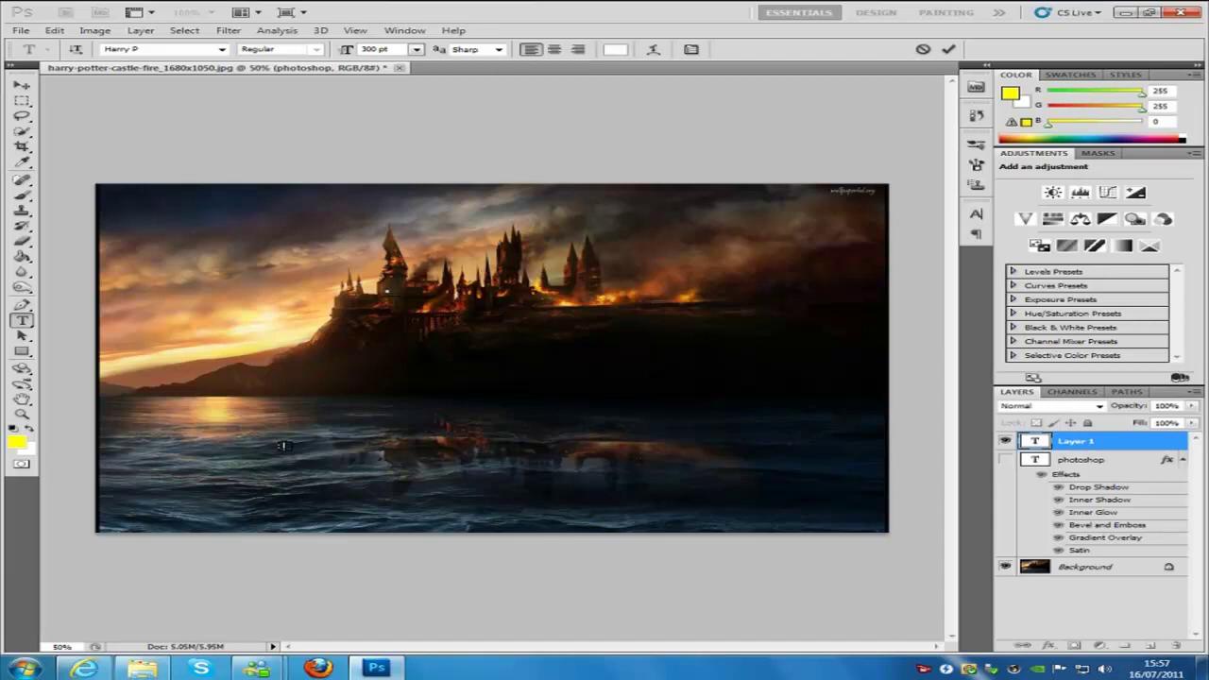
pyautogui.write('Pho')
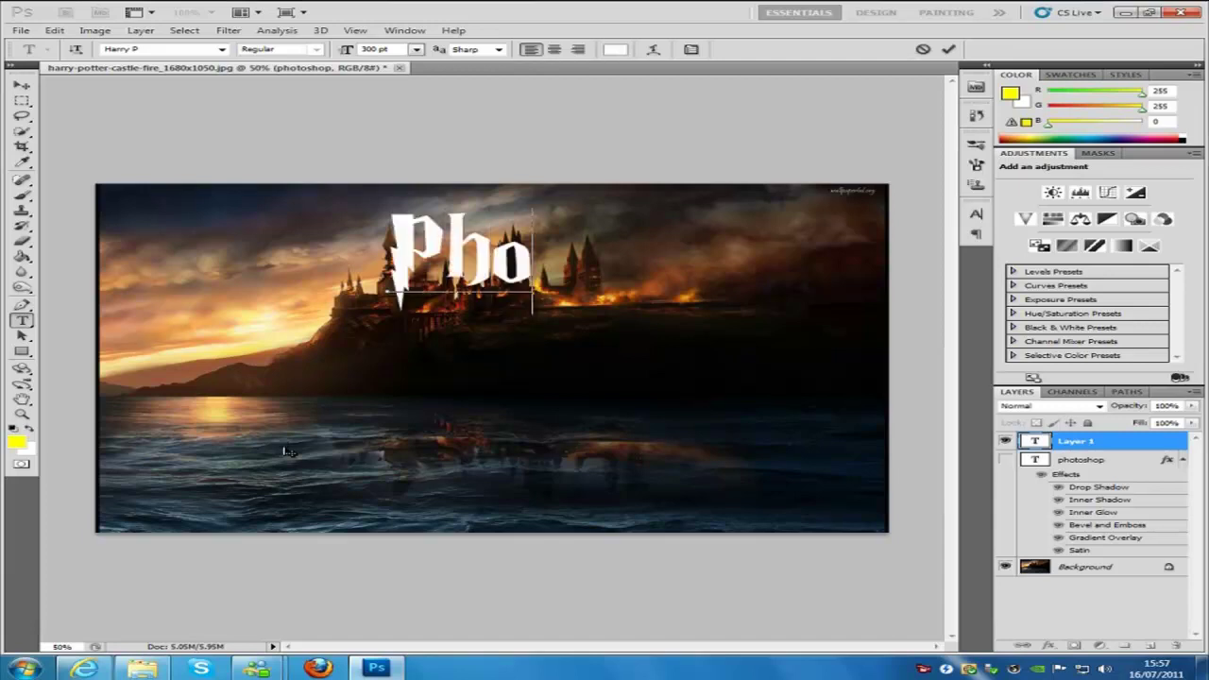
pyautogui.write('topshop')
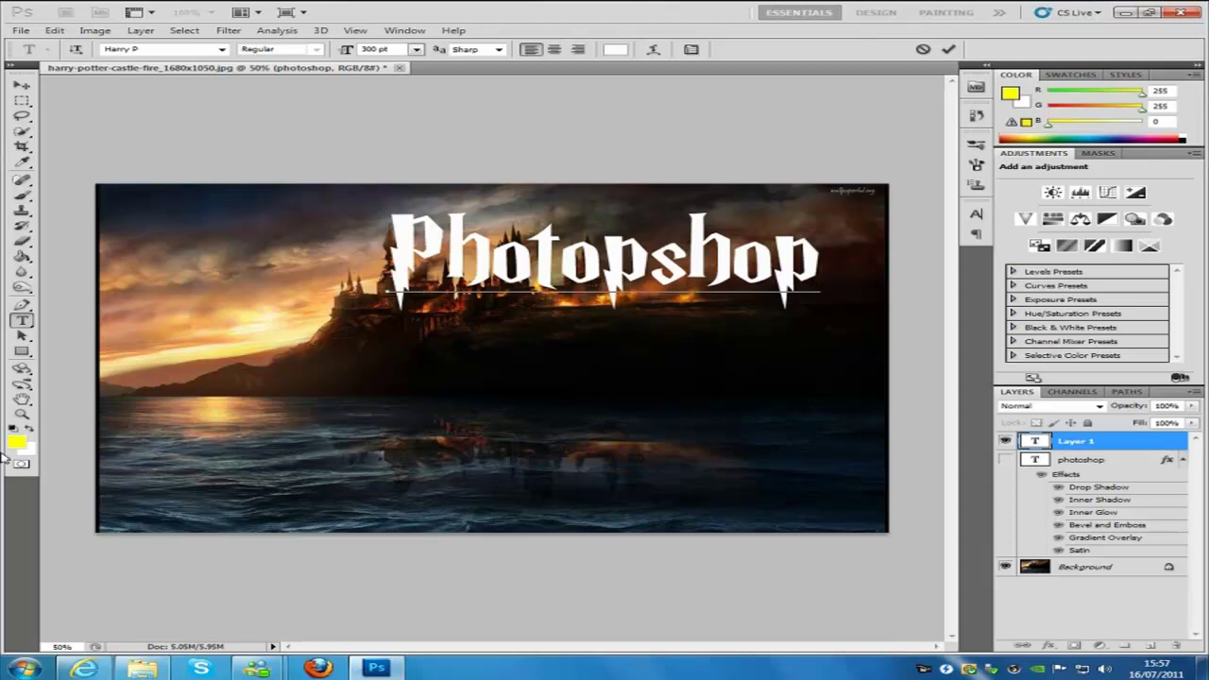
pyautogui.click(21, 84)
pyautogui.moveTo(595, 274); pyautogui.dragTo(467, 373)
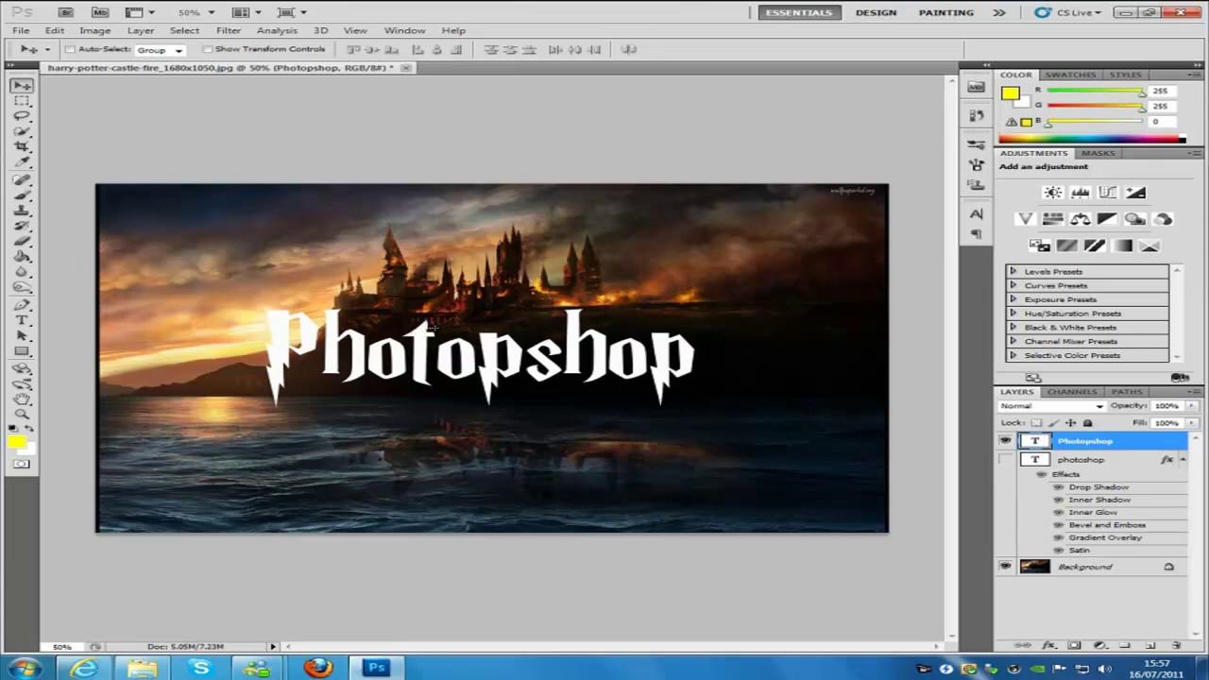
# Step: Enable Gradient Overlay on the Photopshop text and set the gradient's left stop to mid grey
pyautogui.doubleClick(1151, 447)
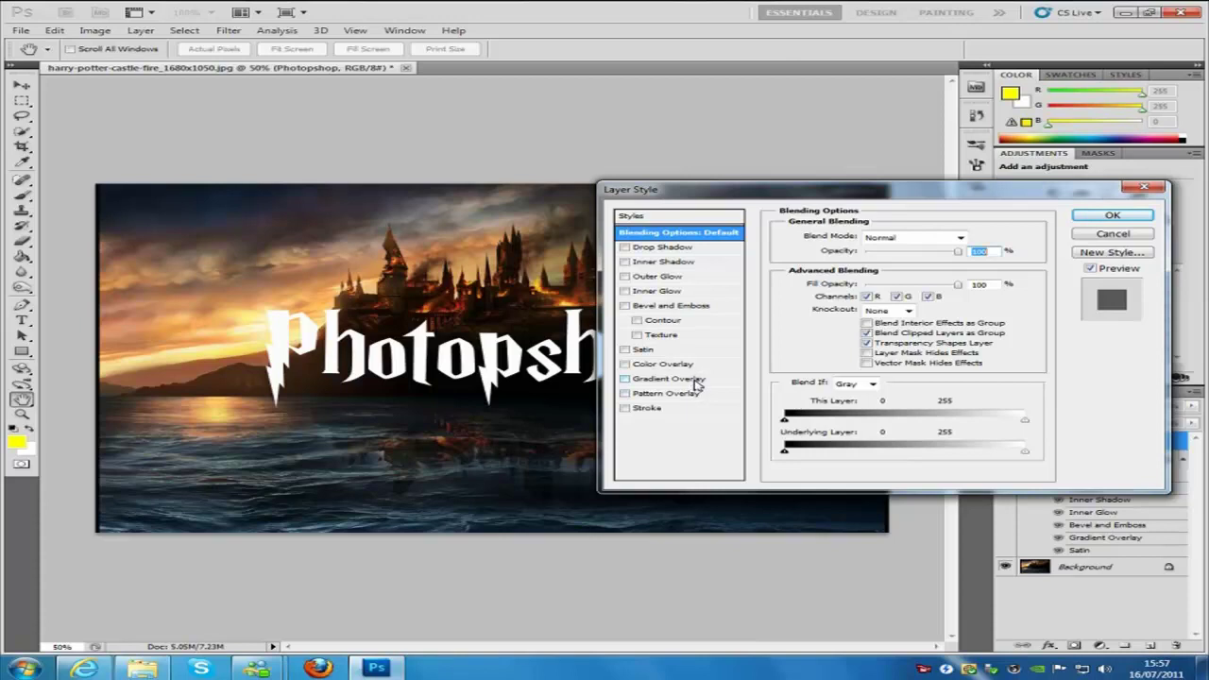
pyautogui.click(696, 385)
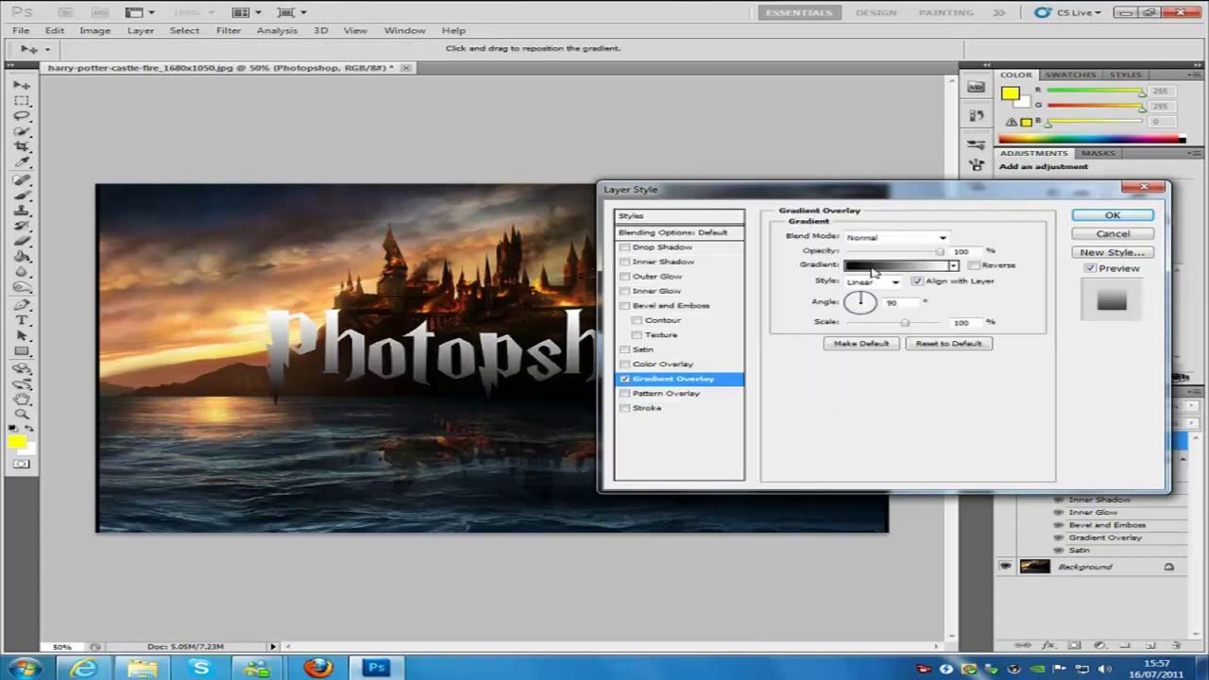
pyautogui.click(873, 267)
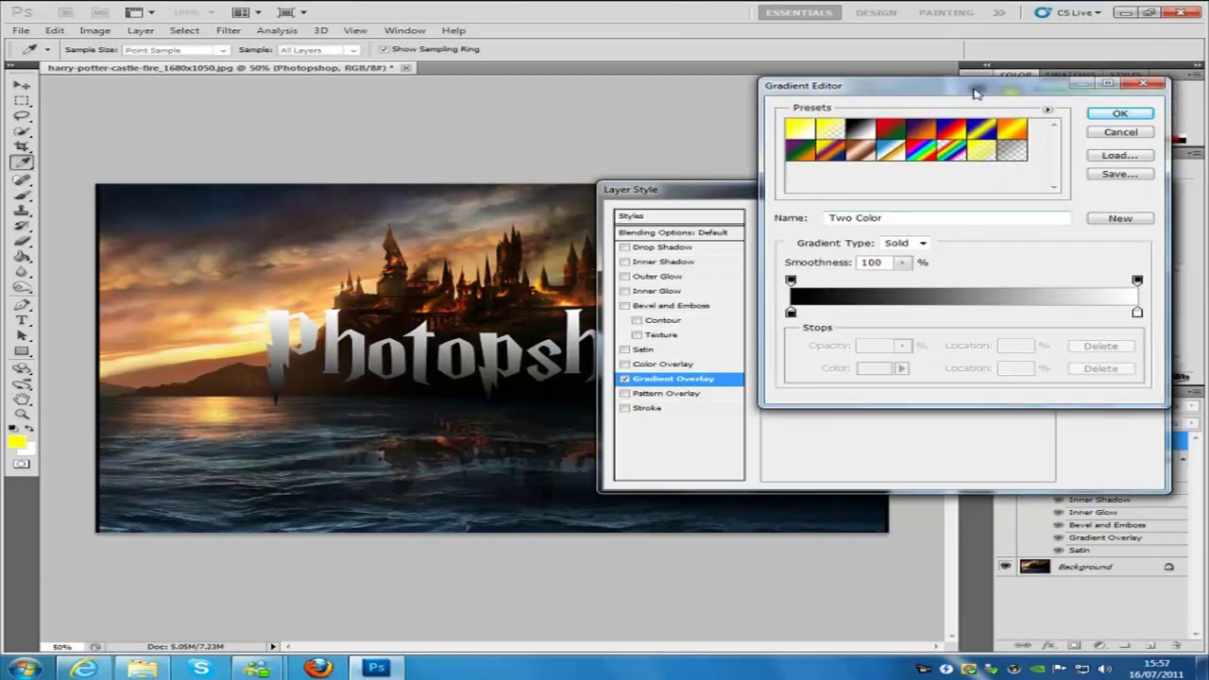
pyautogui.click(791, 311)
pyautogui.doubleClick(793, 311)
pyautogui.click(724, 353)
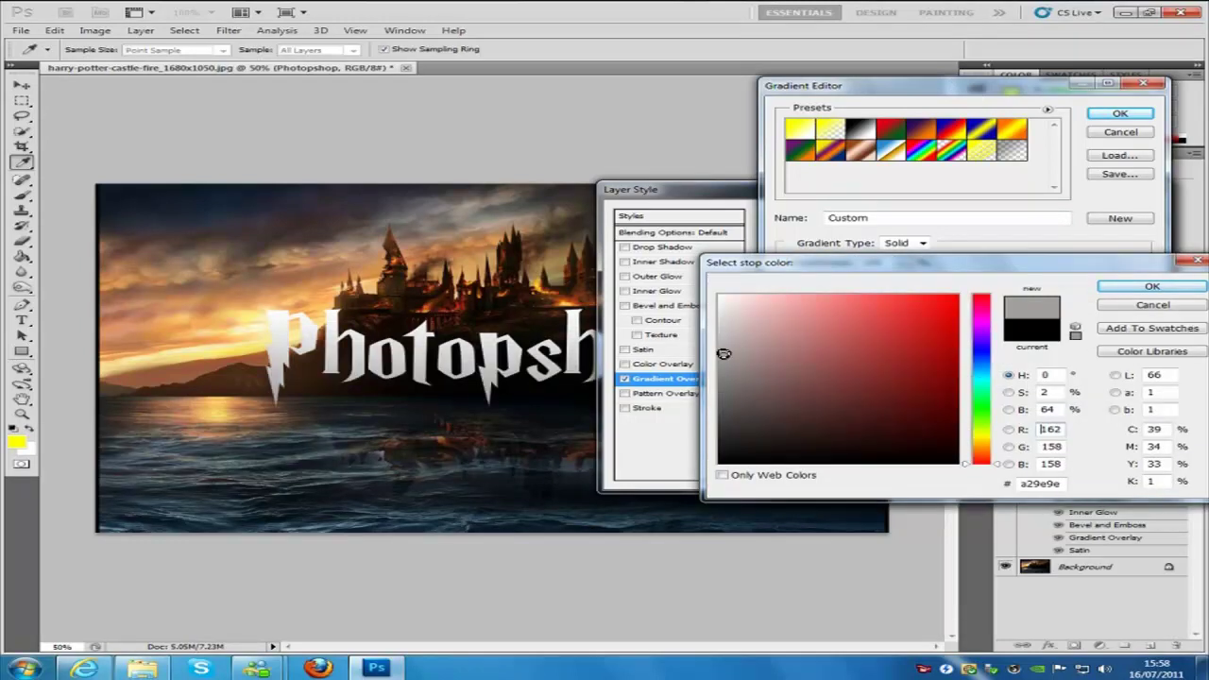
pyautogui.click(724, 354)
pyautogui.click(724, 361)
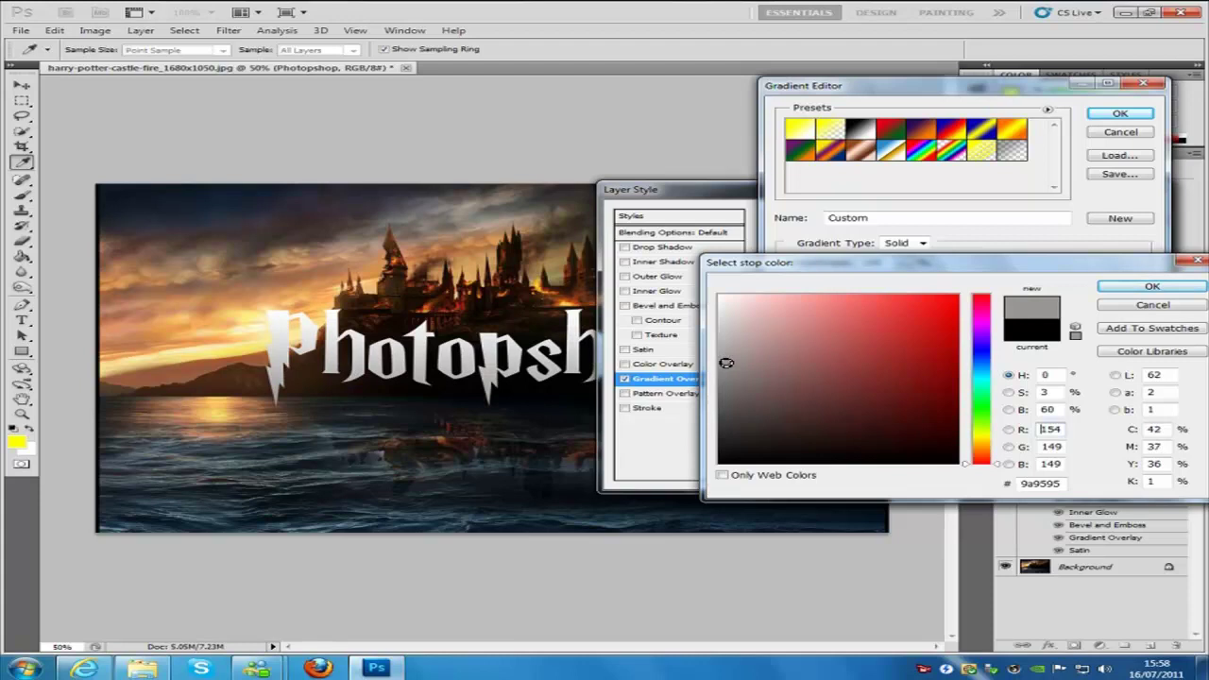
pyautogui.click(1153, 287)
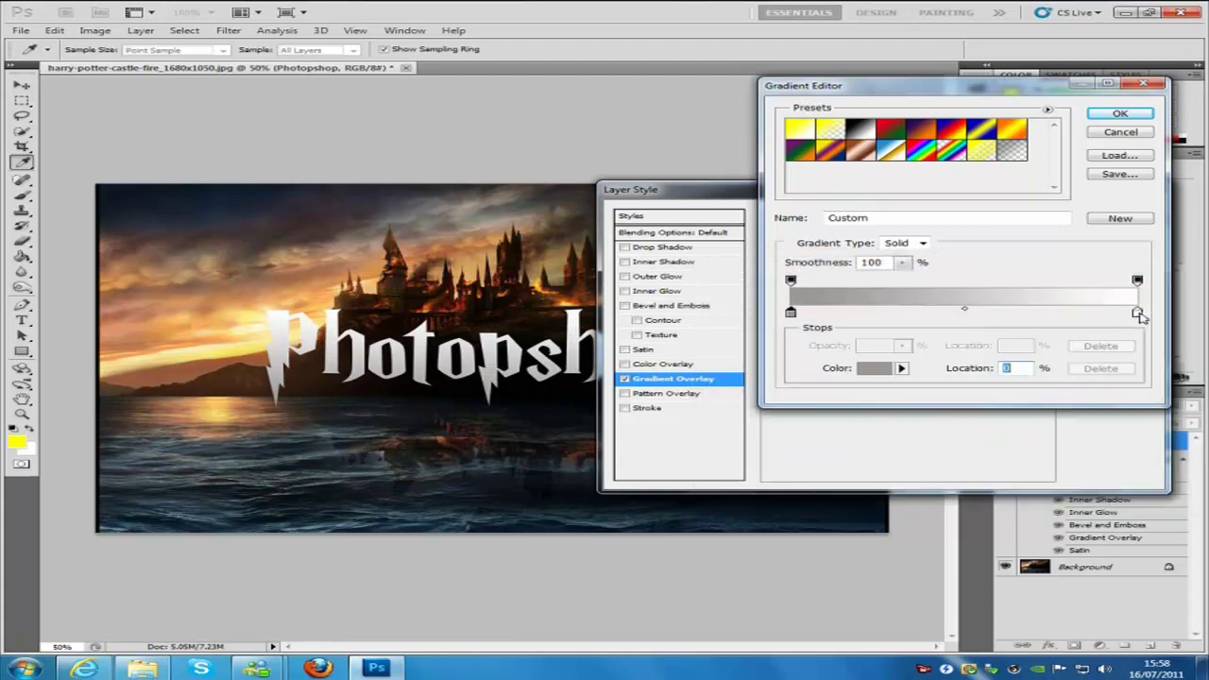
# Step: Set the gradient's right stop to light grey and accept the edited gradient
pyautogui.doubleClick(1137, 312)
pyautogui.click(723, 318)
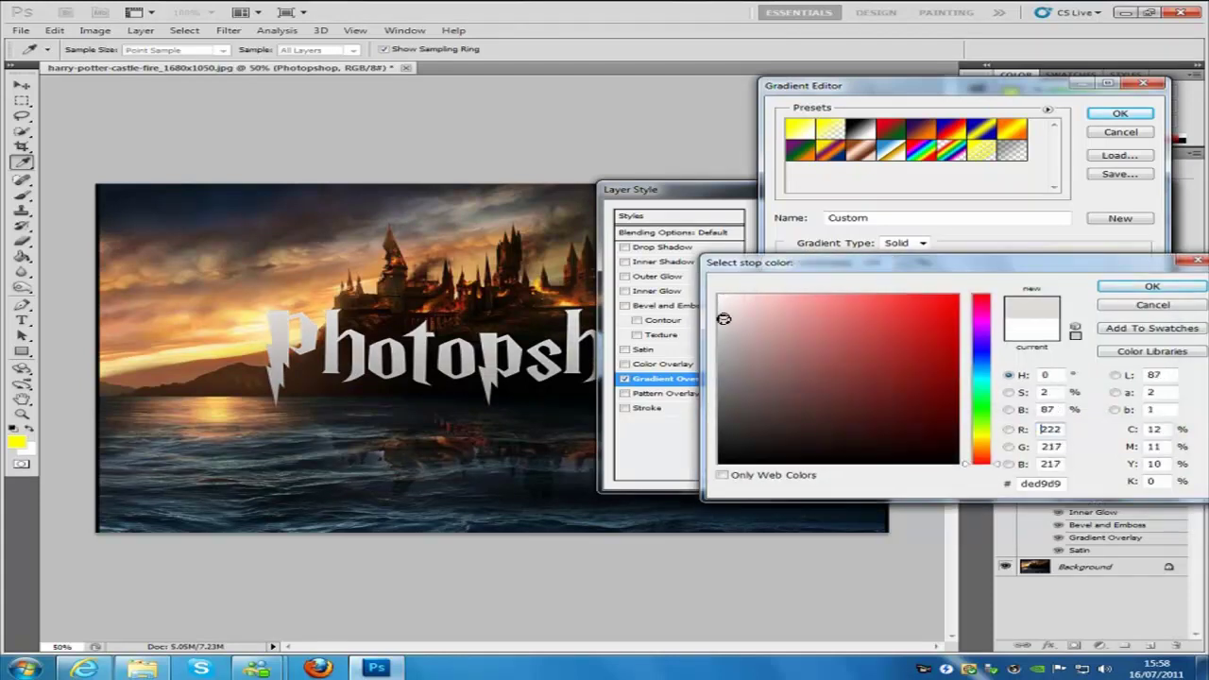
pyautogui.click(1153, 286)
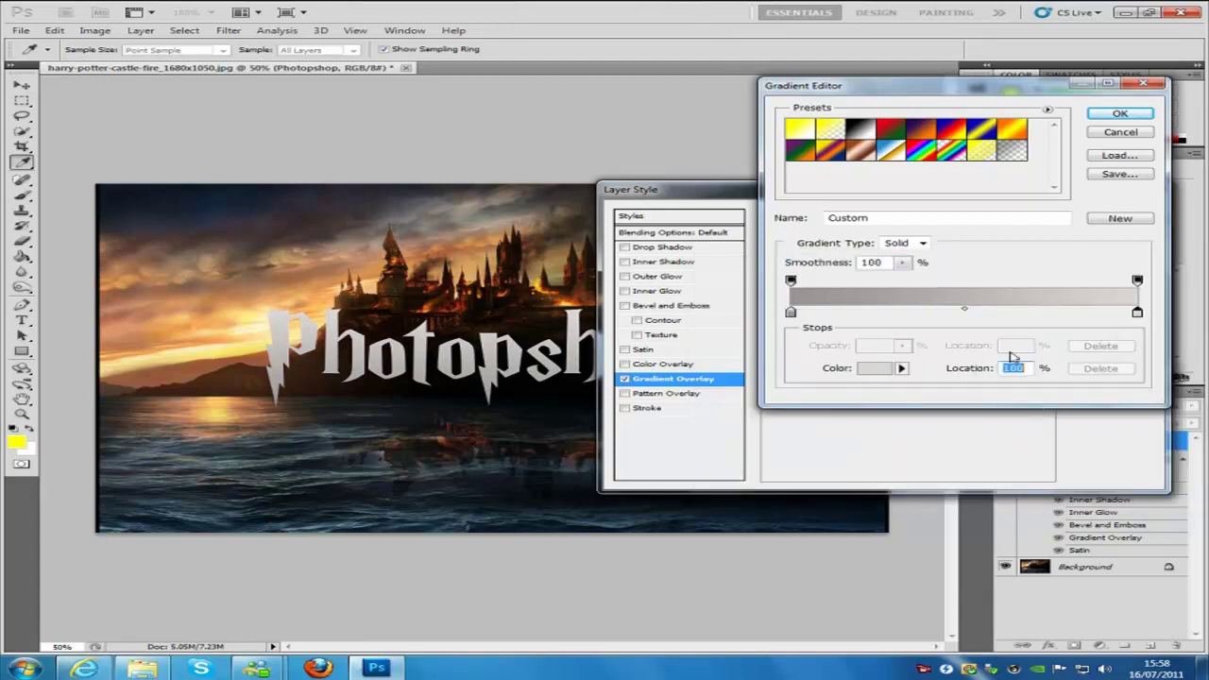
pyautogui.click(1117, 114)
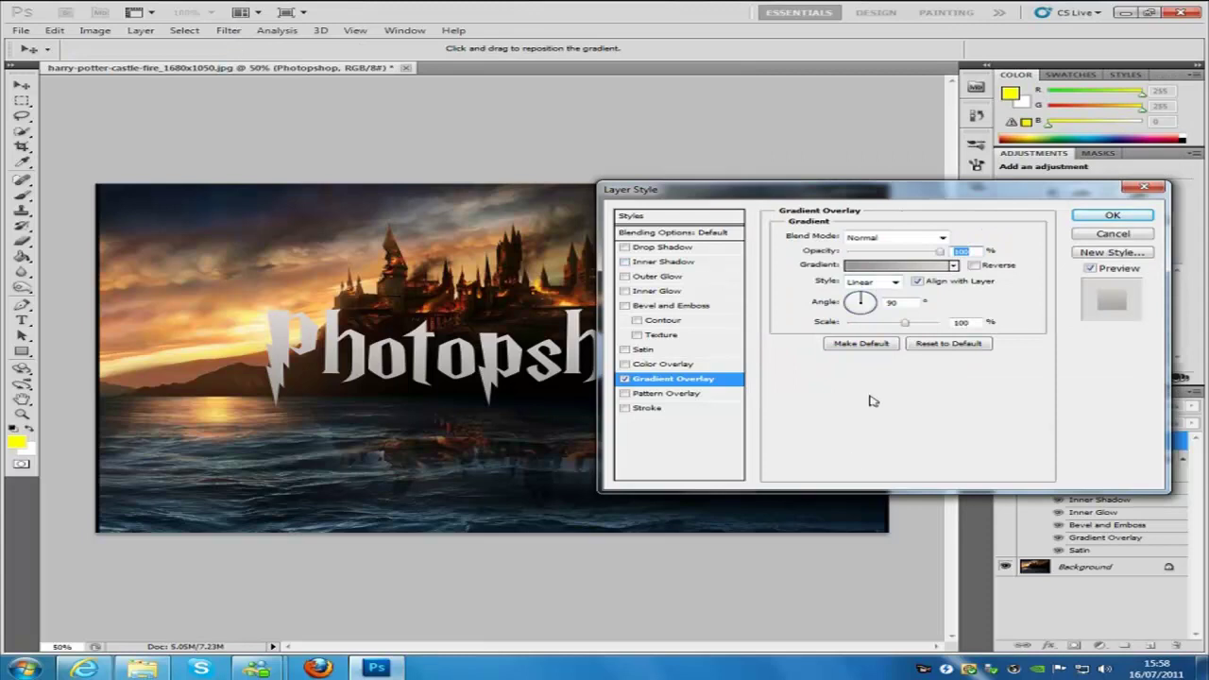
# Step: Enable Drop Shadow with 42% opacity, 3 px distance and 10 px size
pyautogui.click(676, 250)
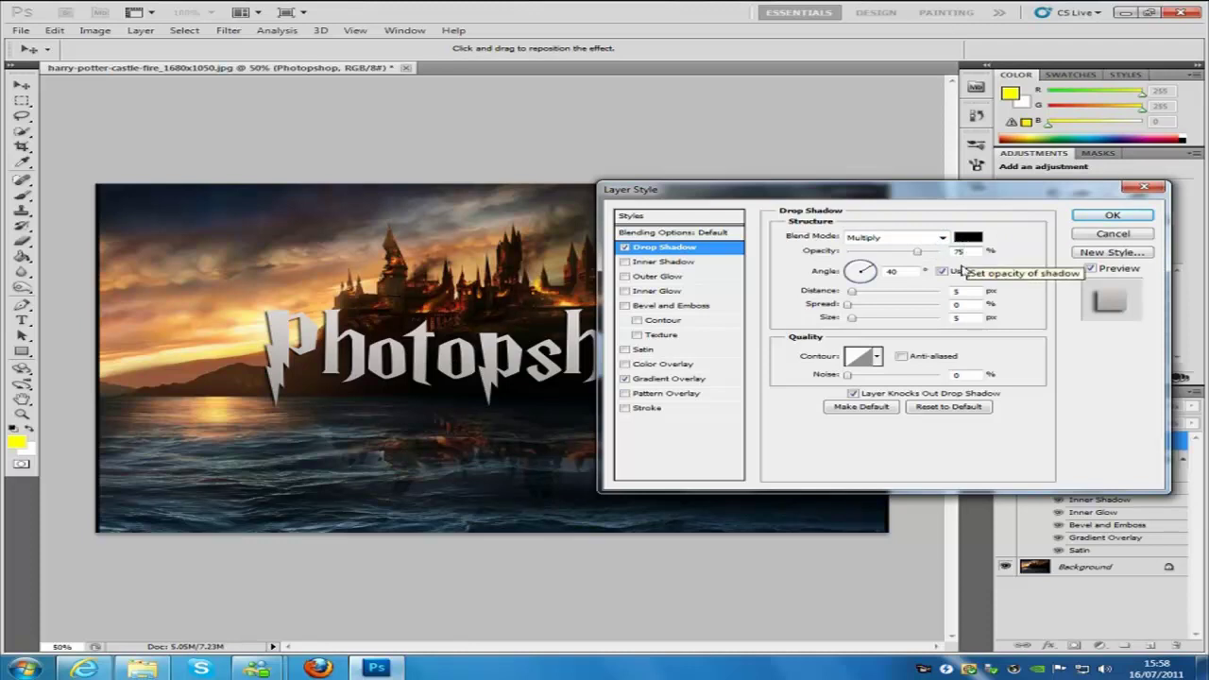
pyautogui.click(958, 250)
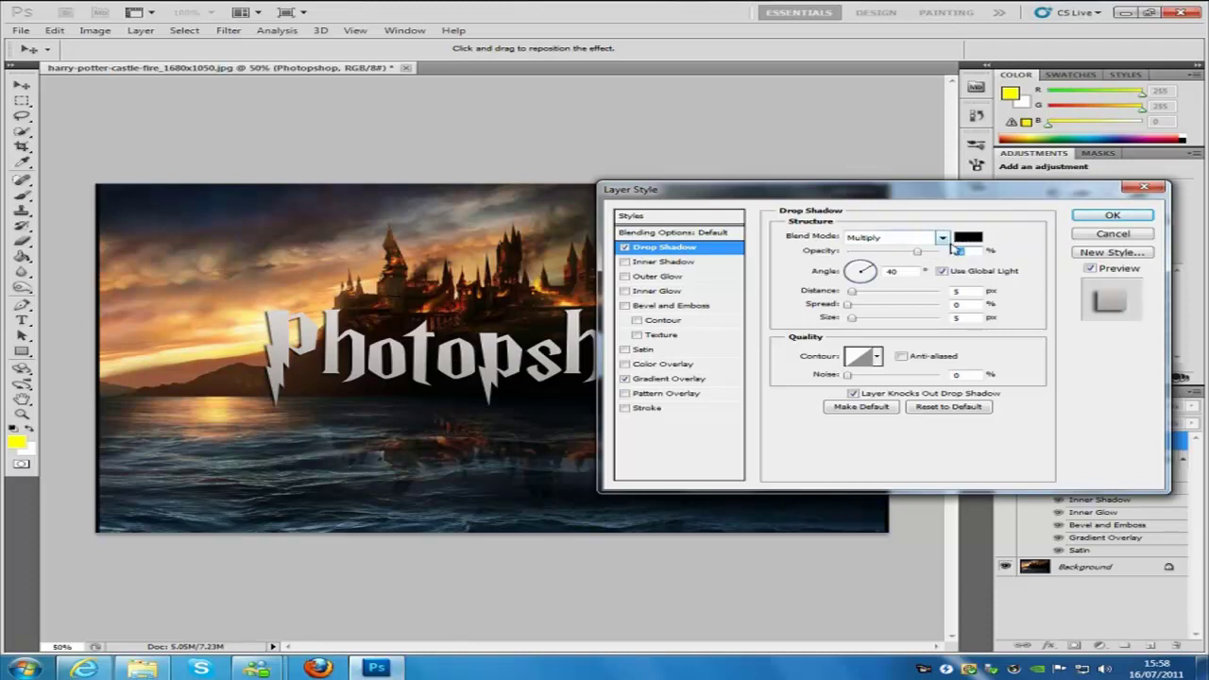
pyautogui.write('0')
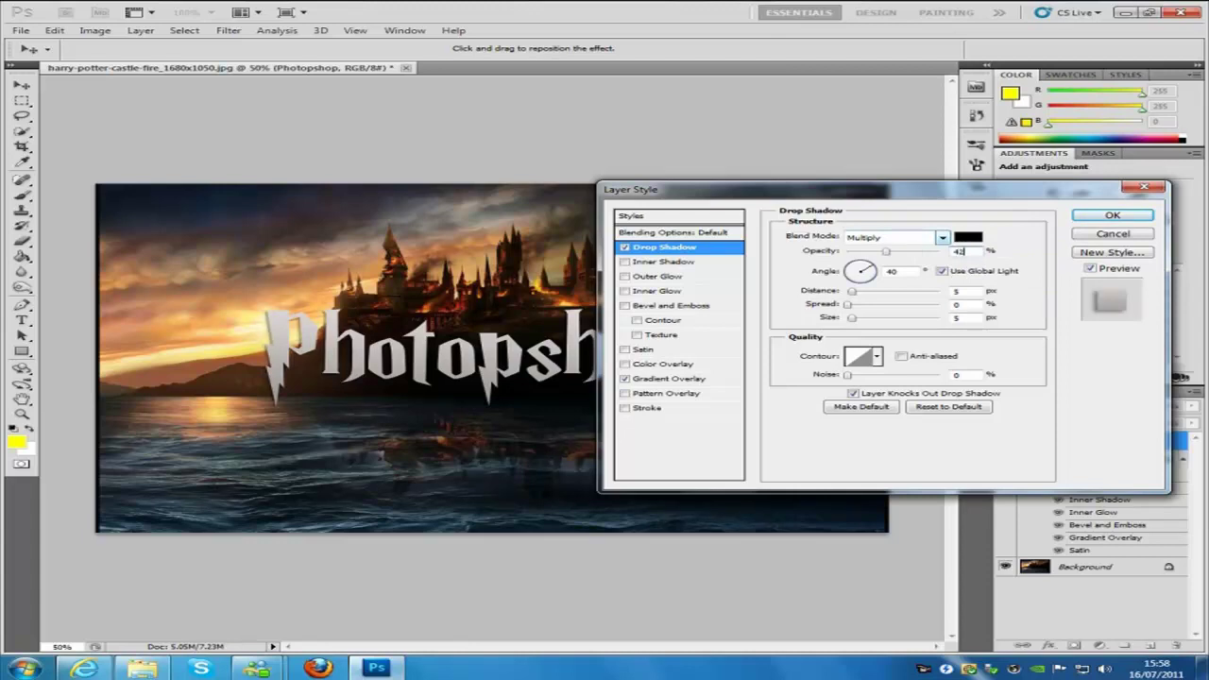
pyautogui.write('2')
pyautogui.press('Tab')
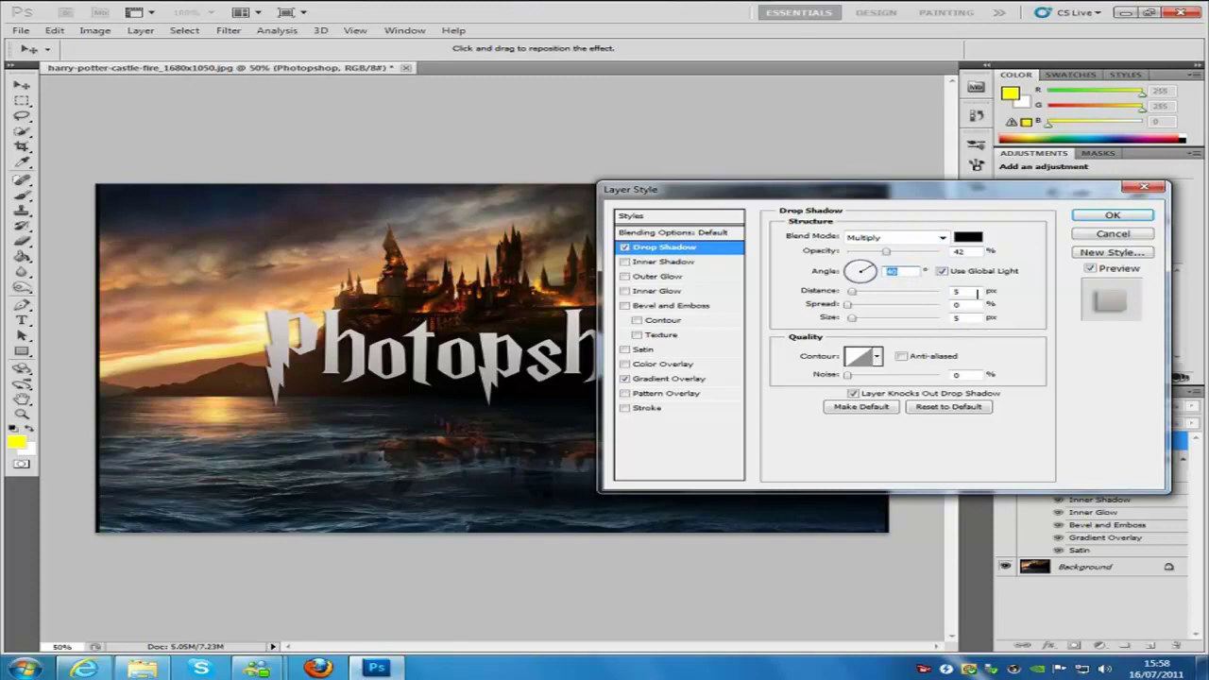
pyautogui.press('Tab')
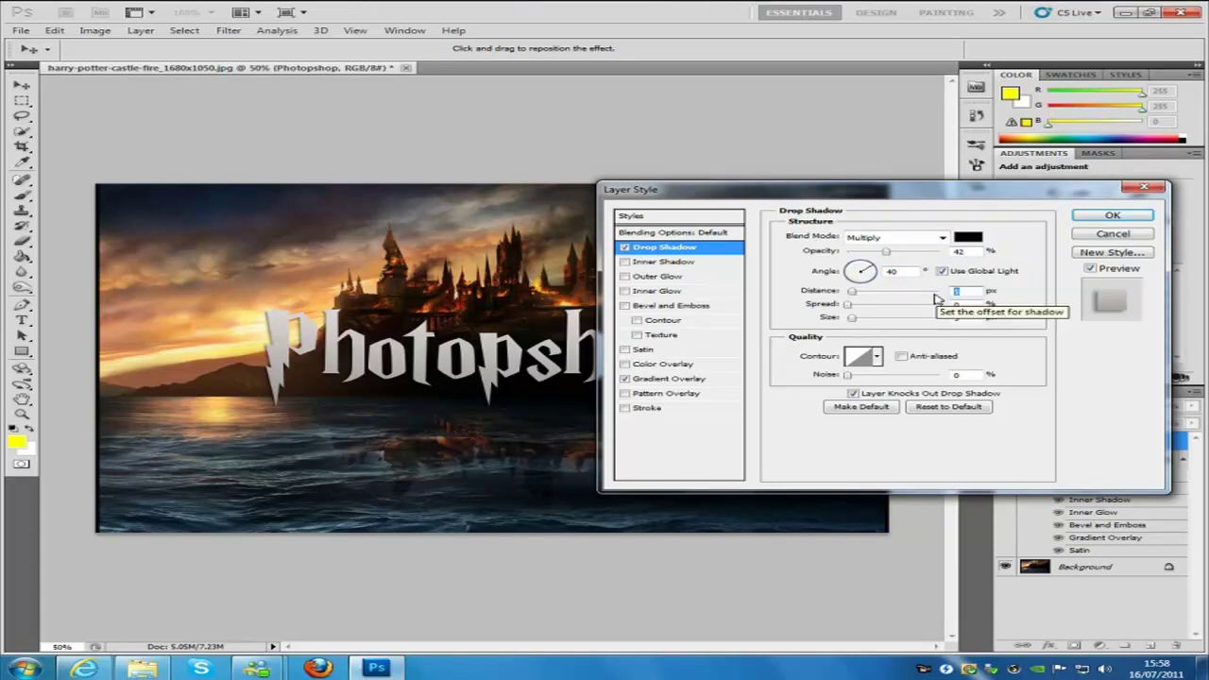
pyautogui.write('3')
pyautogui.click(970, 319)
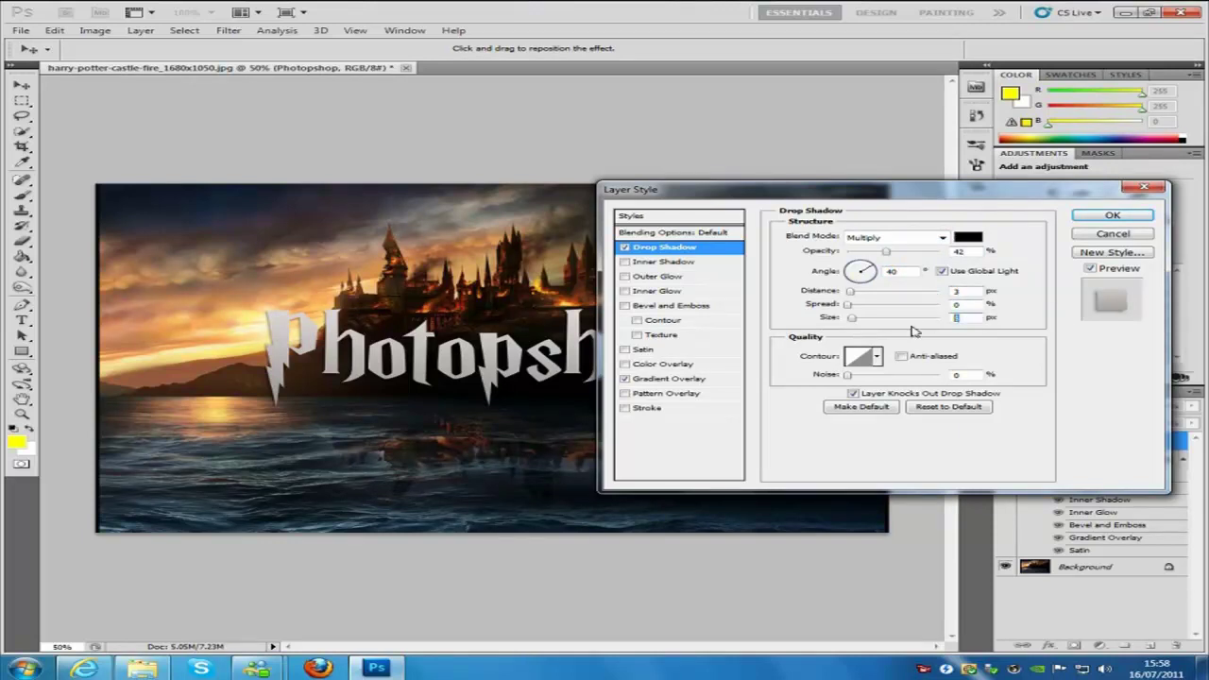
pyautogui.write('10')
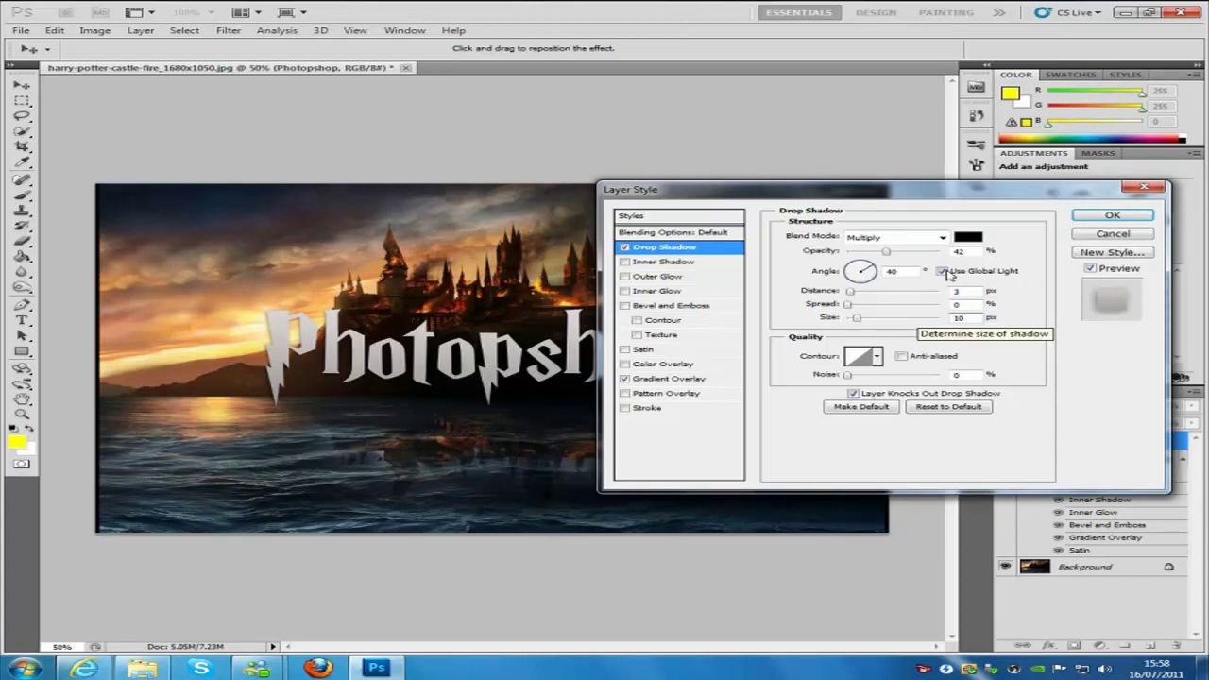
# Step: Enable Inner Shadow: Overlay, 100% opacity, 120° angle without global light, distance 10, size 10
pyautogui.click(689, 270)
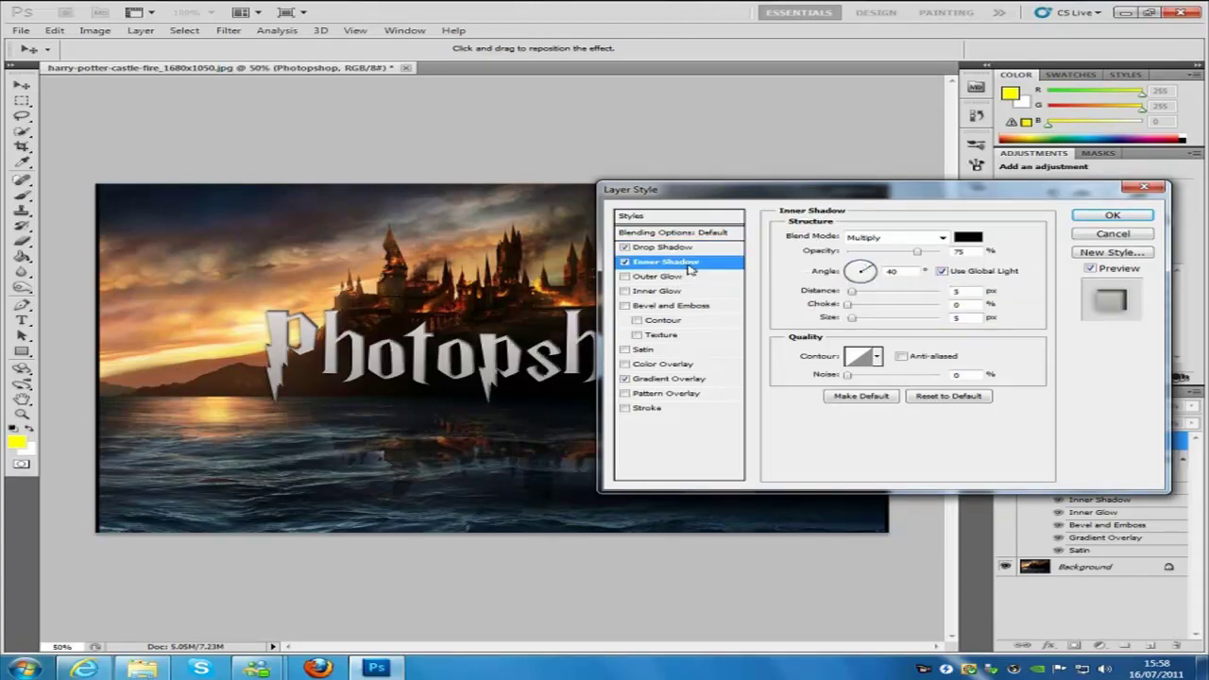
pyautogui.click(949, 240)
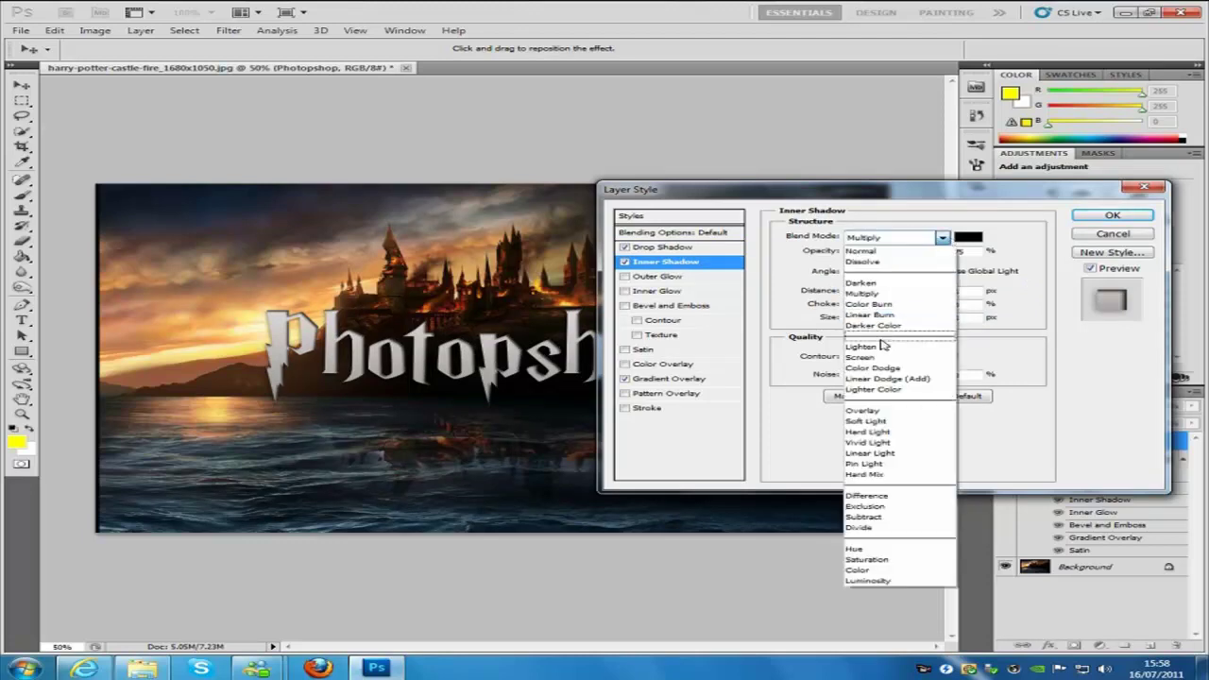
pyautogui.click(883, 411)
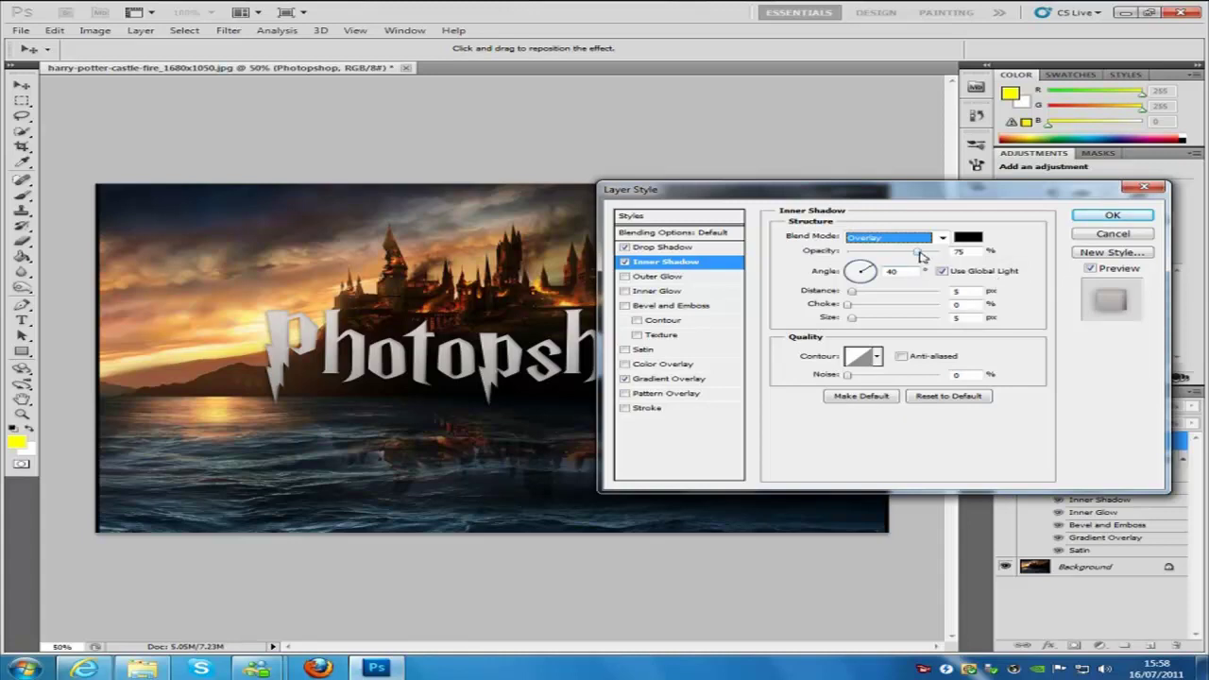
pyautogui.moveTo(917, 253); pyautogui.dragTo(941, 252)
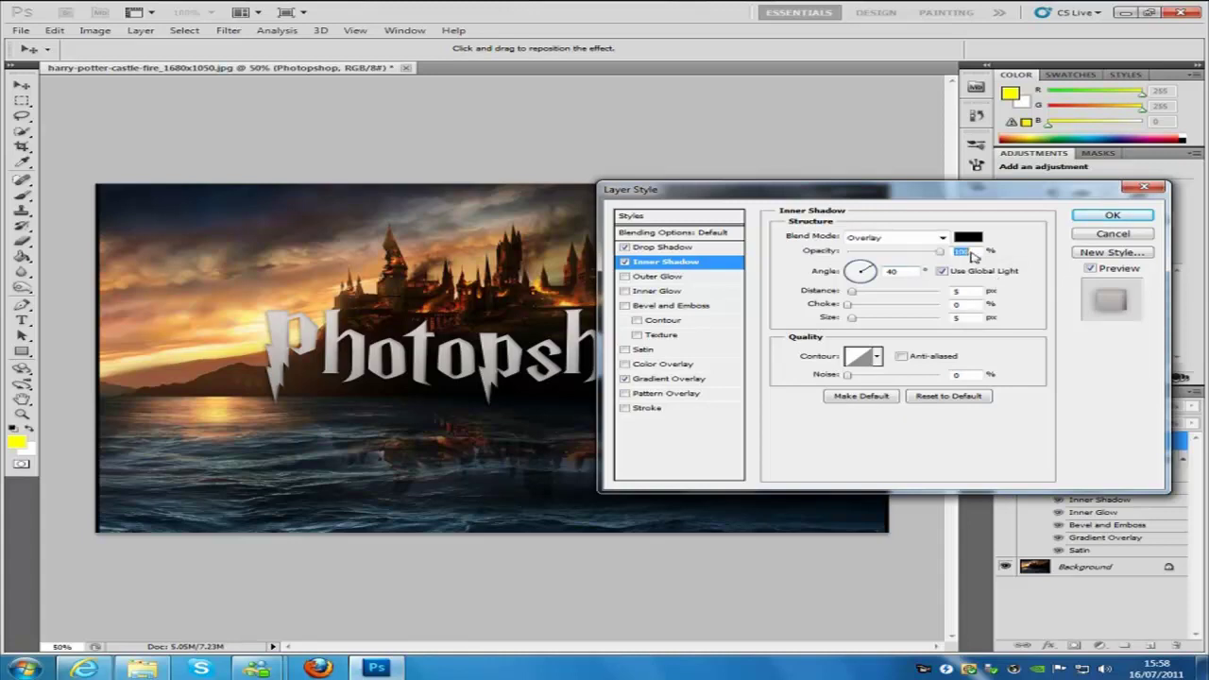
pyautogui.doubleClick(892, 272)
pyautogui.write('120')
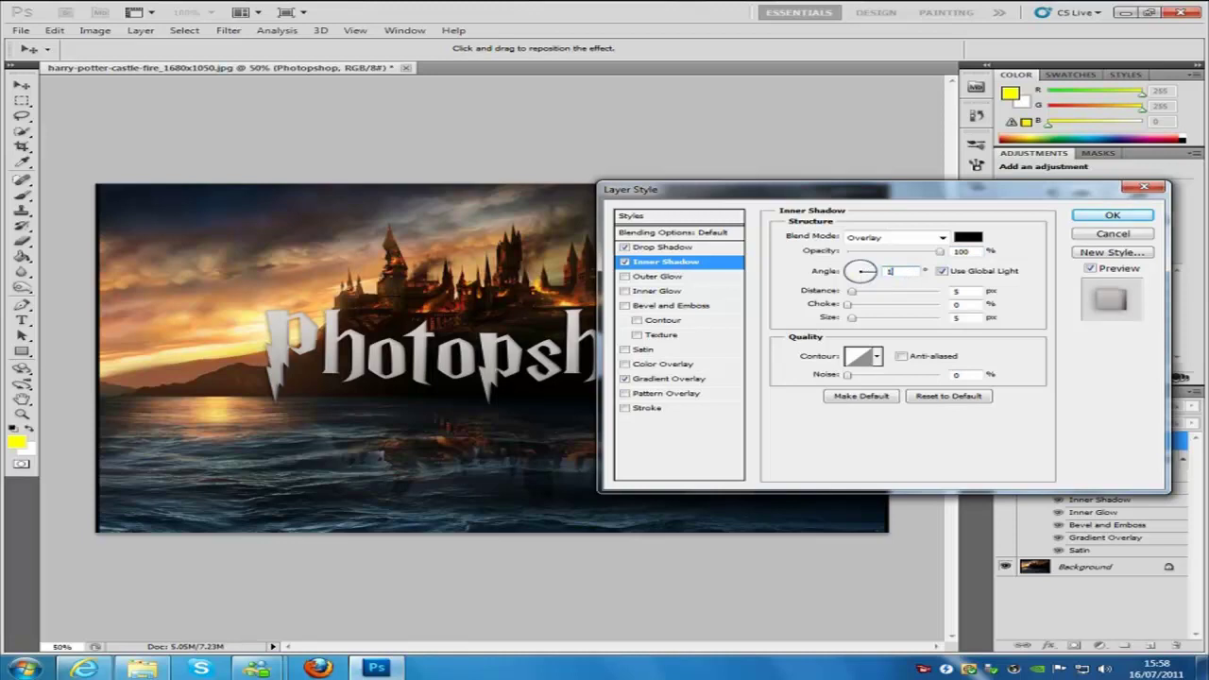
pyautogui.click(942, 272)
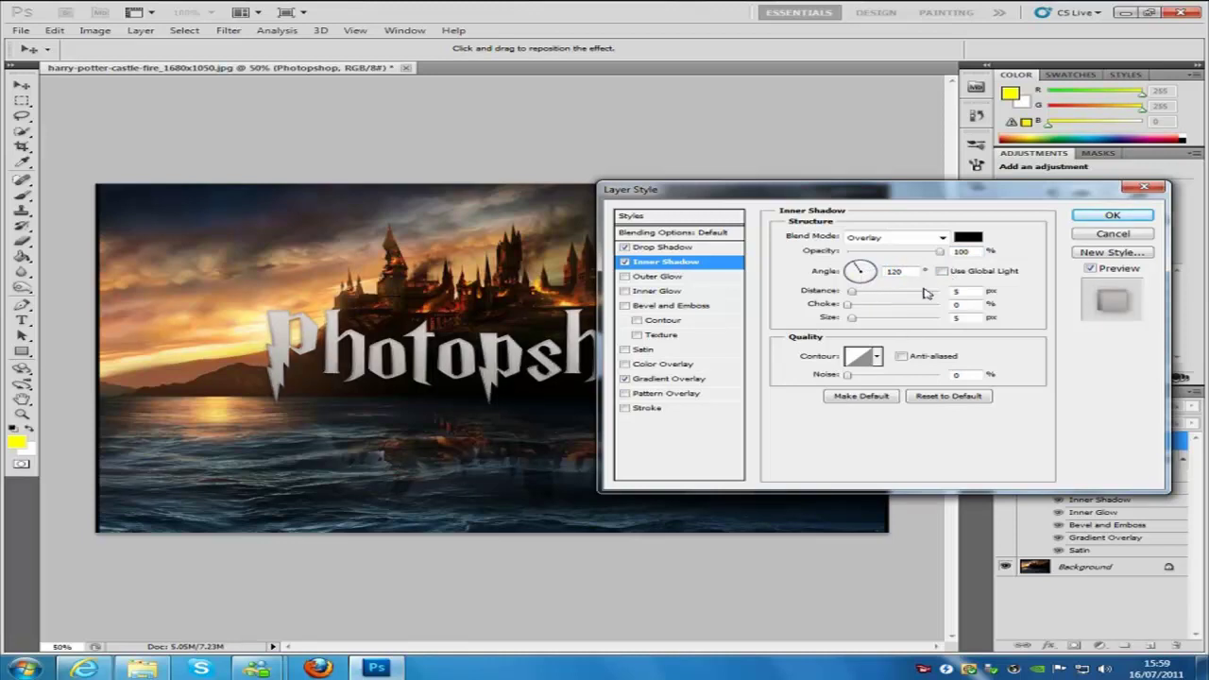
pyautogui.doubleClick(957, 292)
pyautogui.write('10')
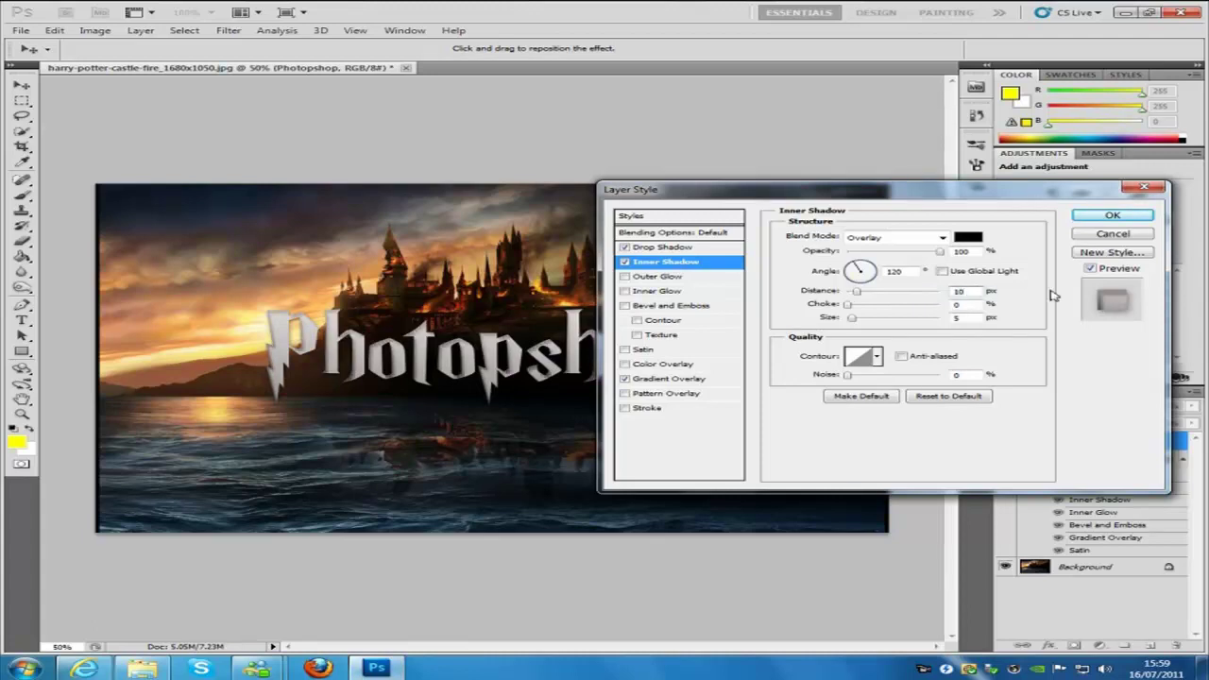
pyautogui.doubleClick(957, 318)
pyautogui.write('10')
# Step: Set the inner shadow colour to pale pink e2b6b6
pyautogui.click(977, 239)
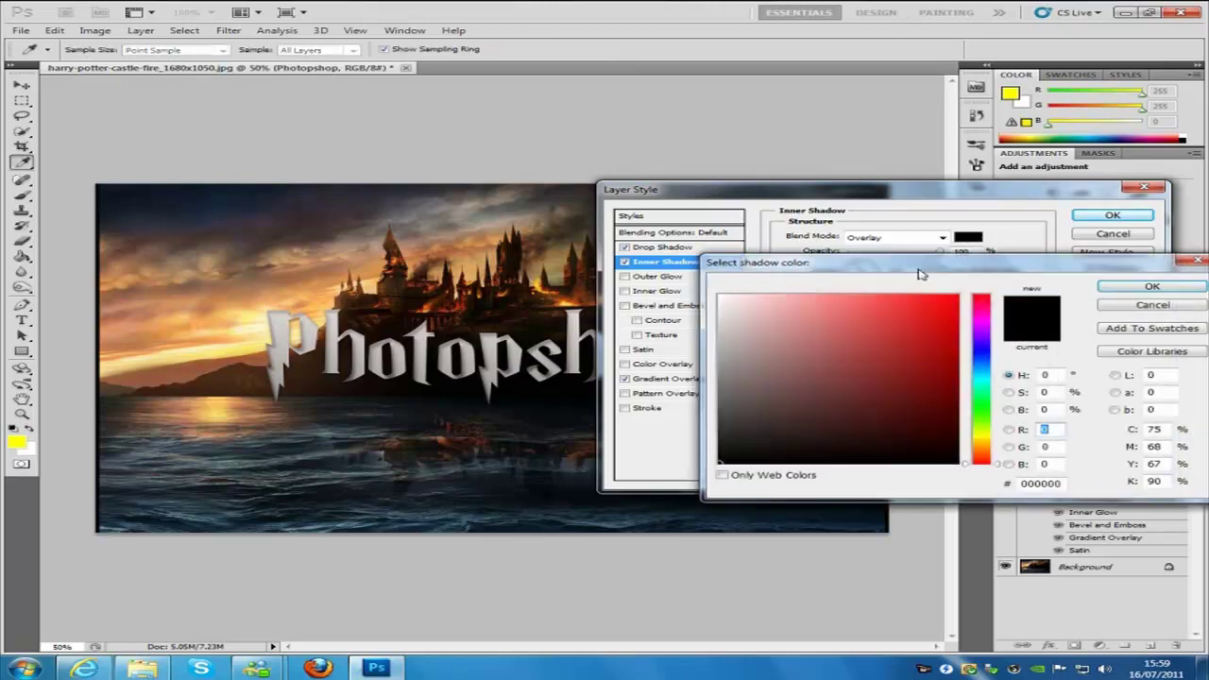
pyautogui.moveTo(1065, 483); pyautogui.dragTo(986, 486)
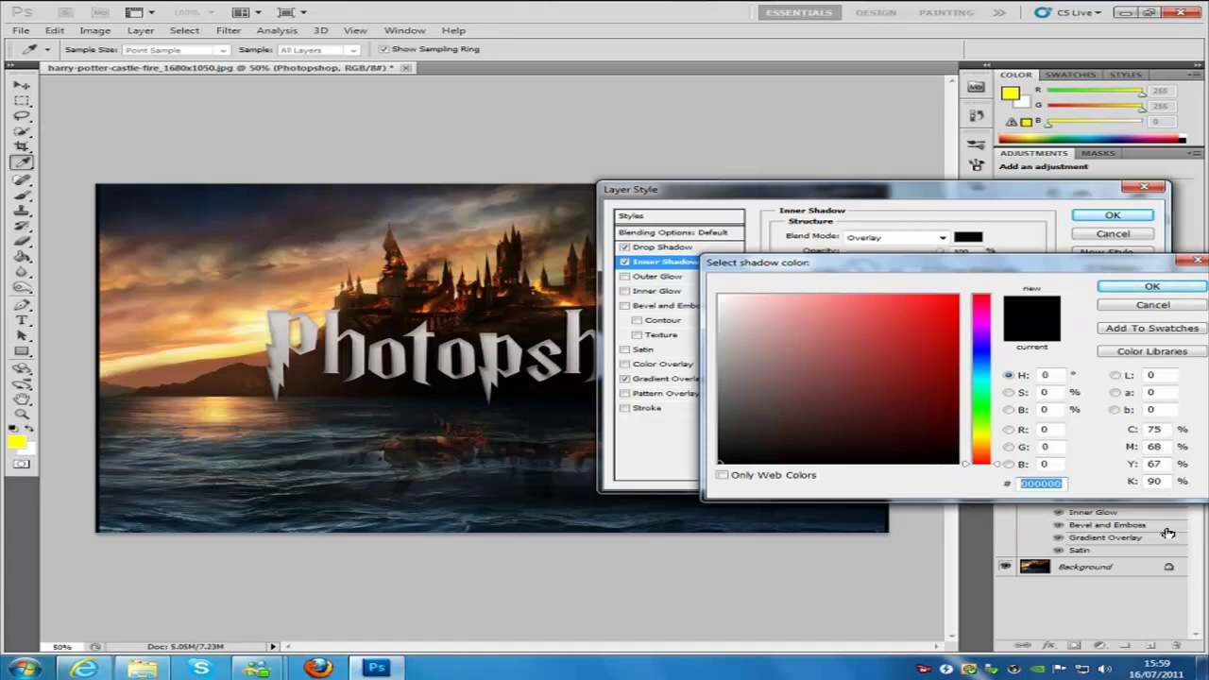
pyautogui.write('e')
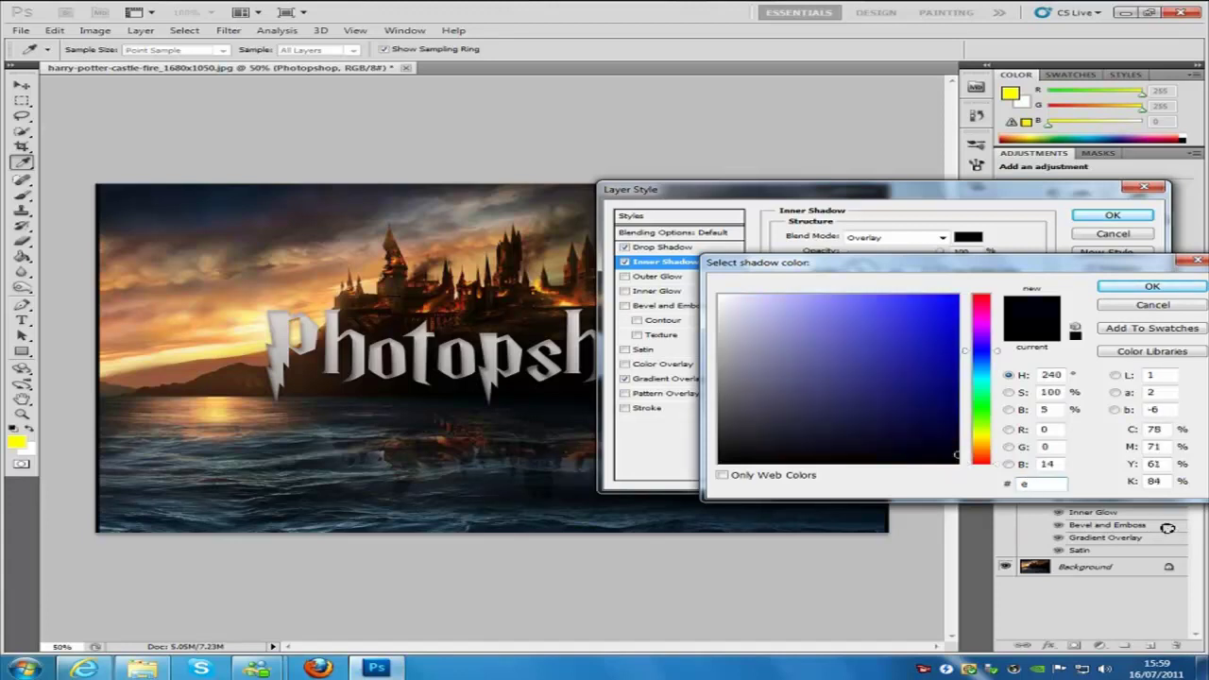
pyautogui.write('2')
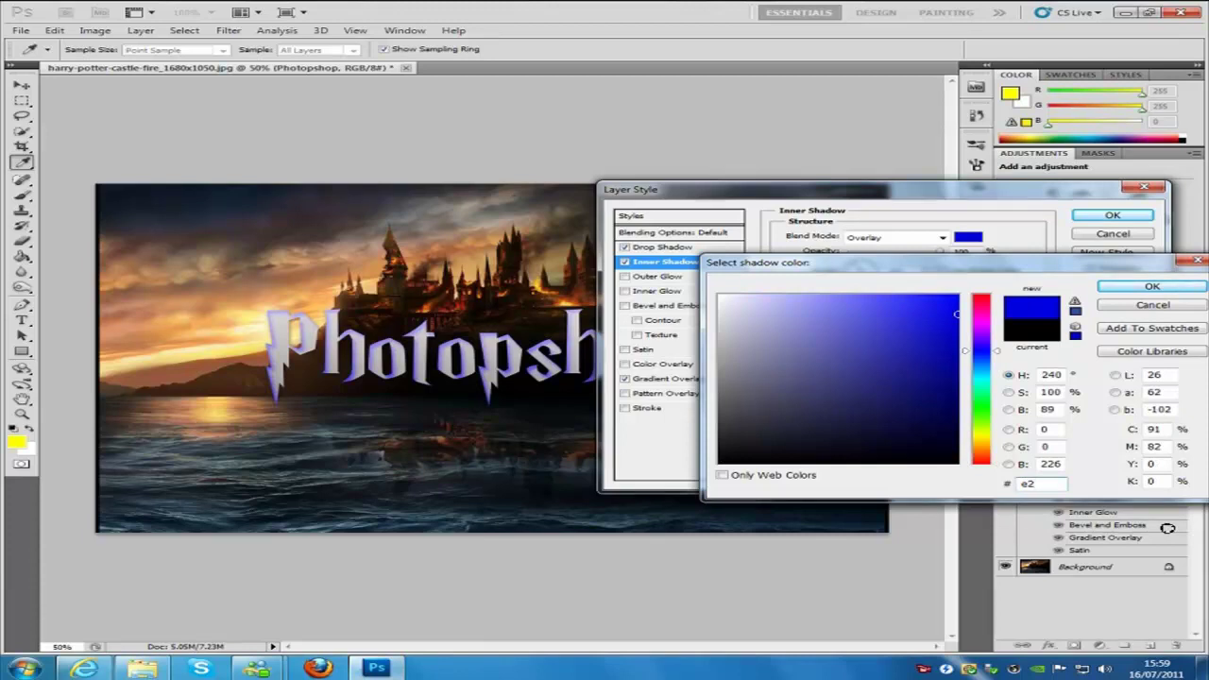
pyautogui.write('b')
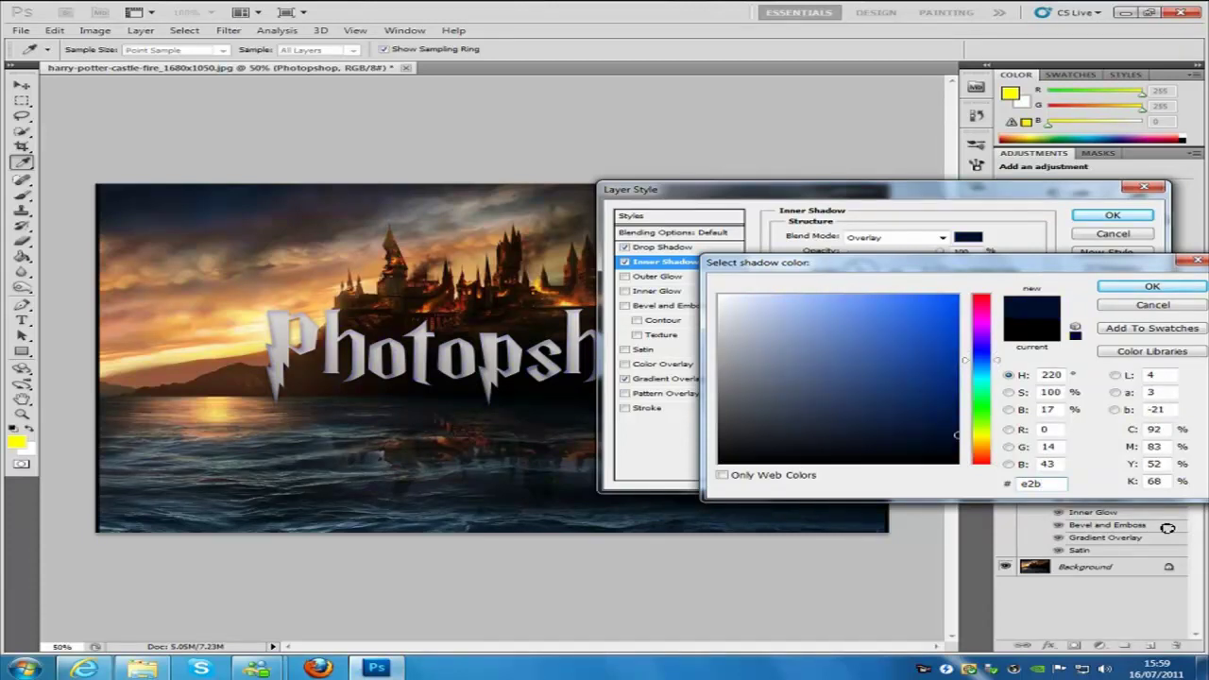
pyautogui.write('6b6')
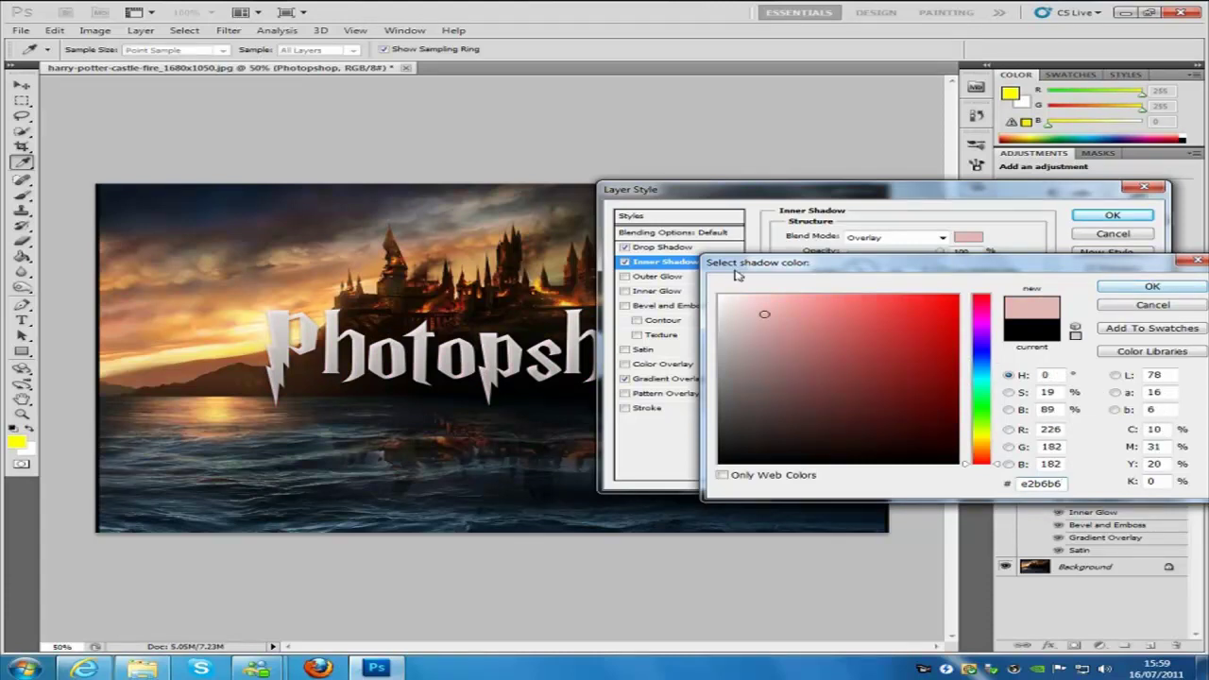
pyautogui.click(1149, 289)
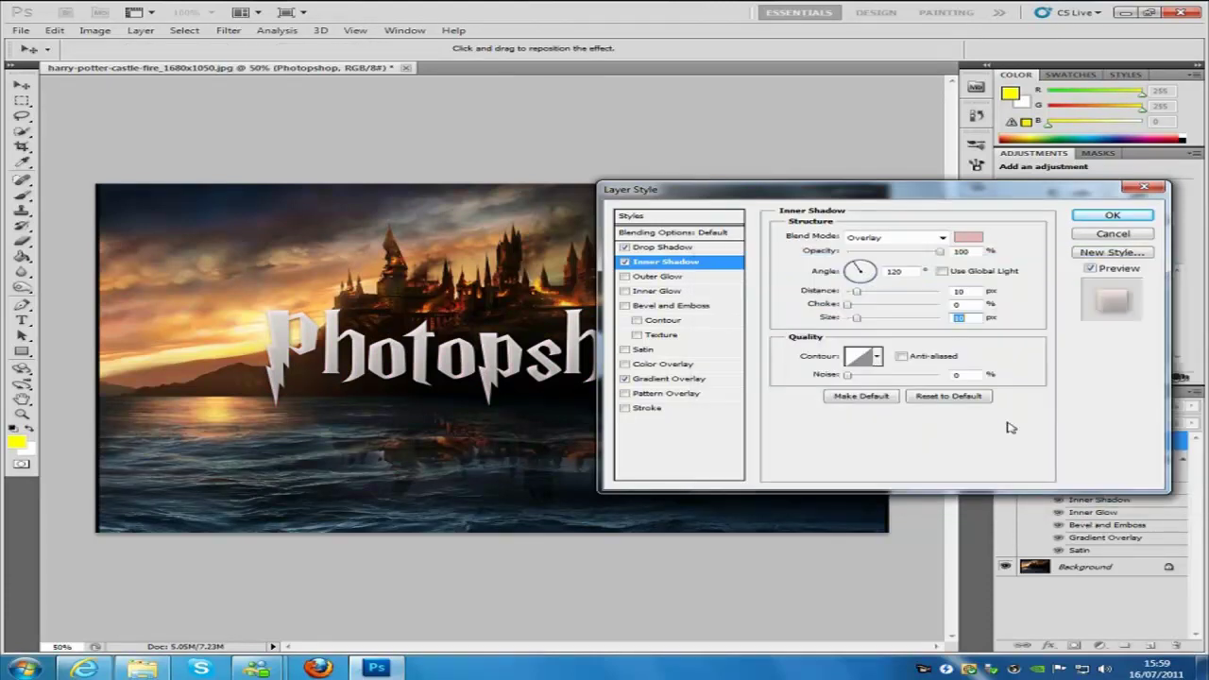
# Step: Enable Inner Glow in Overlay mode with colour efc1b5 at 100% opacity
pyautogui.click(692, 293)
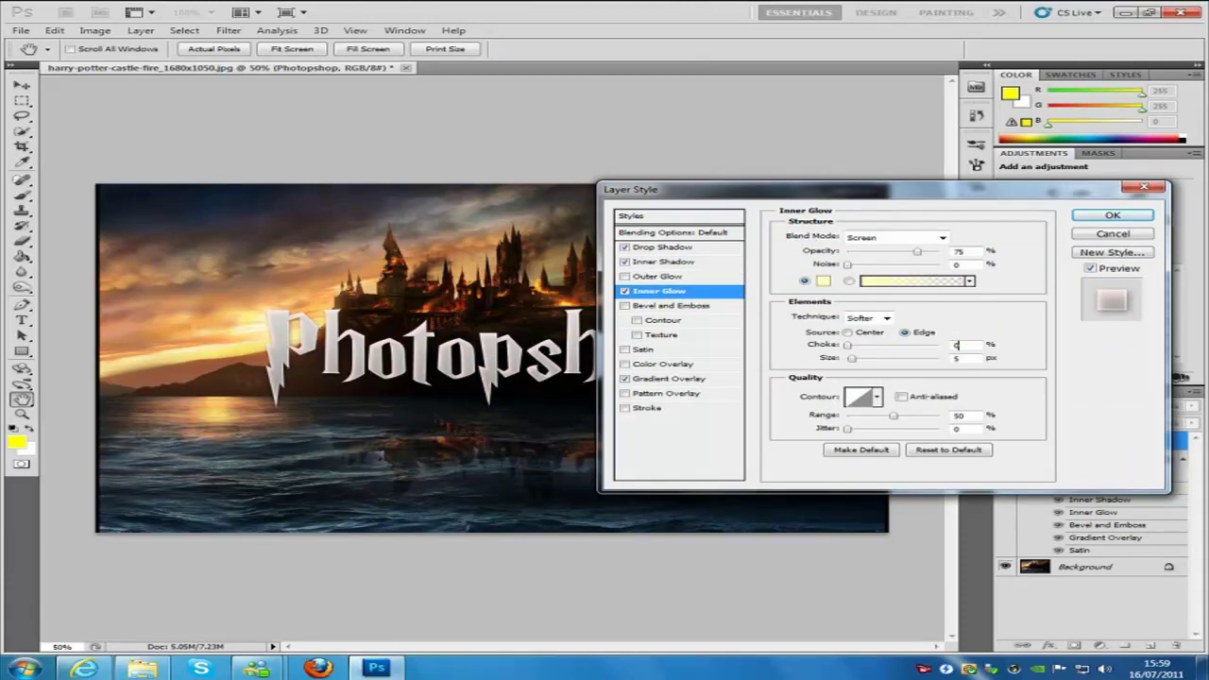
pyautogui.click(930, 238)
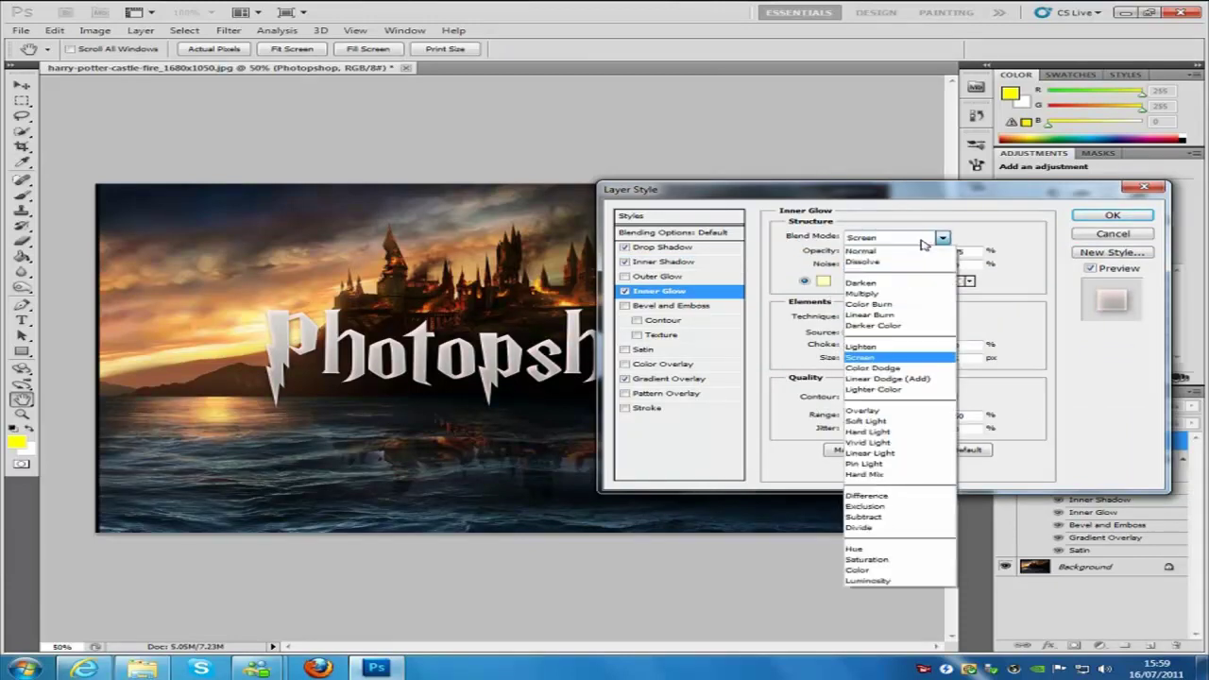
pyautogui.click(874, 411)
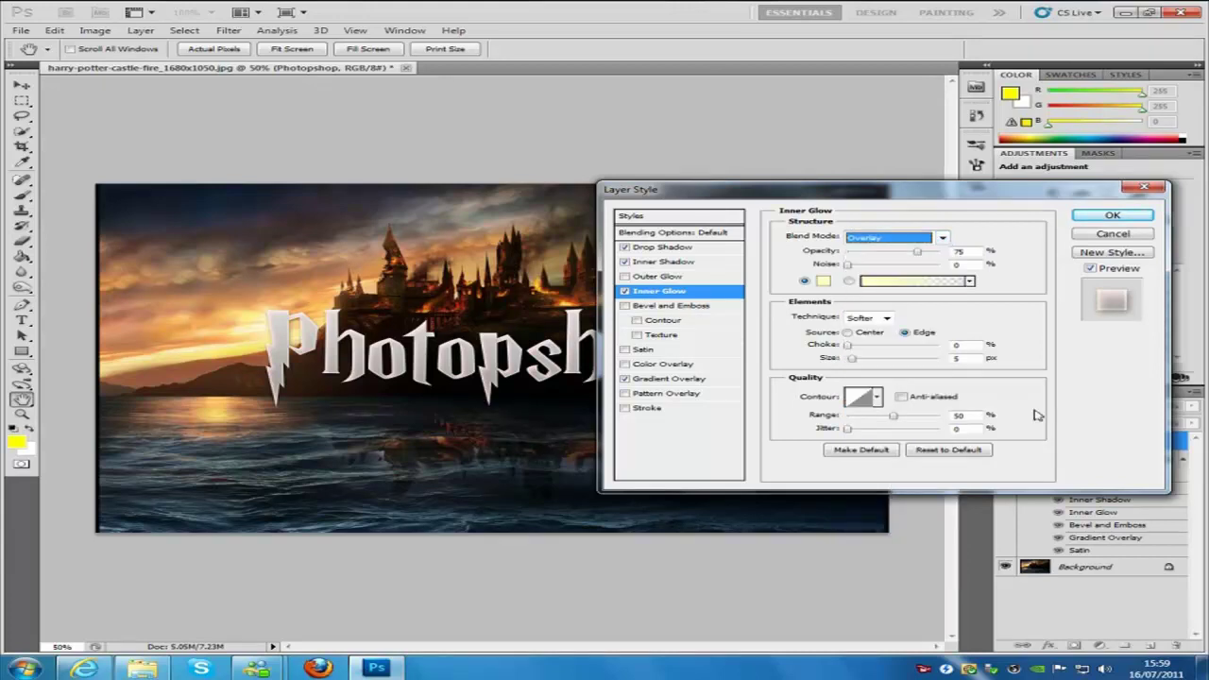
pyautogui.click(821, 281)
pyautogui.doubleClick(1047, 484)
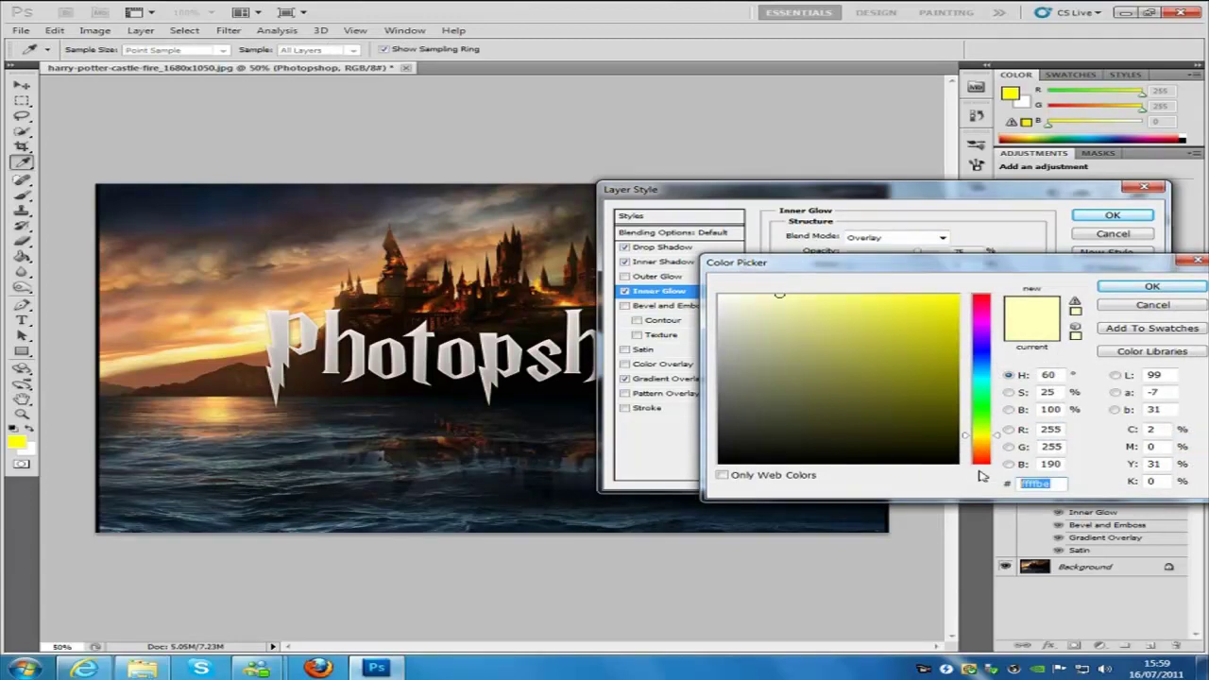
pyautogui.write('efc1')
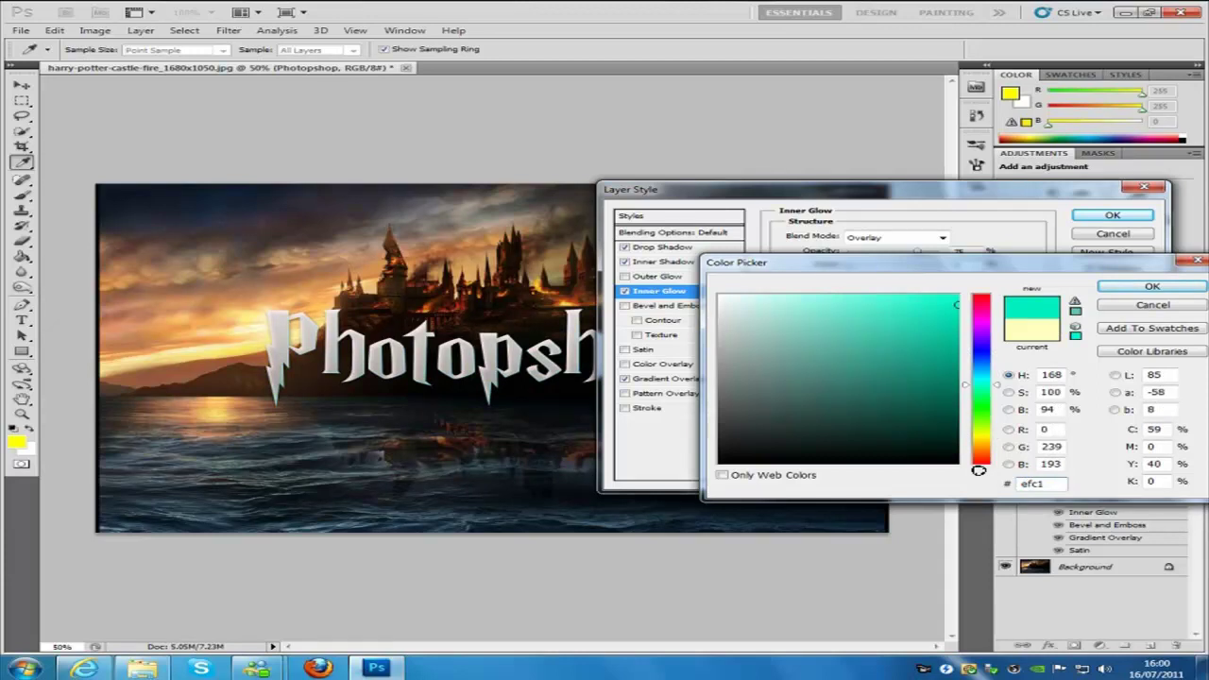
pyautogui.write('b5')
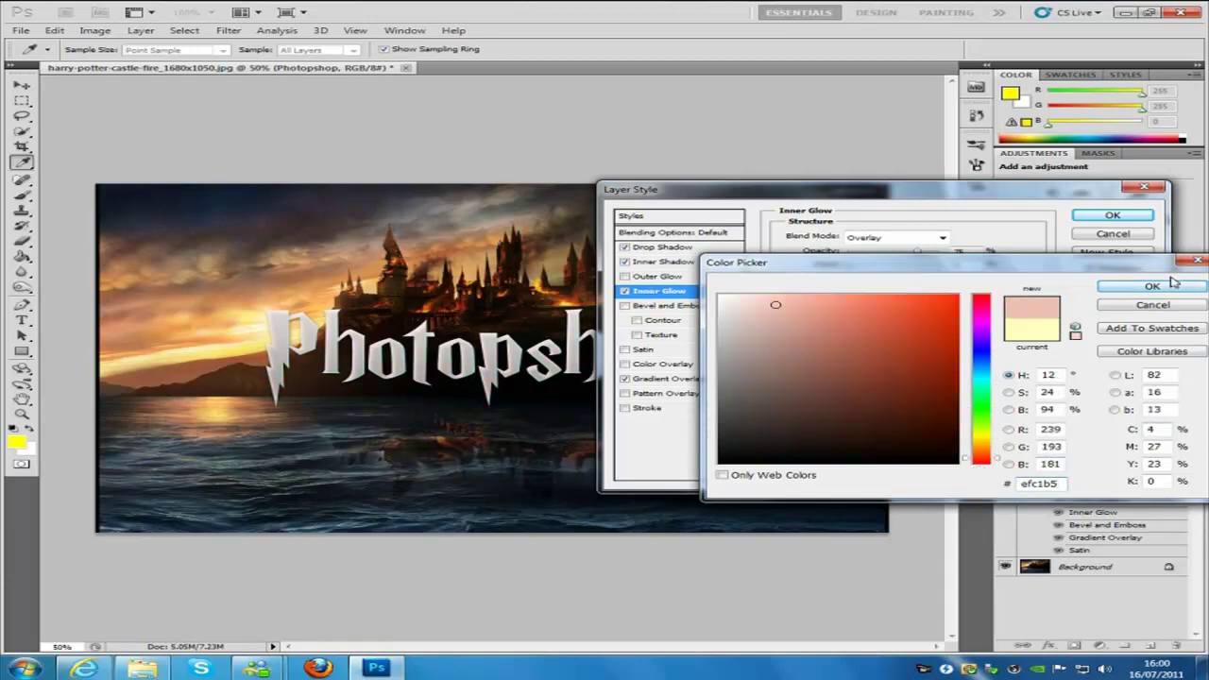
pyautogui.click(1167, 289)
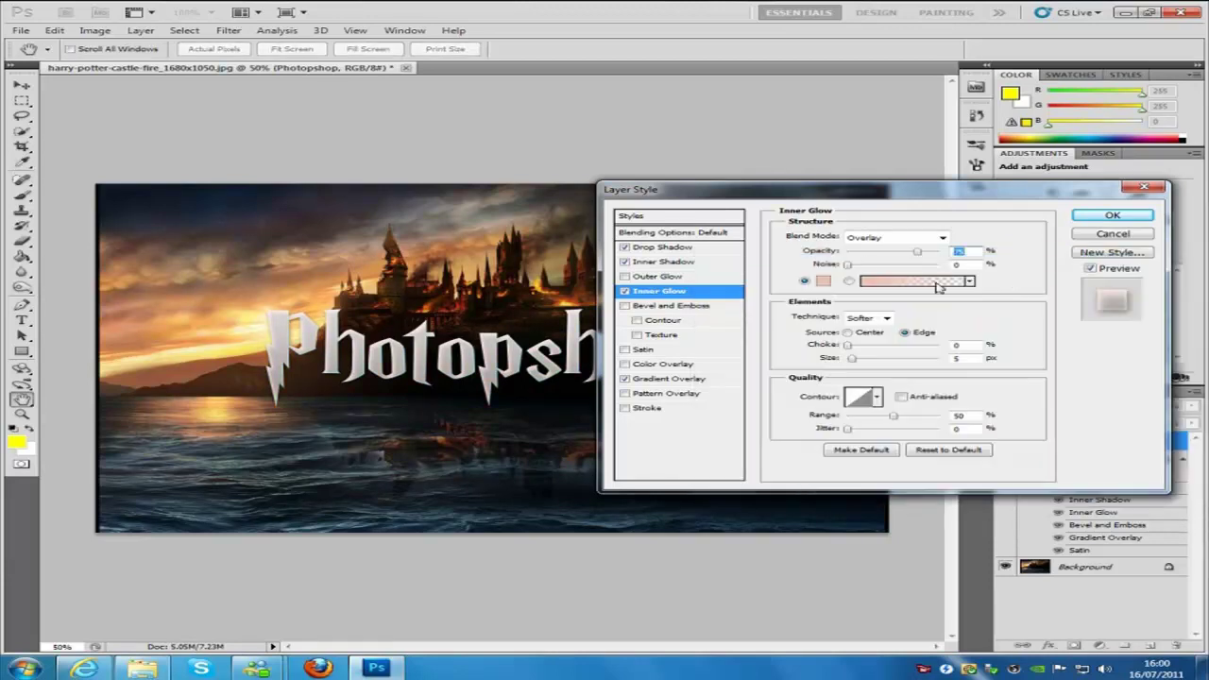
pyautogui.moveTo(921, 257); pyautogui.dragTo(939, 255)
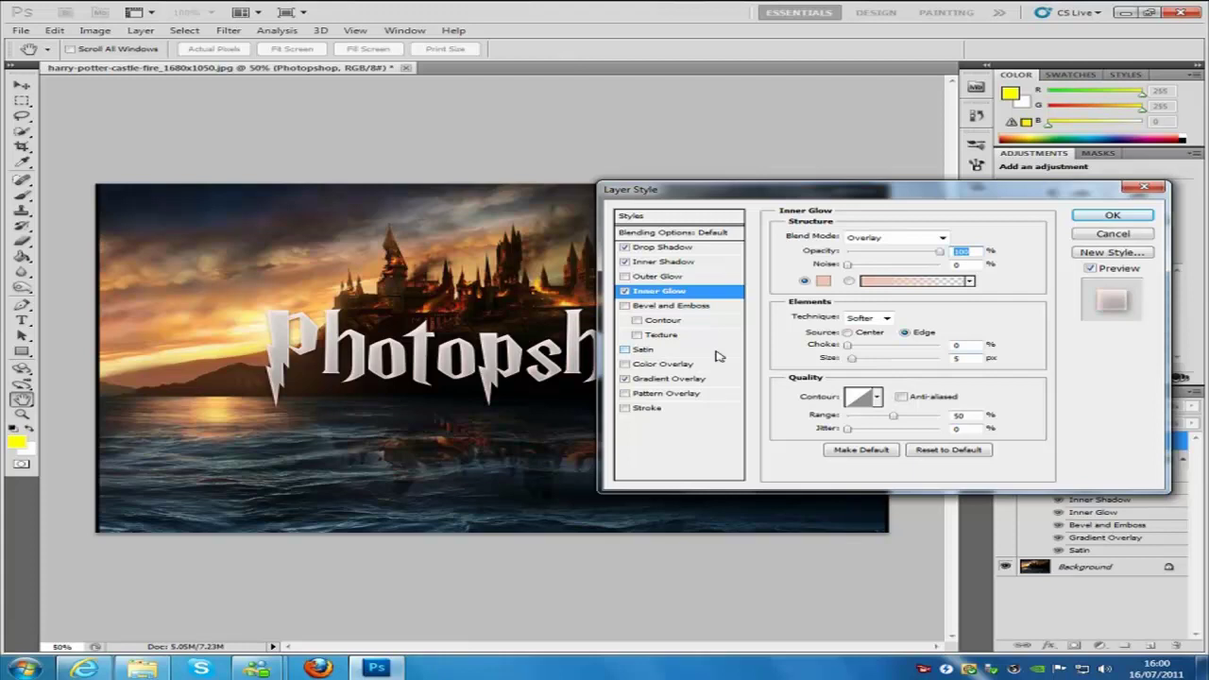
# Step: Enable Bevel and Emboss: Chisel Hard, depth 200%, size 32 px, angle 40°, altitude 58°
pyautogui.click(691, 307)
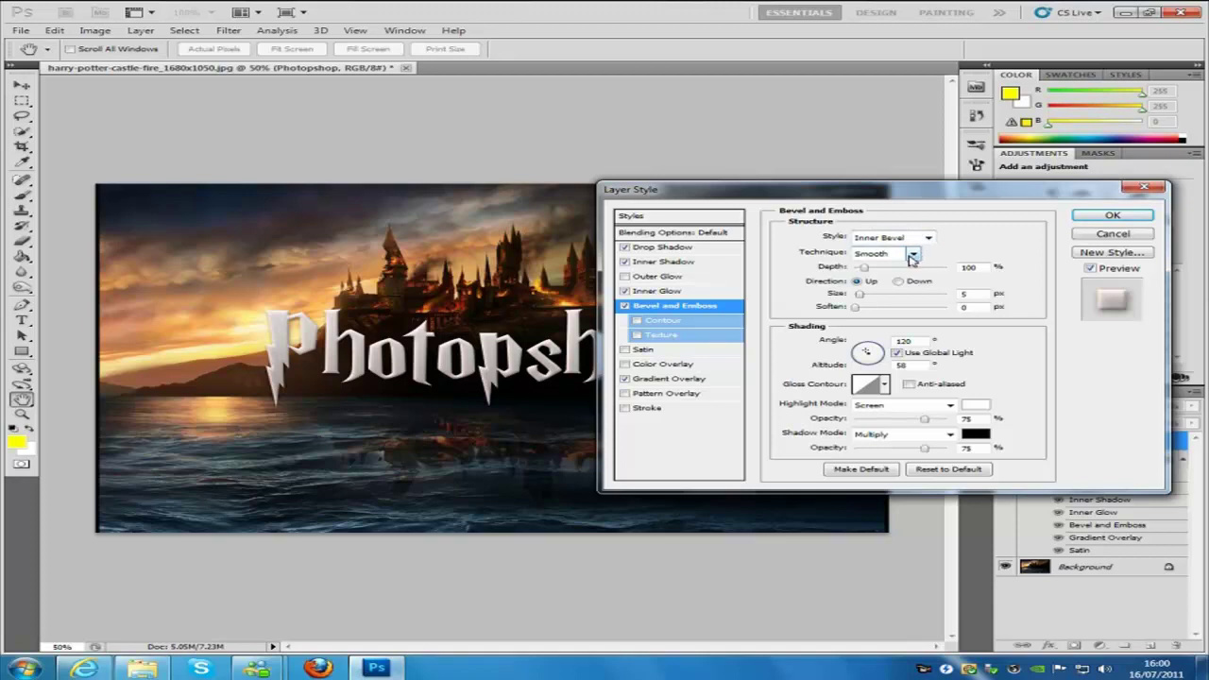
pyautogui.click(912, 255)
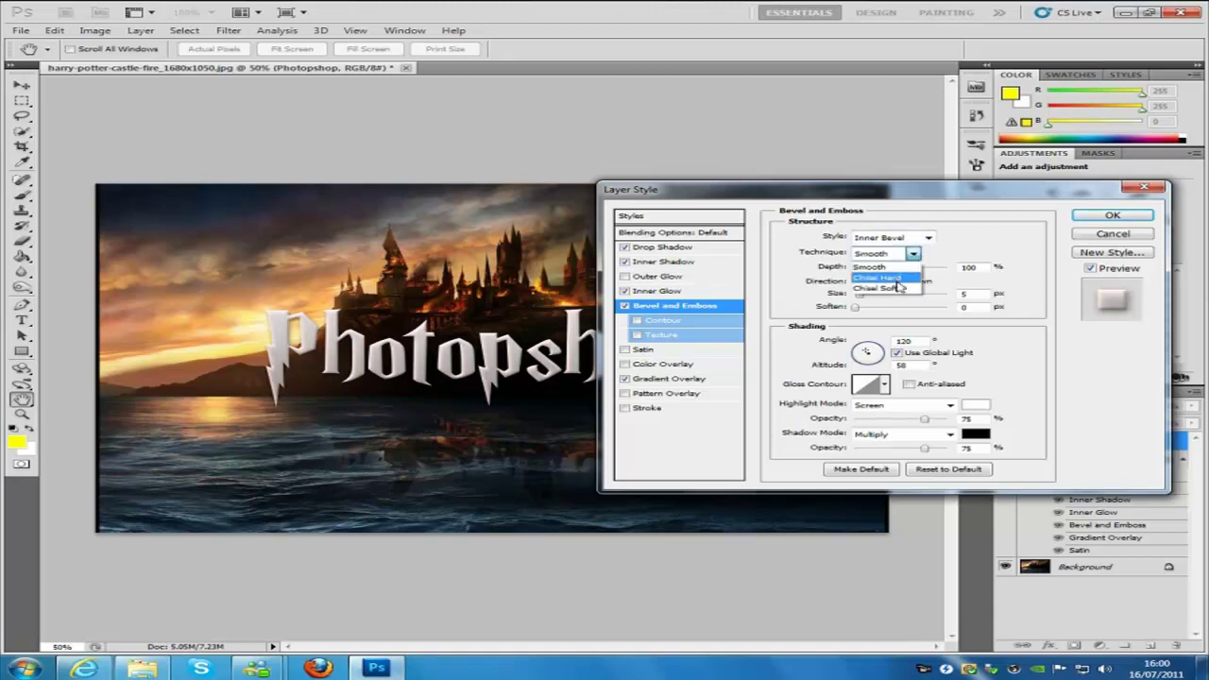
pyautogui.click(897, 275)
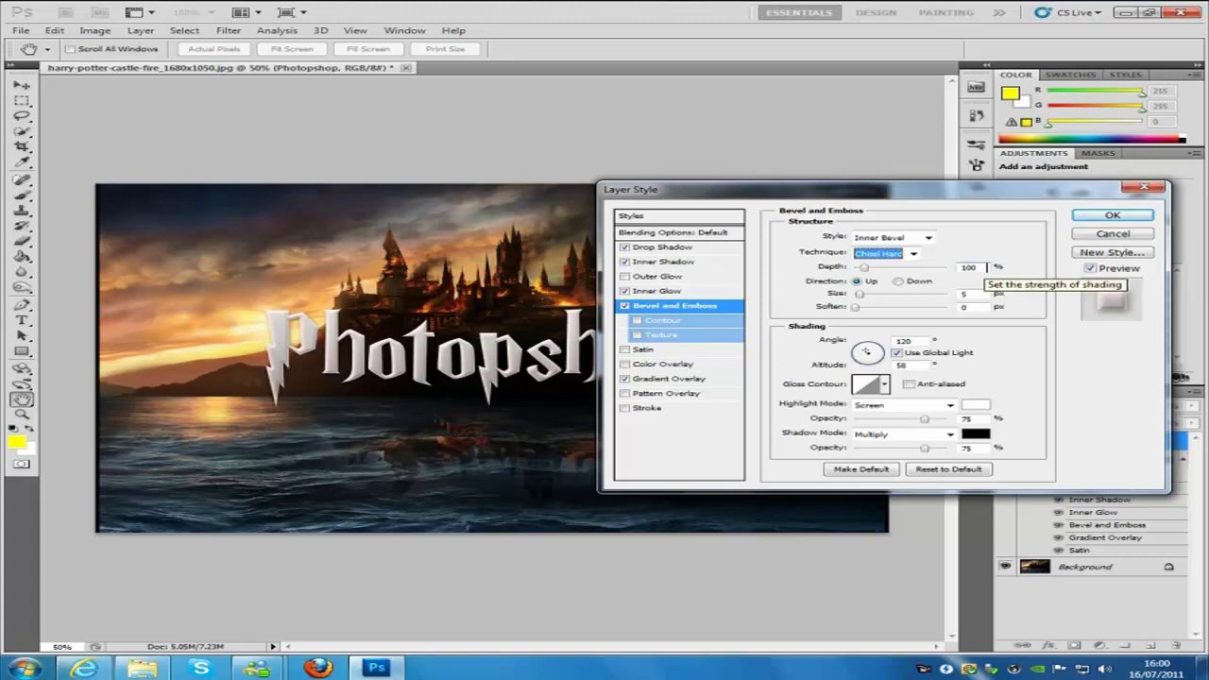
pyautogui.moveTo(986, 268); pyautogui.dragTo(970, 268)
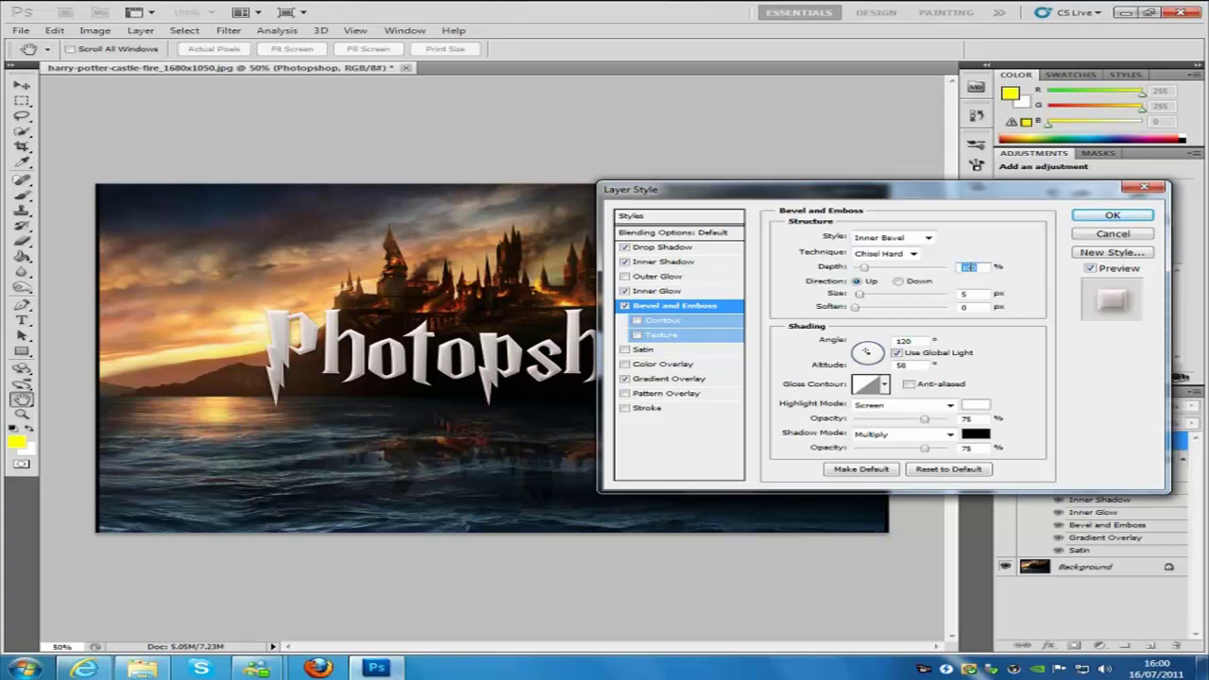
pyautogui.write('200')
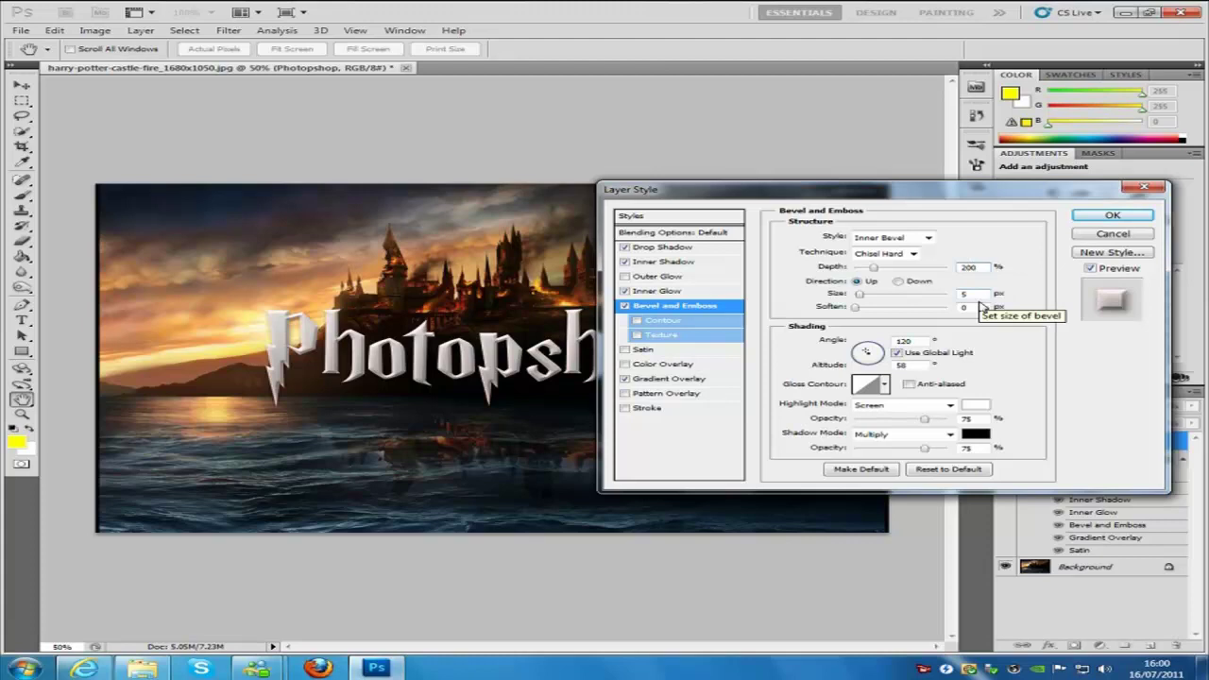
pyautogui.doubleClick(965, 294)
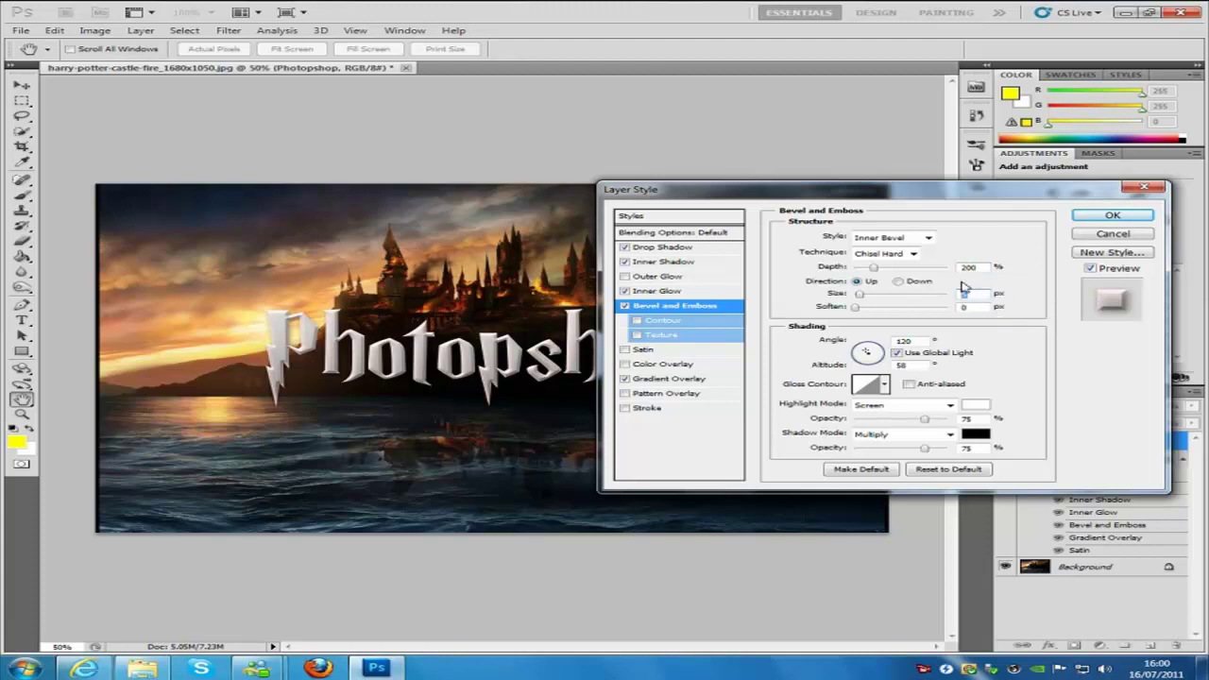
pyautogui.write('32')
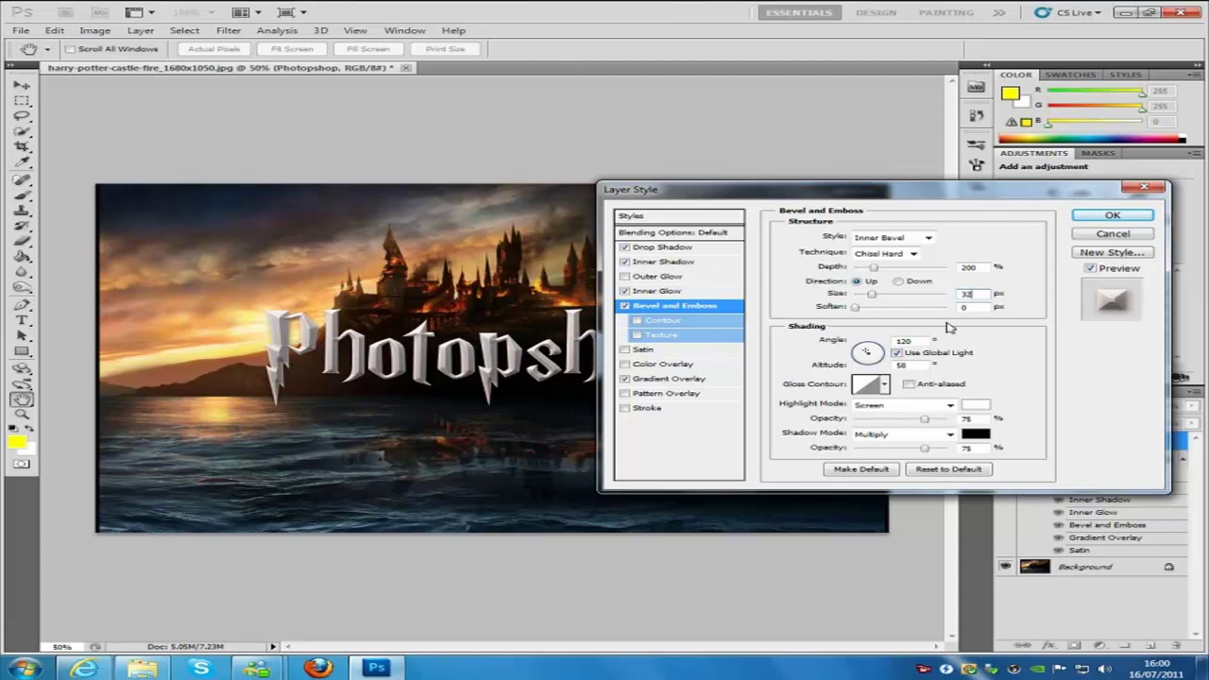
pyautogui.doubleClick(907, 341)
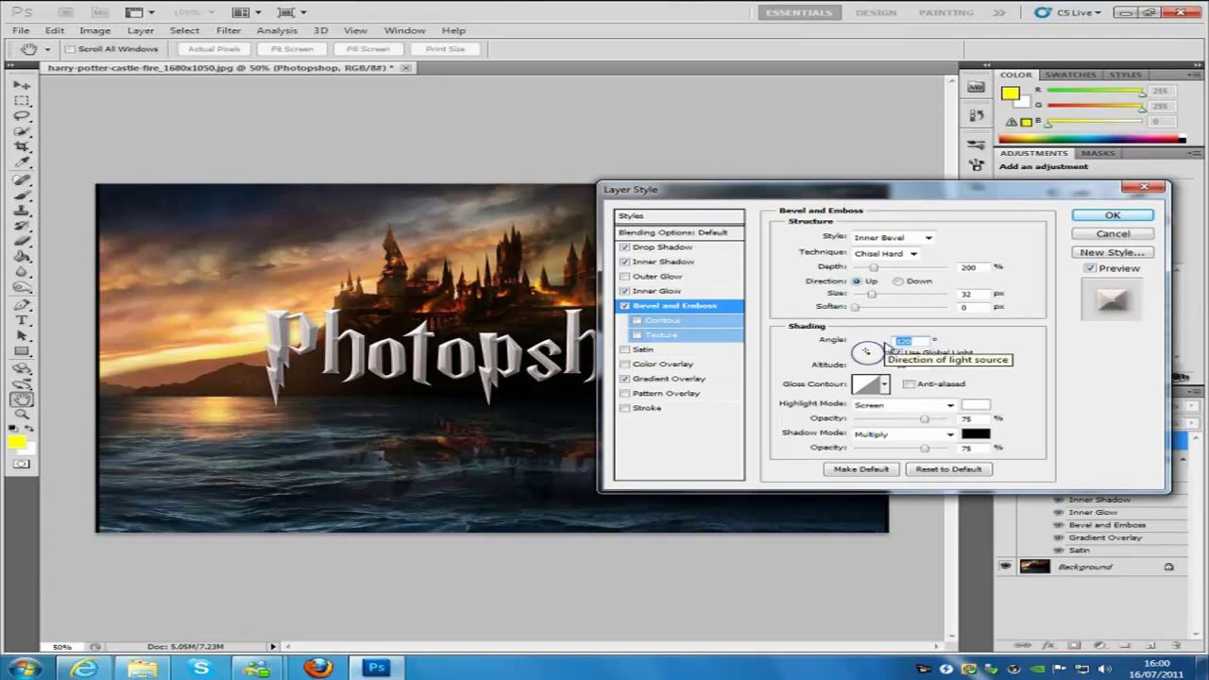
pyautogui.write('40')
pyautogui.doubleClick(901, 364)
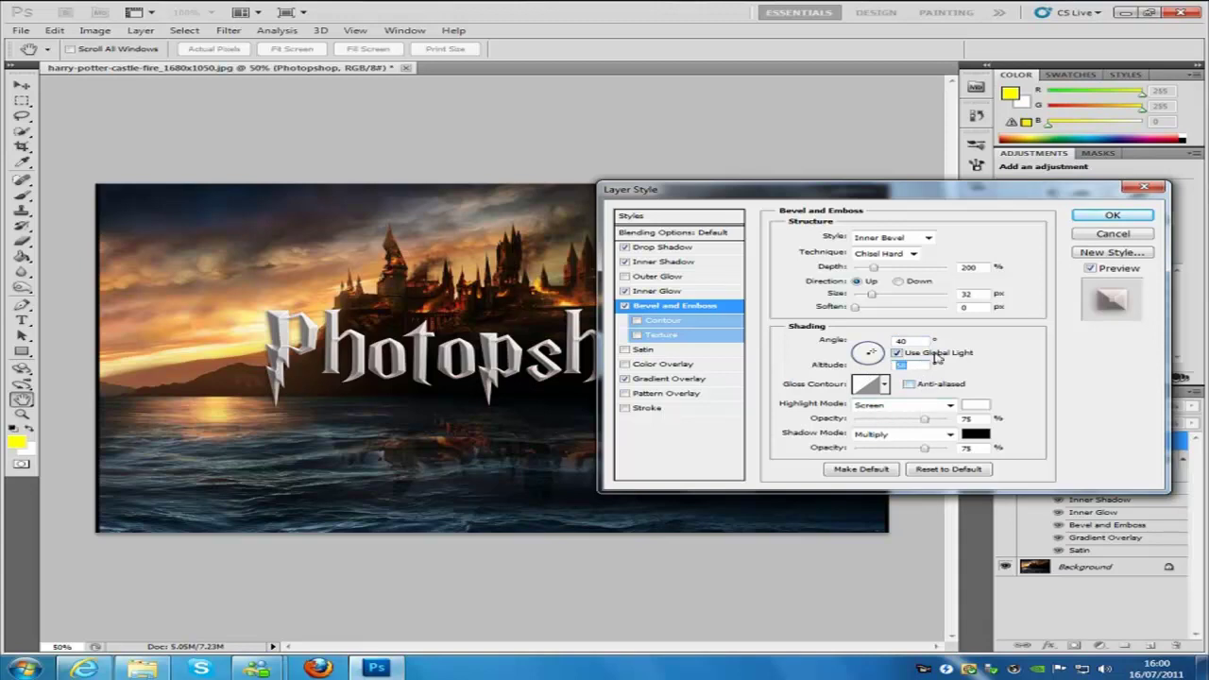
pyautogui.write('58')
# Step: Set the bevel highlight to Overlay mode with pink colour e6969b
pyautogui.click(949, 405)
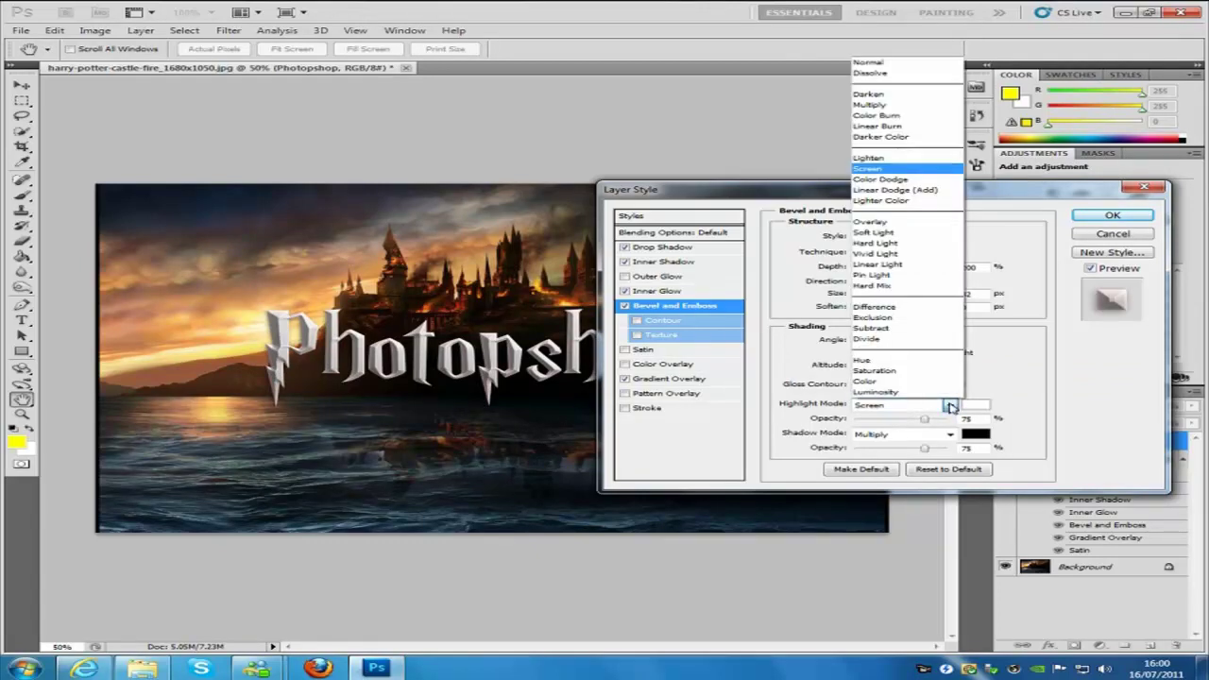
pyautogui.click(888, 222)
pyautogui.click(976, 405)
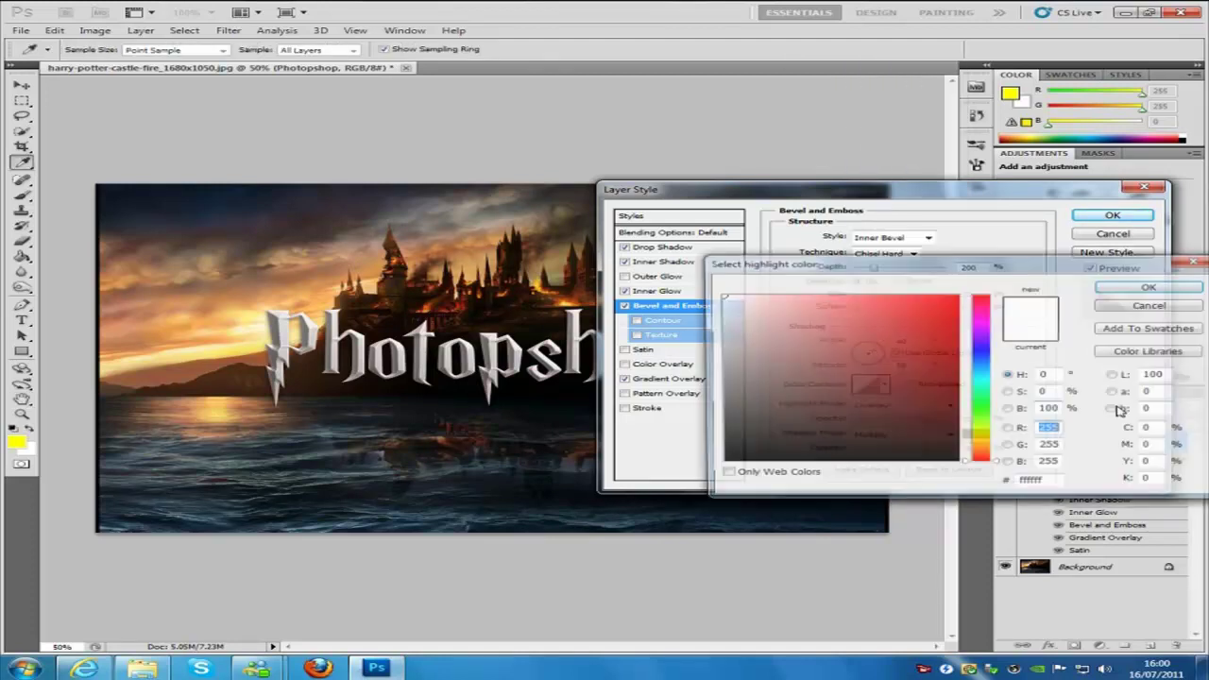
pyautogui.click(1056, 482)
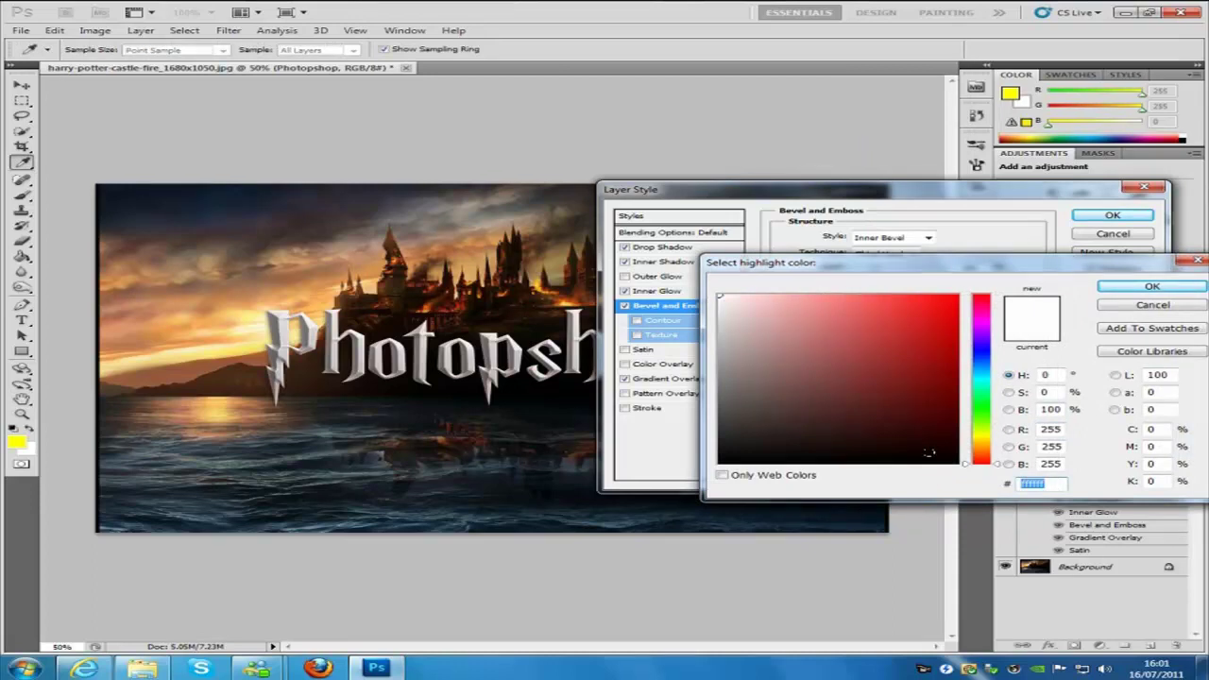
pyautogui.write('e6')
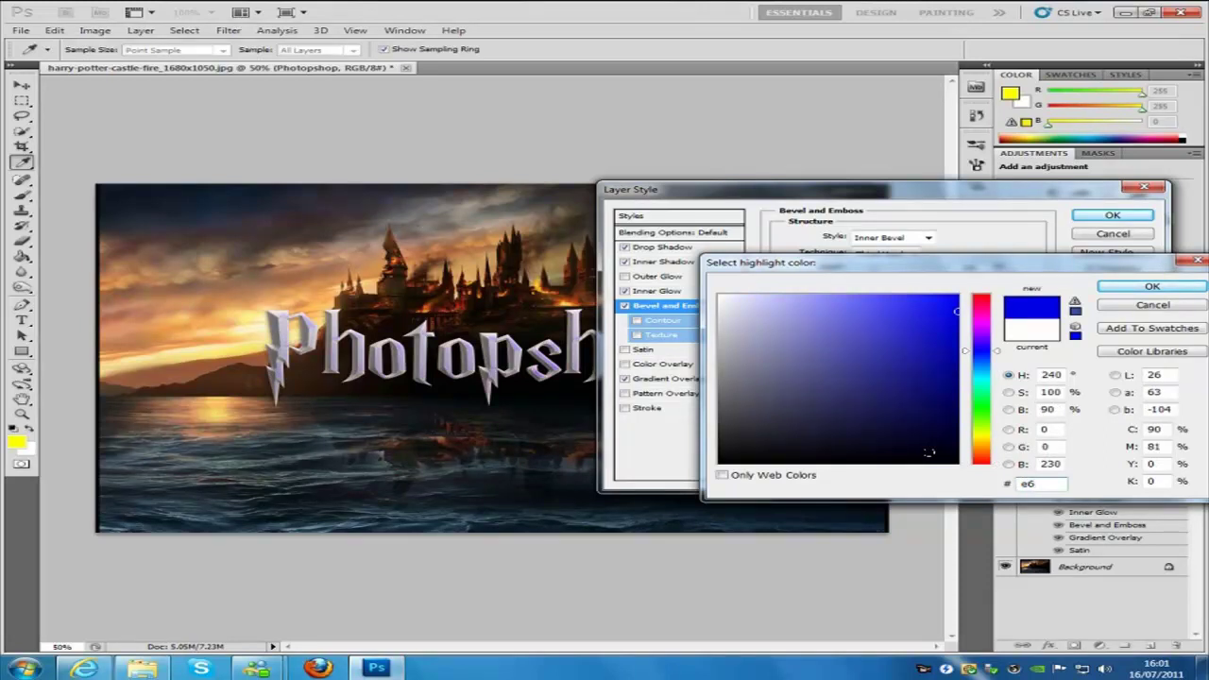
pyautogui.write('96')
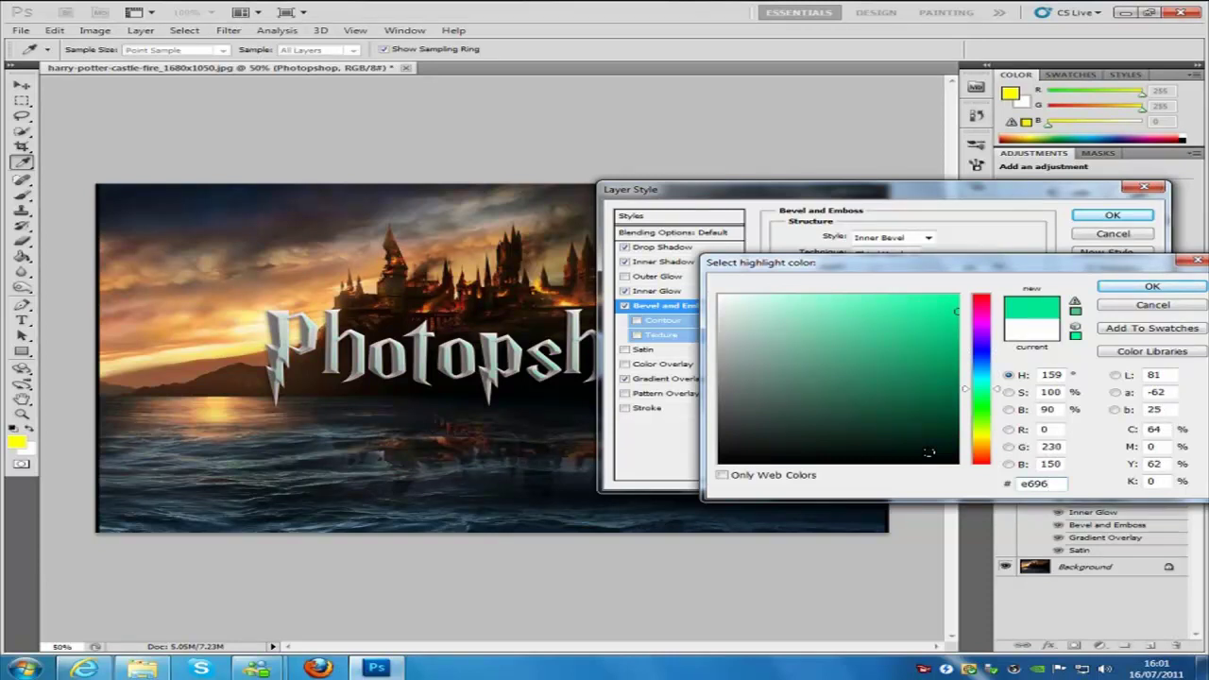
pyautogui.write('9b')
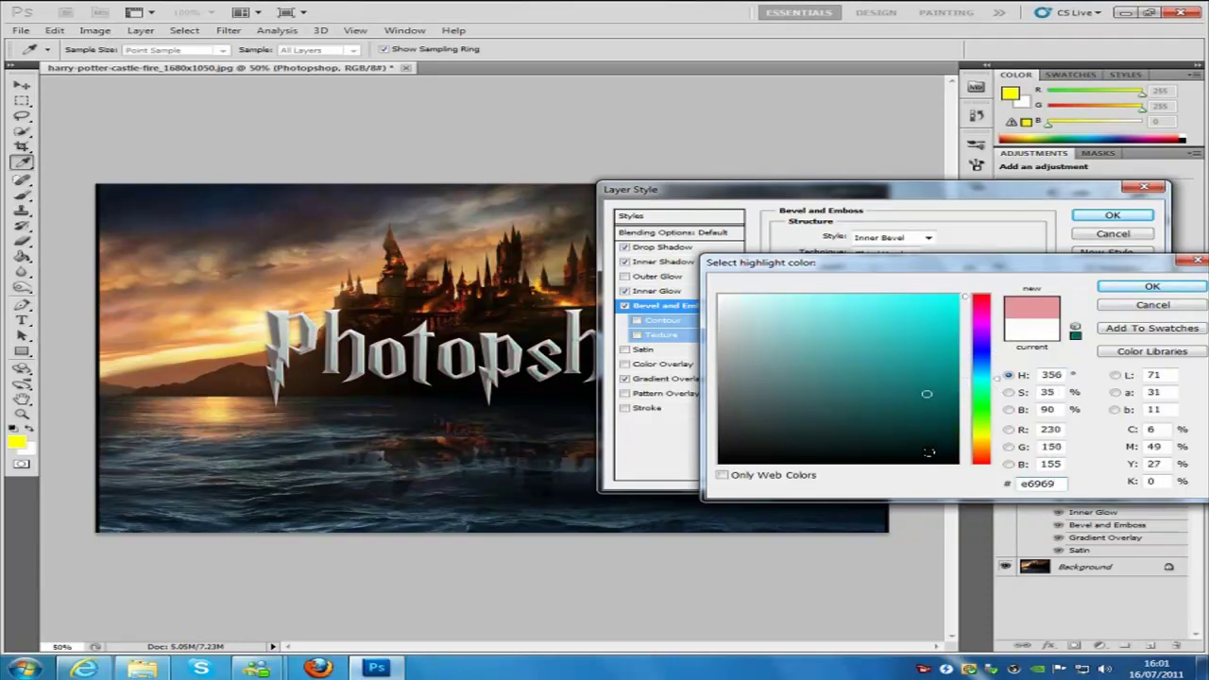
pyautogui.click(1152, 286)
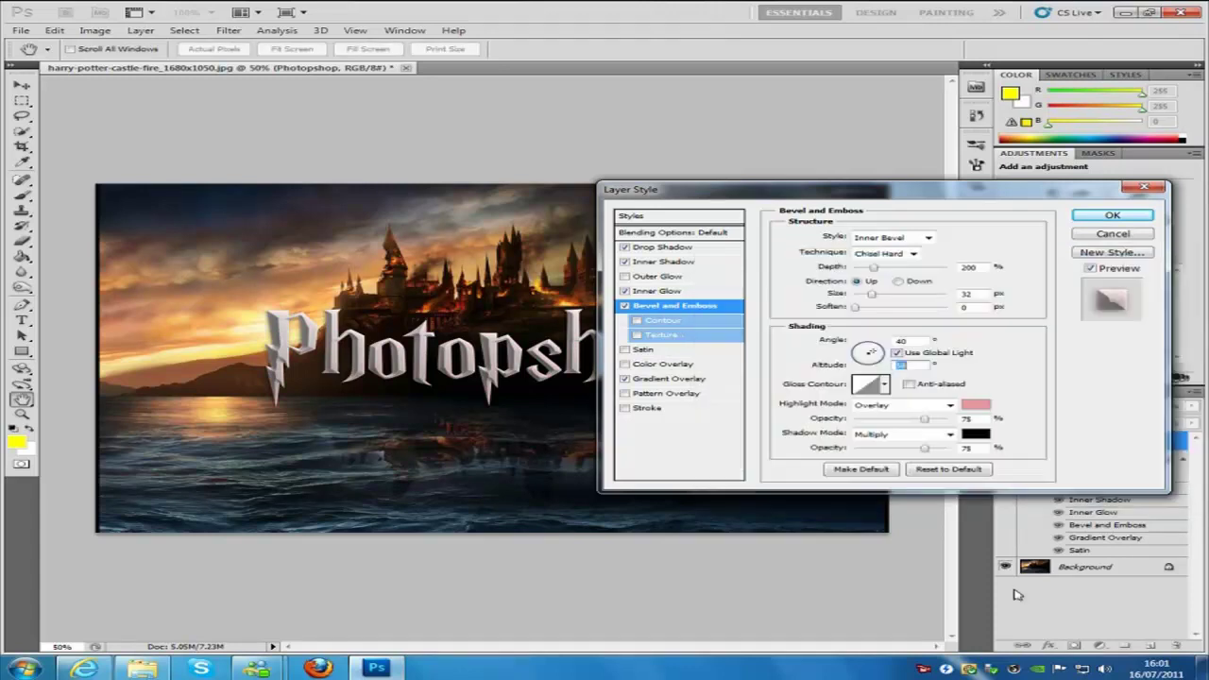
# Step: Set the bevel shadow to Linear Burn at 100% opacity in dark red 611616
pyautogui.click(950, 435)
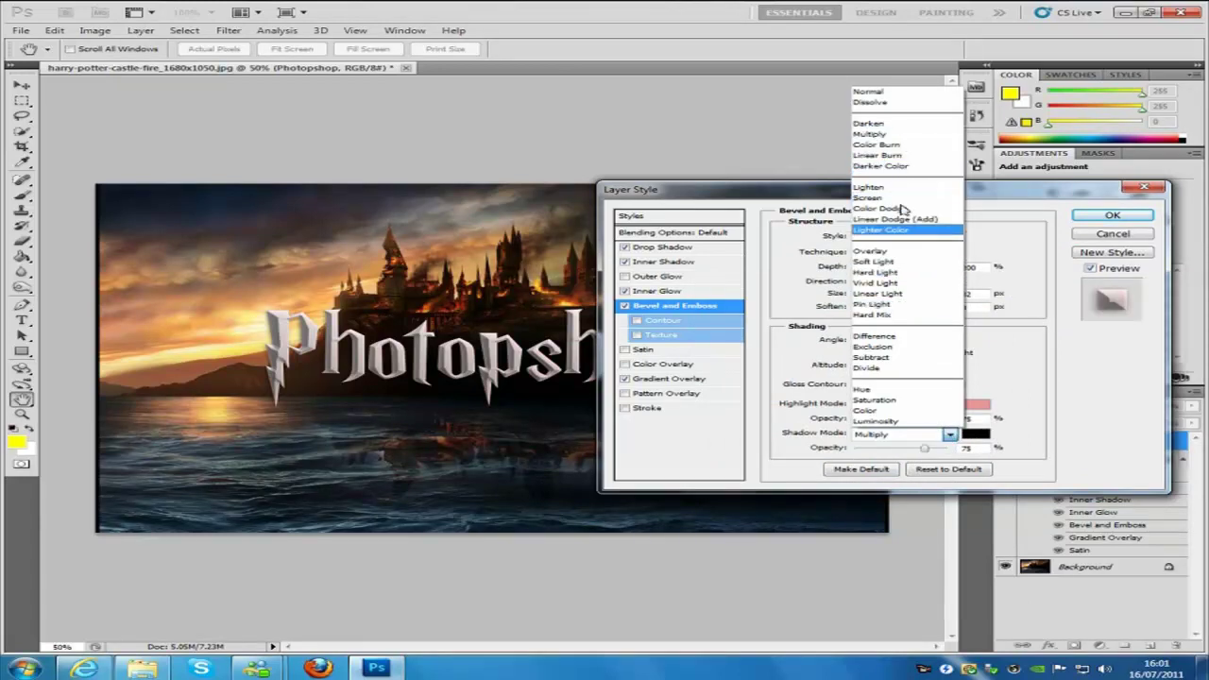
pyautogui.click(894, 159)
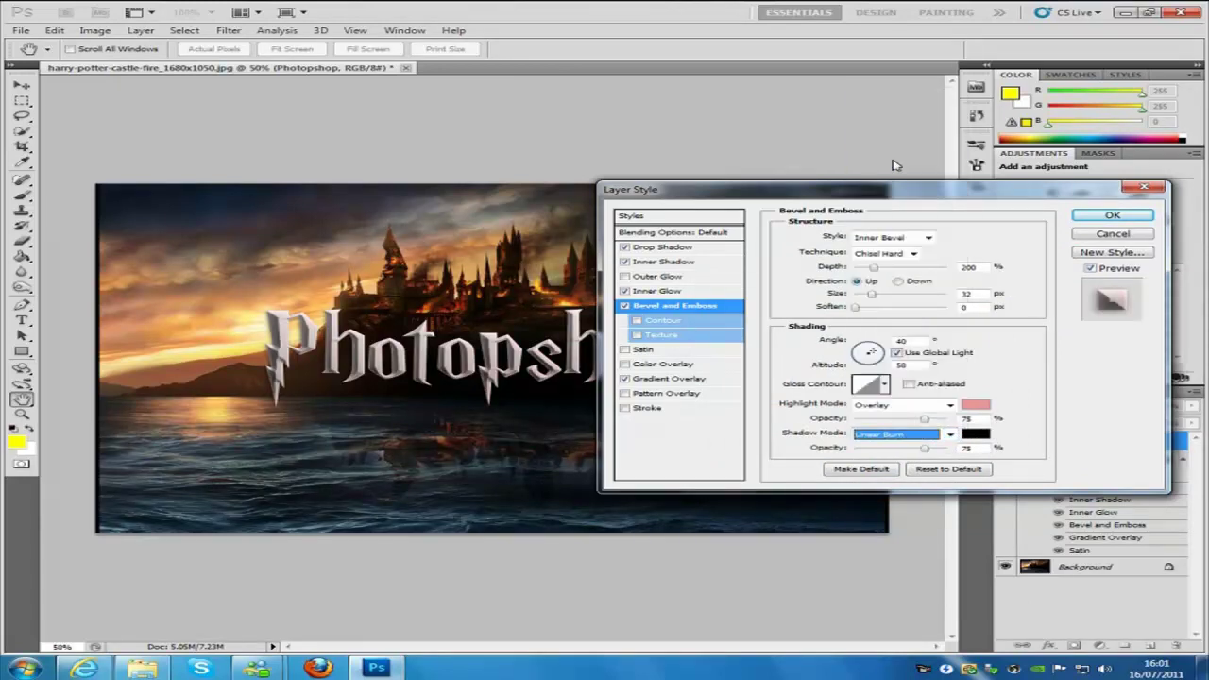
pyautogui.moveTo(924, 448); pyautogui.dragTo(933, 448)
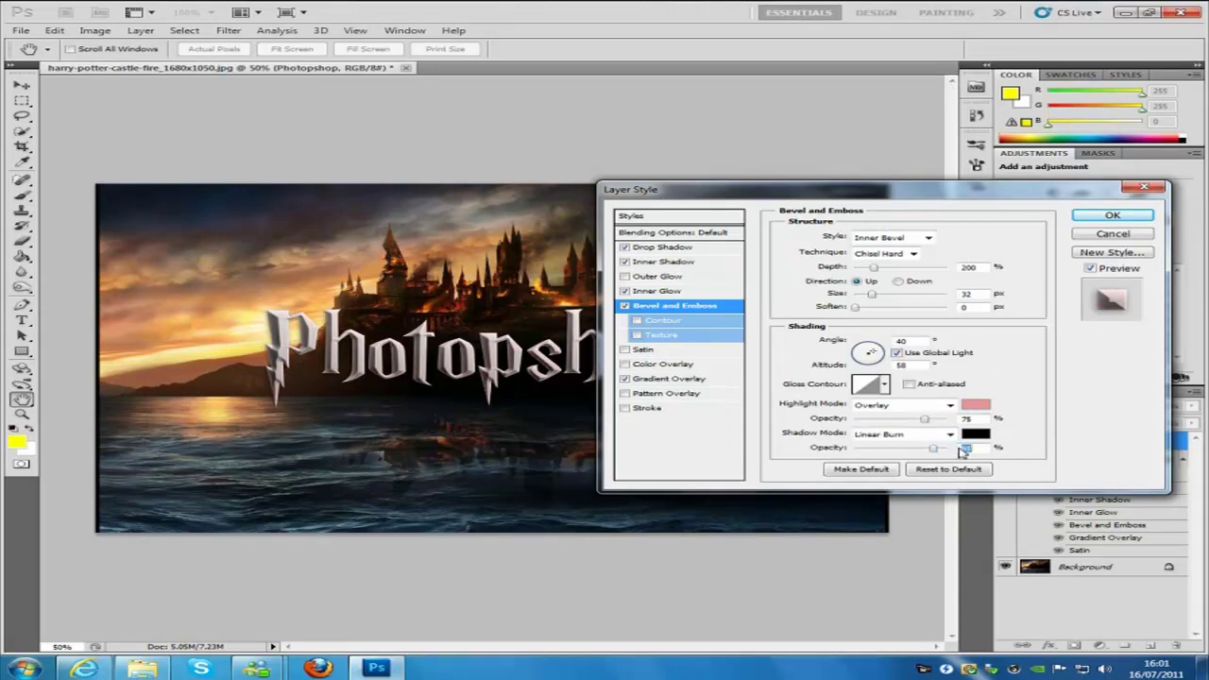
pyautogui.click(975, 434)
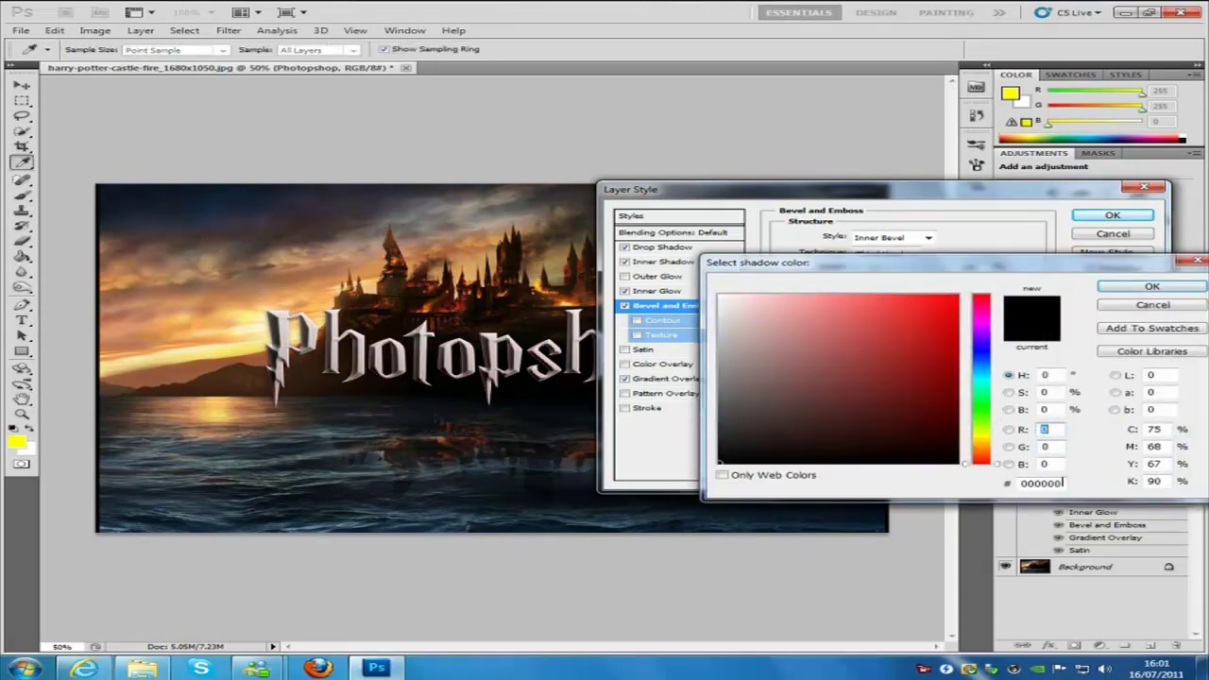
pyautogui.click(1062, 483)
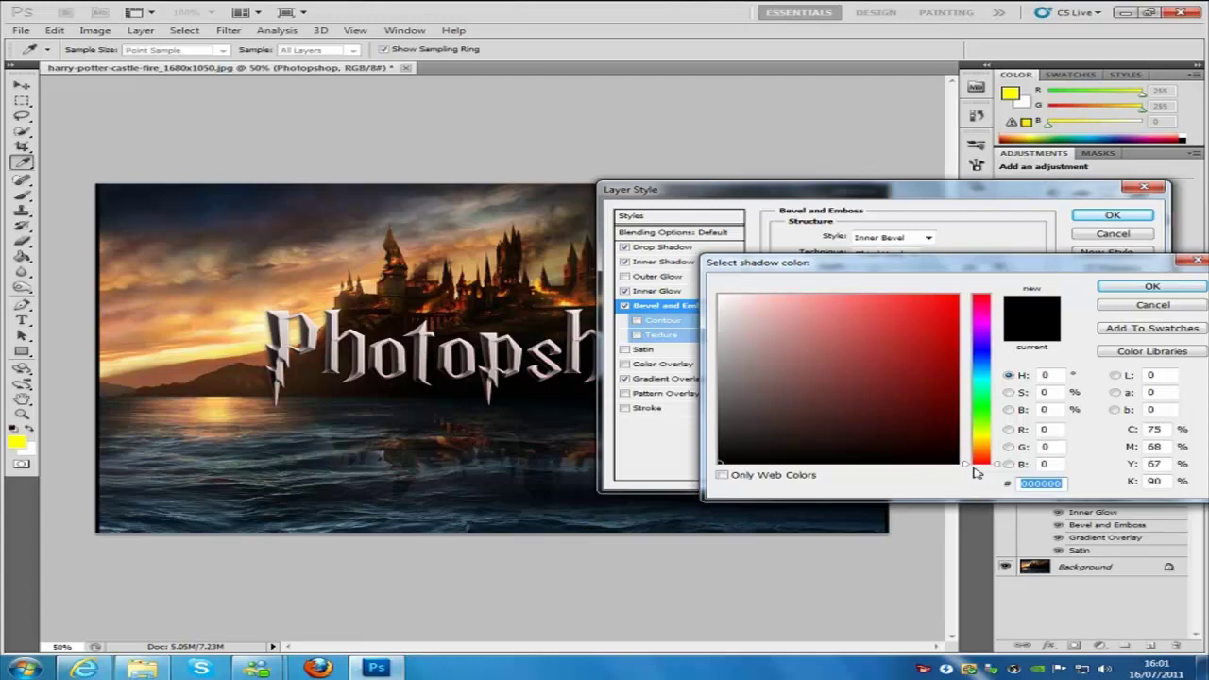
pyautogui.write('611')
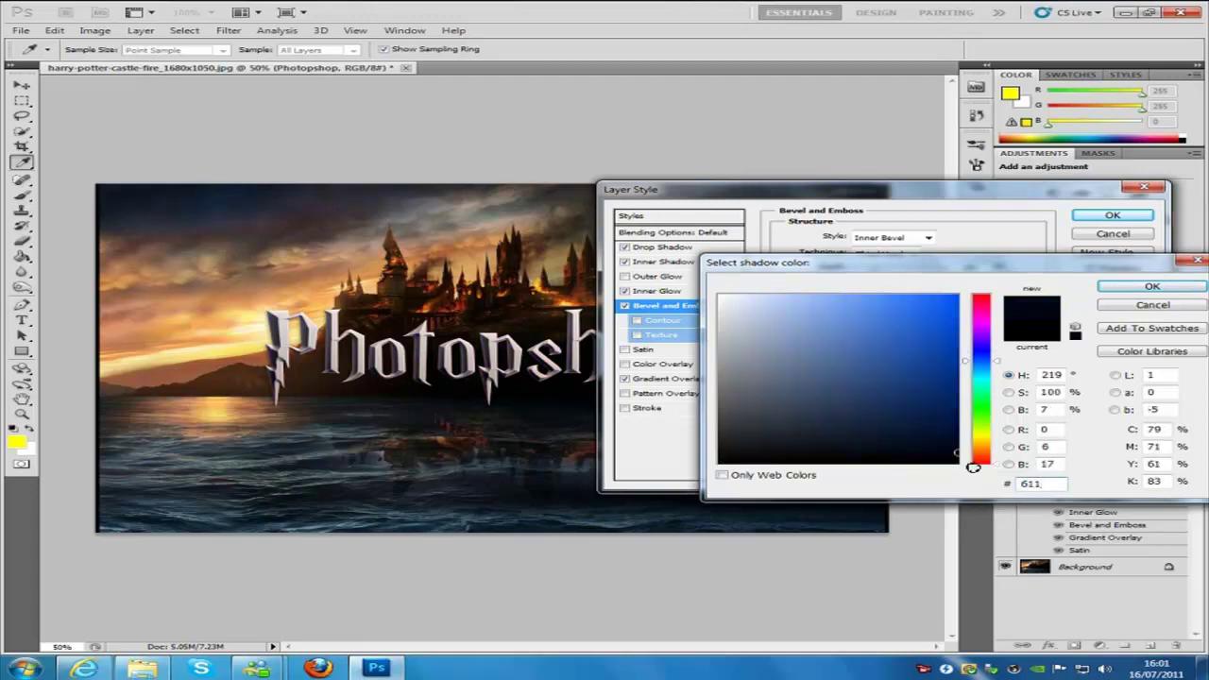
pyautogui.write('616')
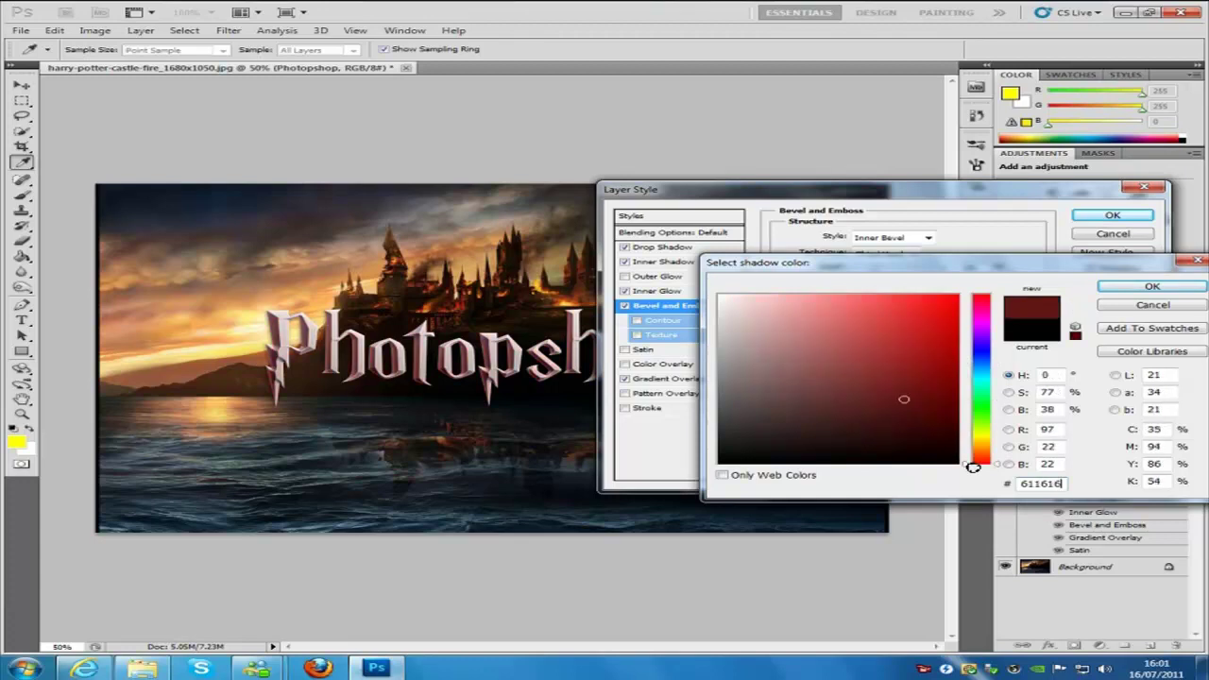
pyautogui.click(1166, 286)
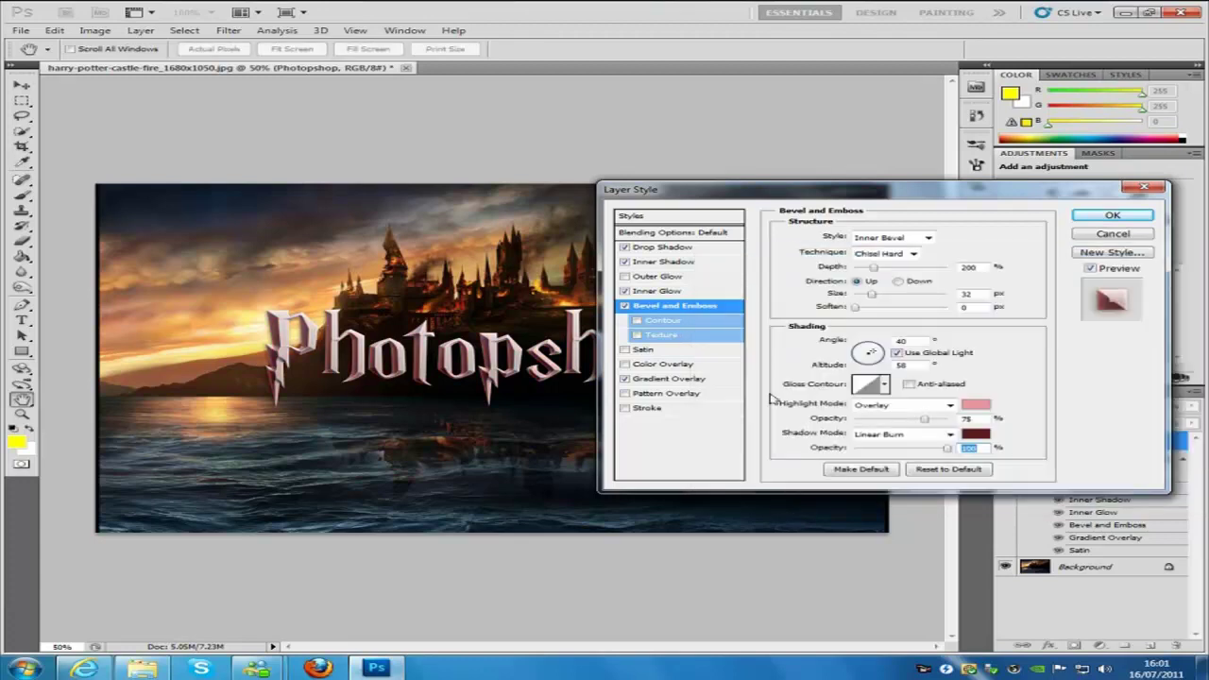
# Step: Enable Contour and Texture on the bevel, choosing a grey texture pattern
pyautogui.click(696, 322)
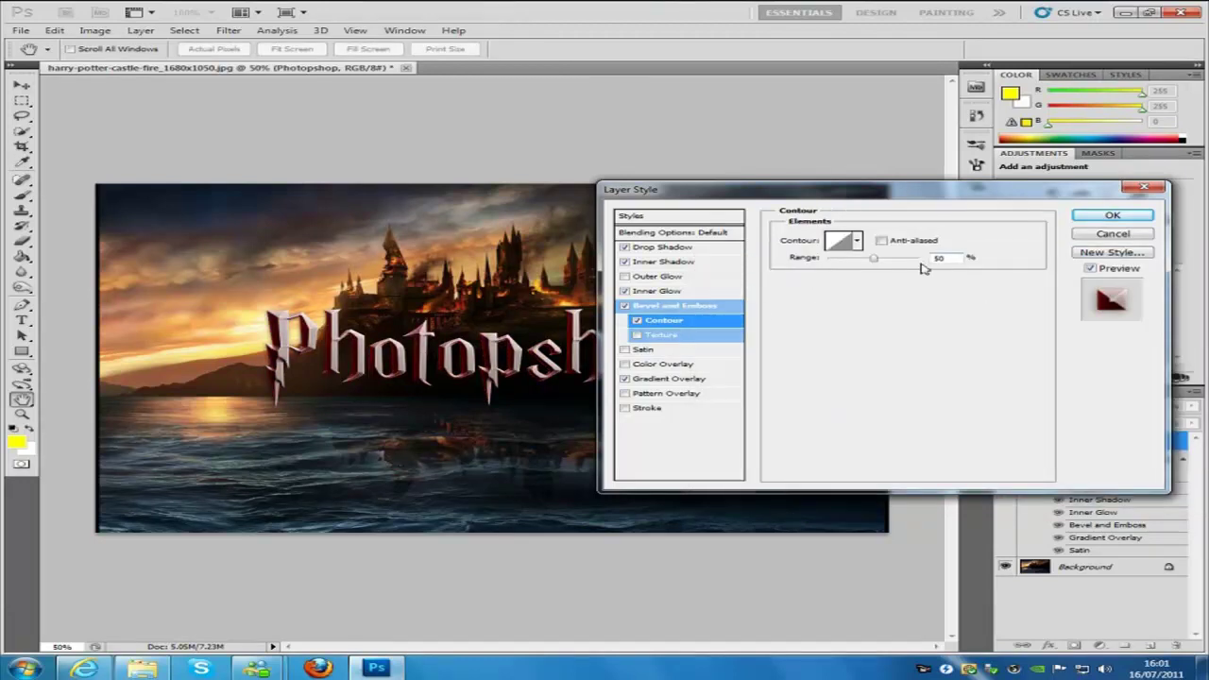
pyautogui.click(949, 258)
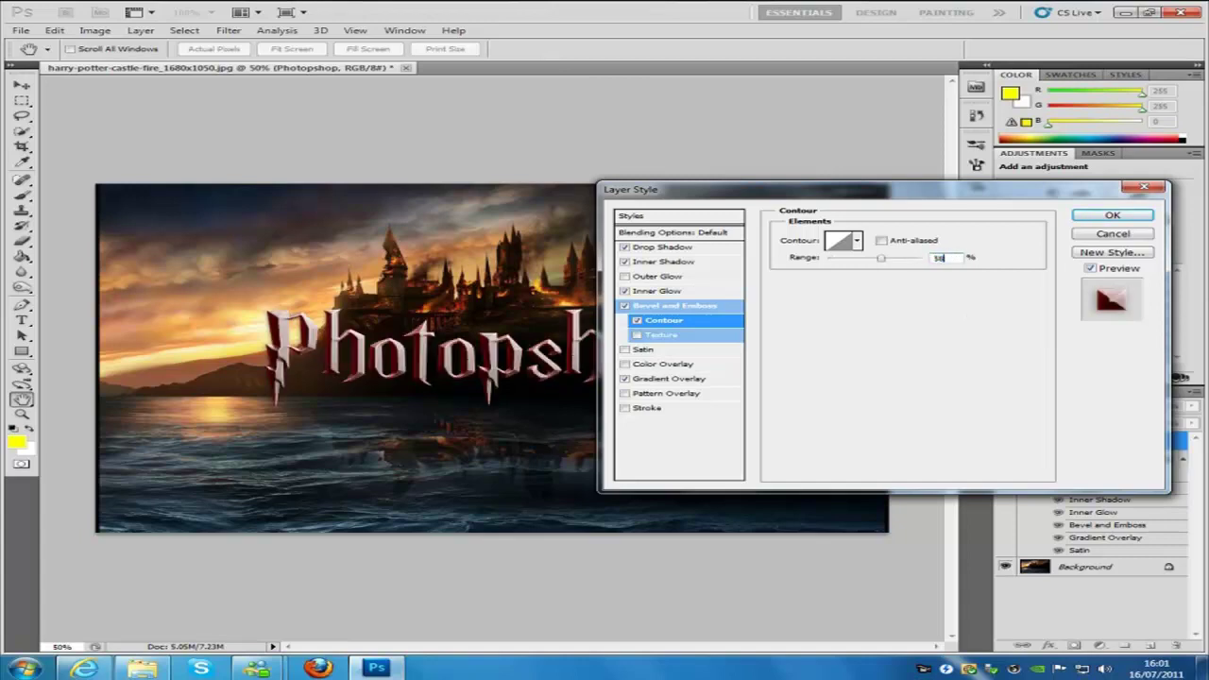
pyautogui.click(666, 335)
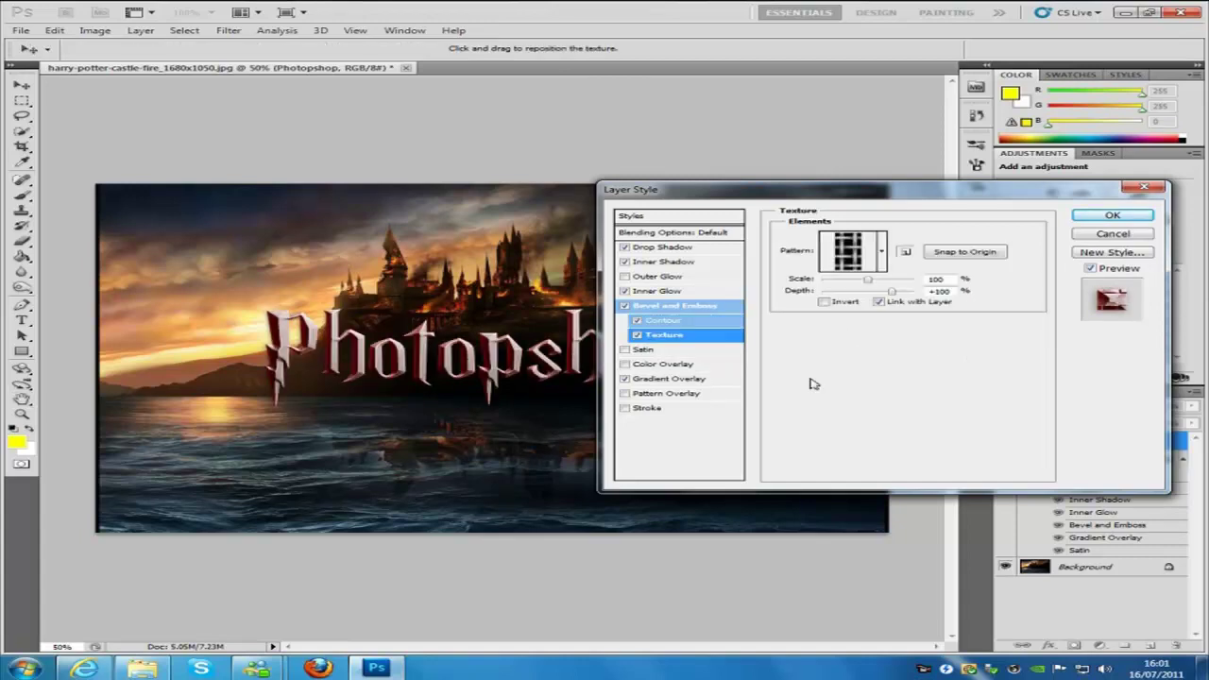
pyautogui.click(882, 252)
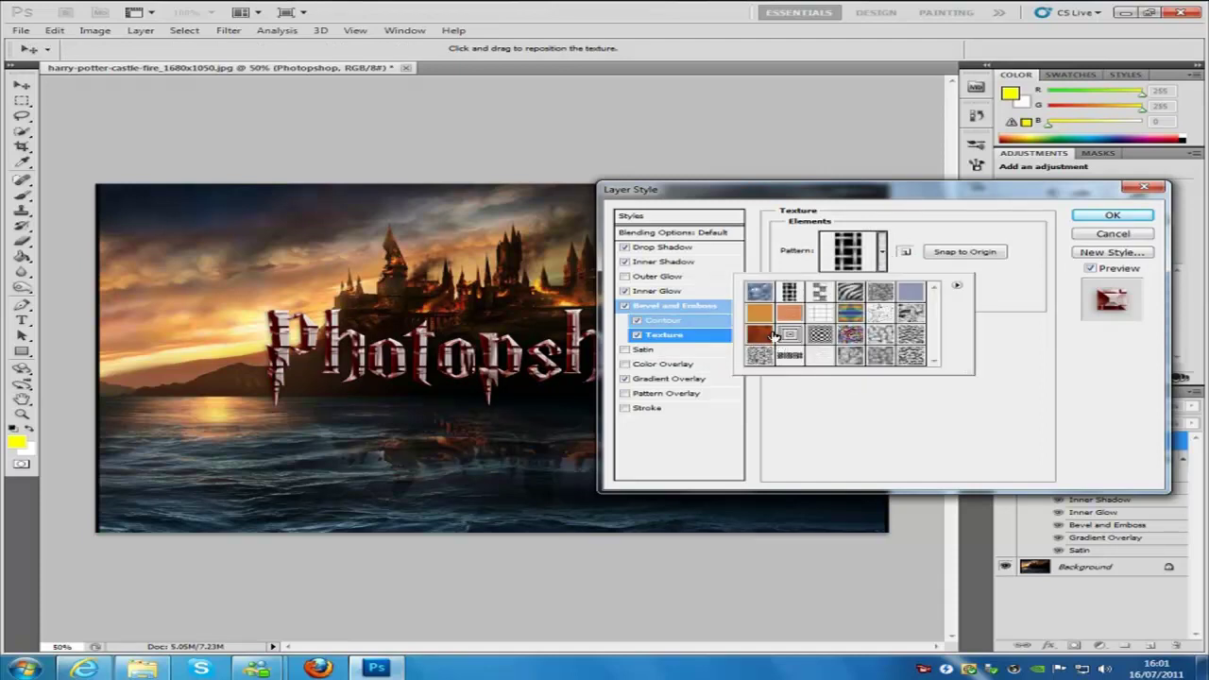
pyautogui.click(761, 334)
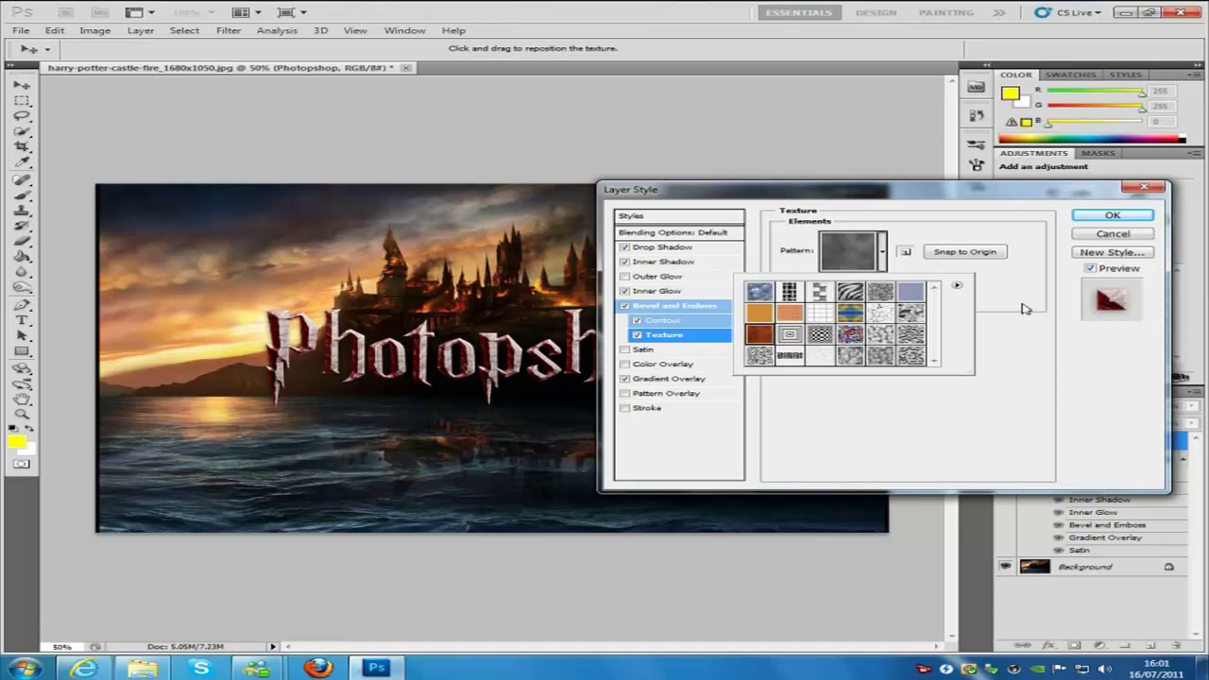
pyautogui.click(958, 288)
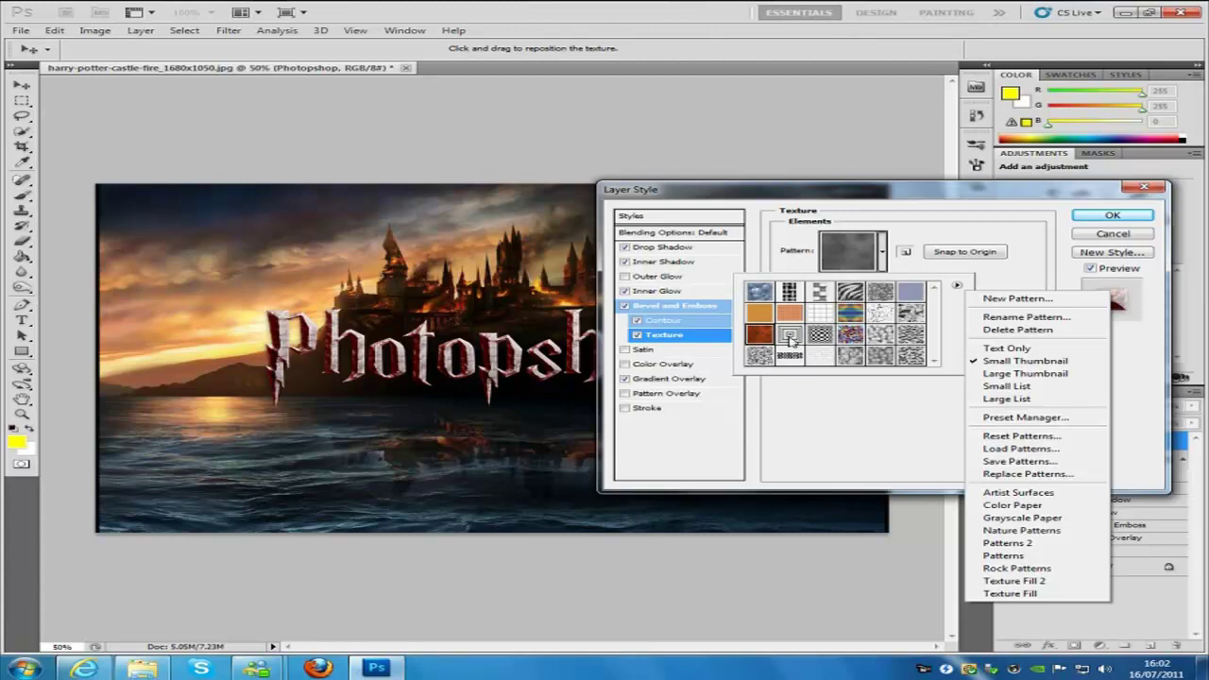
pyautogui.click(855, 416)
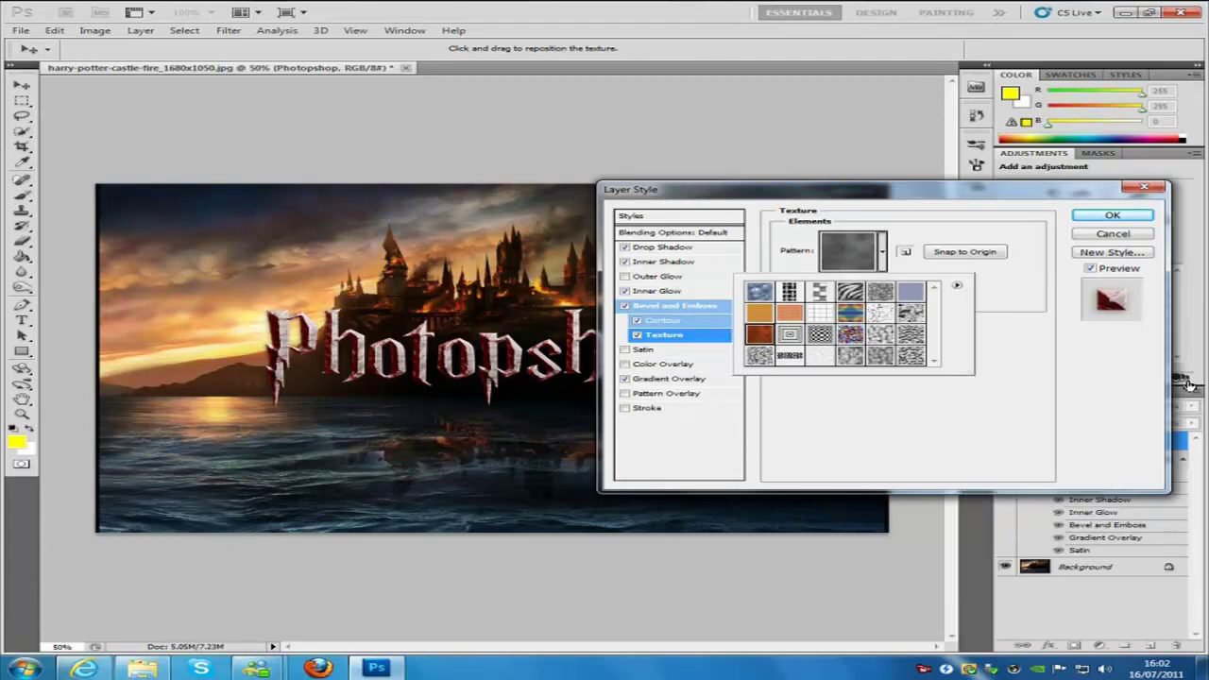
pyautogui.click(1062, 403)
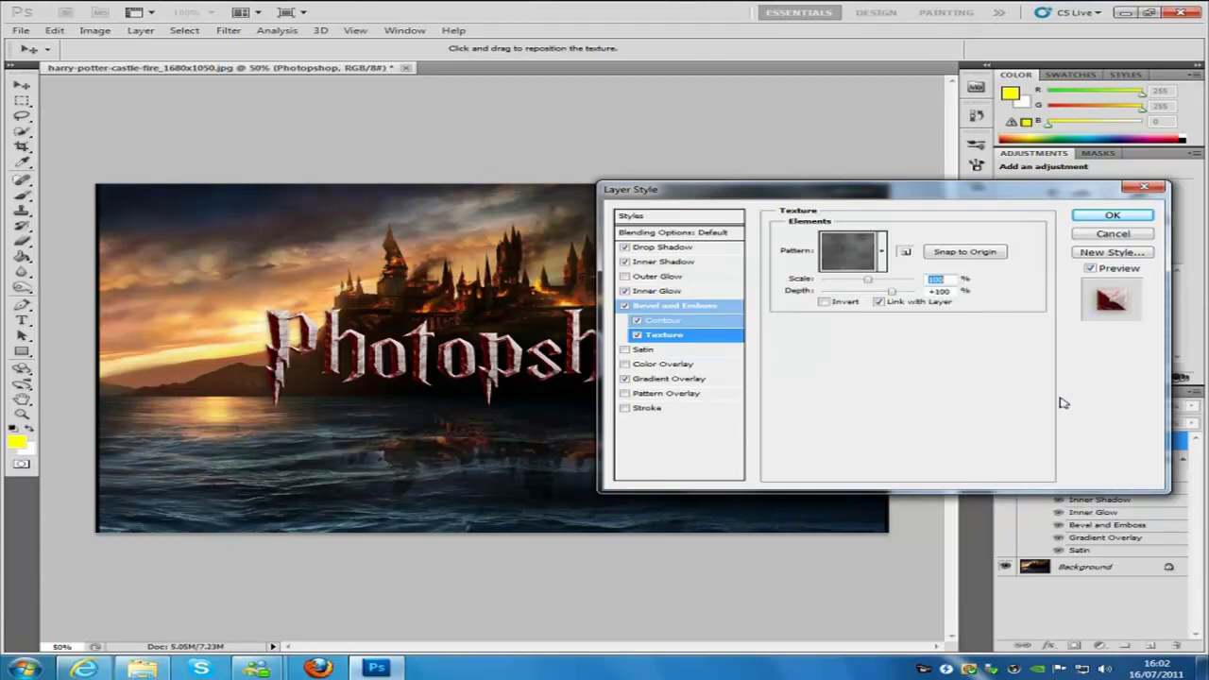
# Step: Set texture scale to 50% and depth to 35, then enable Satin
pyautogui.click(879, 301)
pyautogui.write('50')
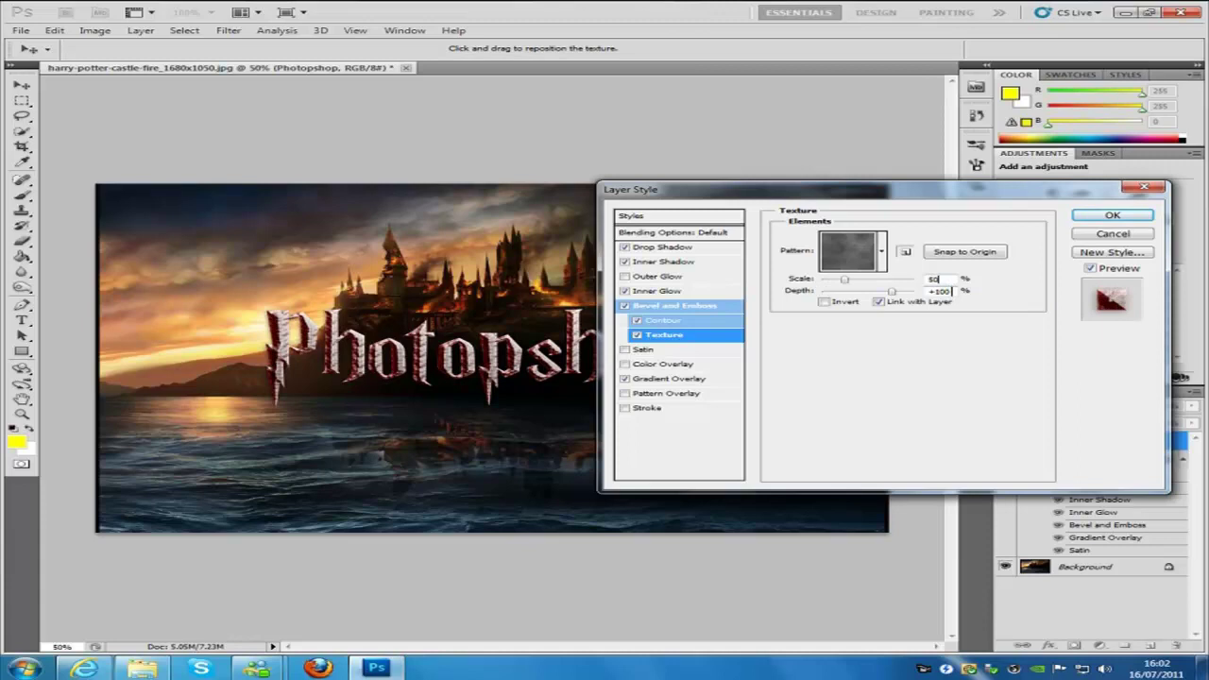
pyautogui.doubleClick(941, 291)
pyautogui.write('35')
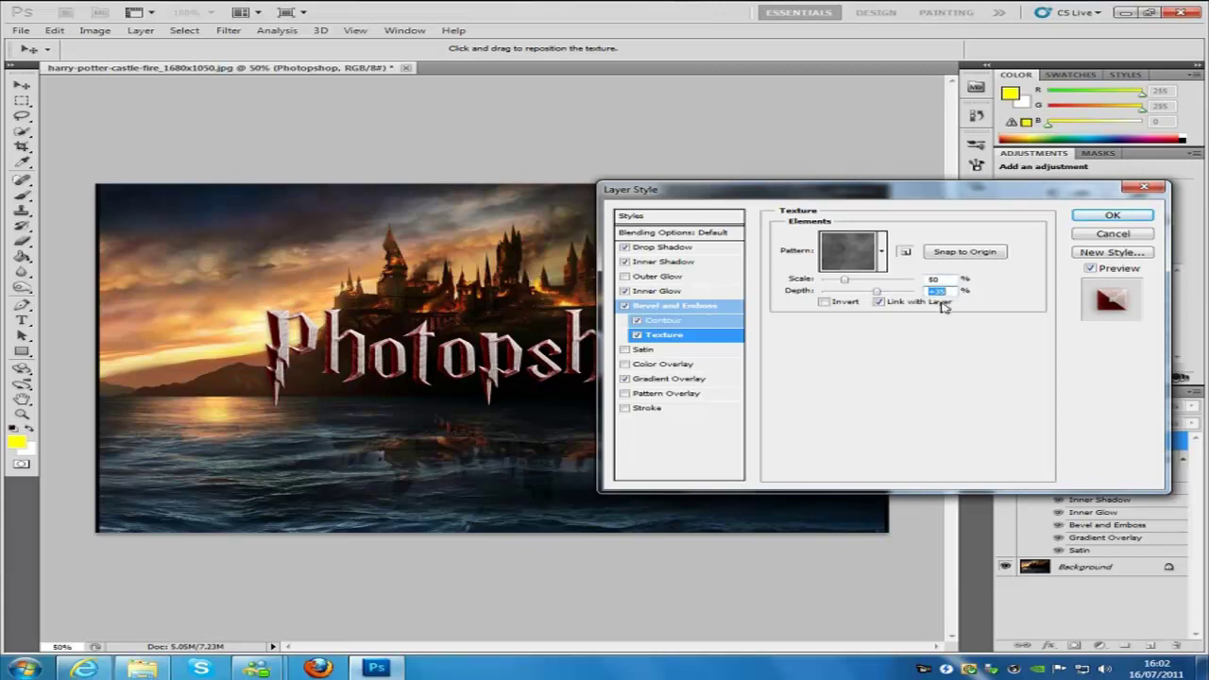
pyautogui.click(665, 351)
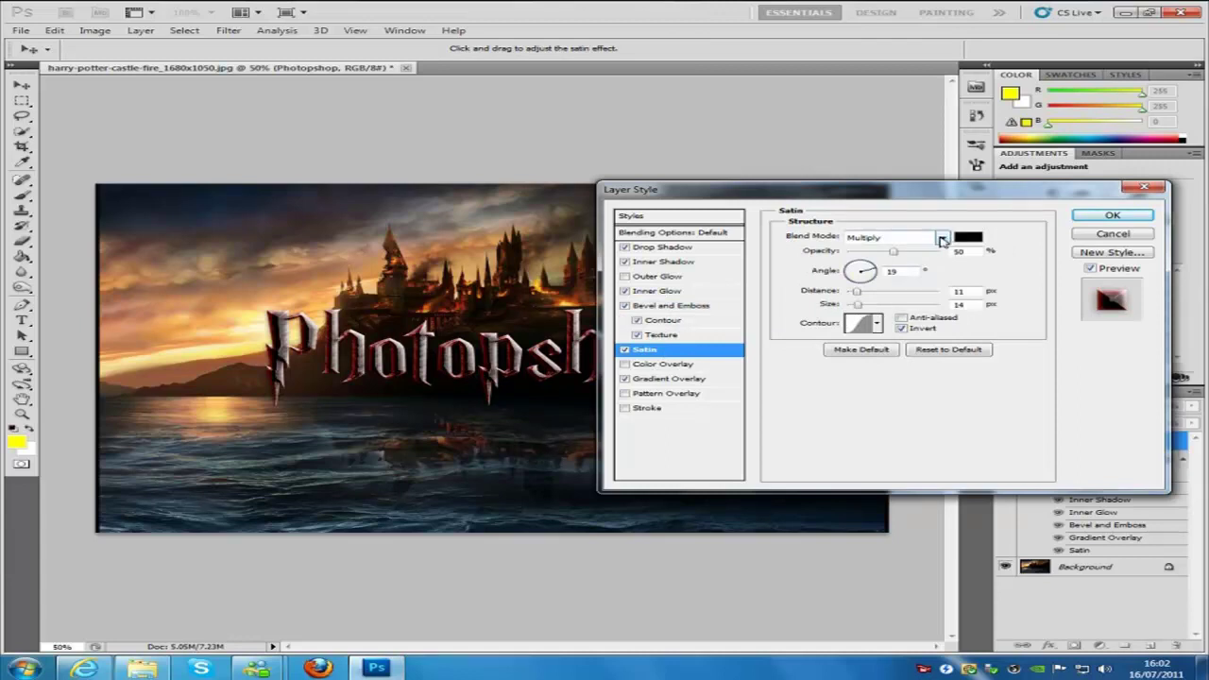
# Step: Give the text's Satin effect Linear Burn blending, 62% opacity, 20° angle, 103 px distance and 54 px size
pyautogui.click(943, 239)
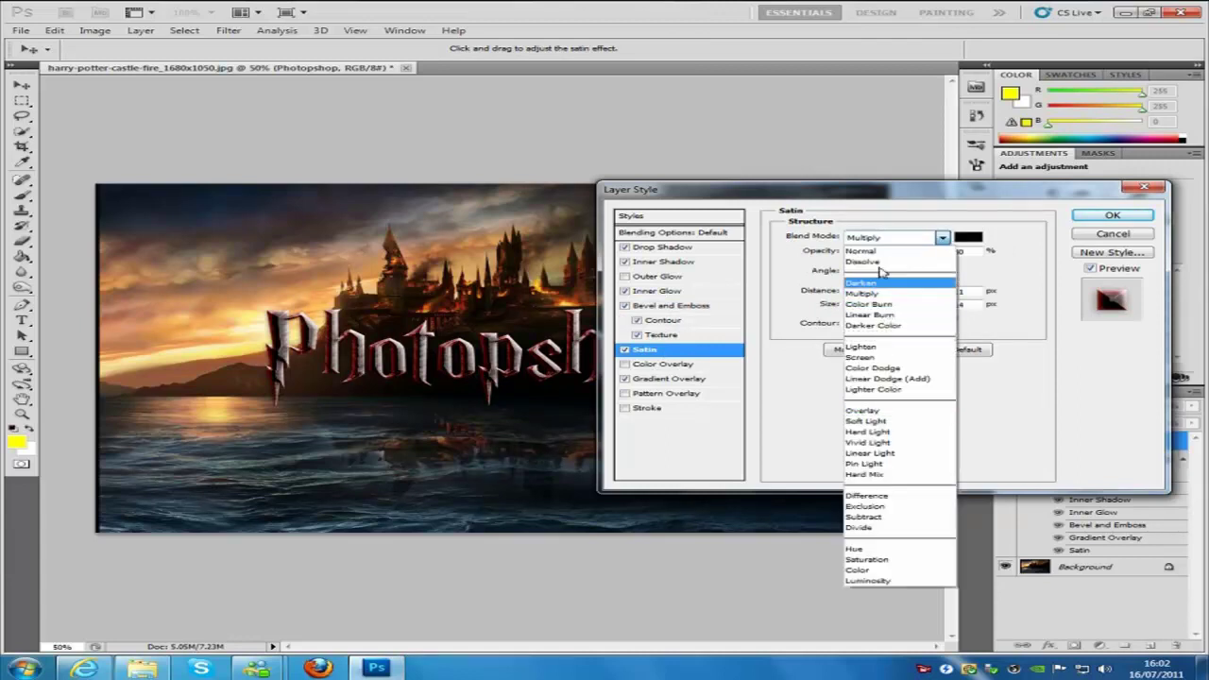
pyautogui.click(878, 315)
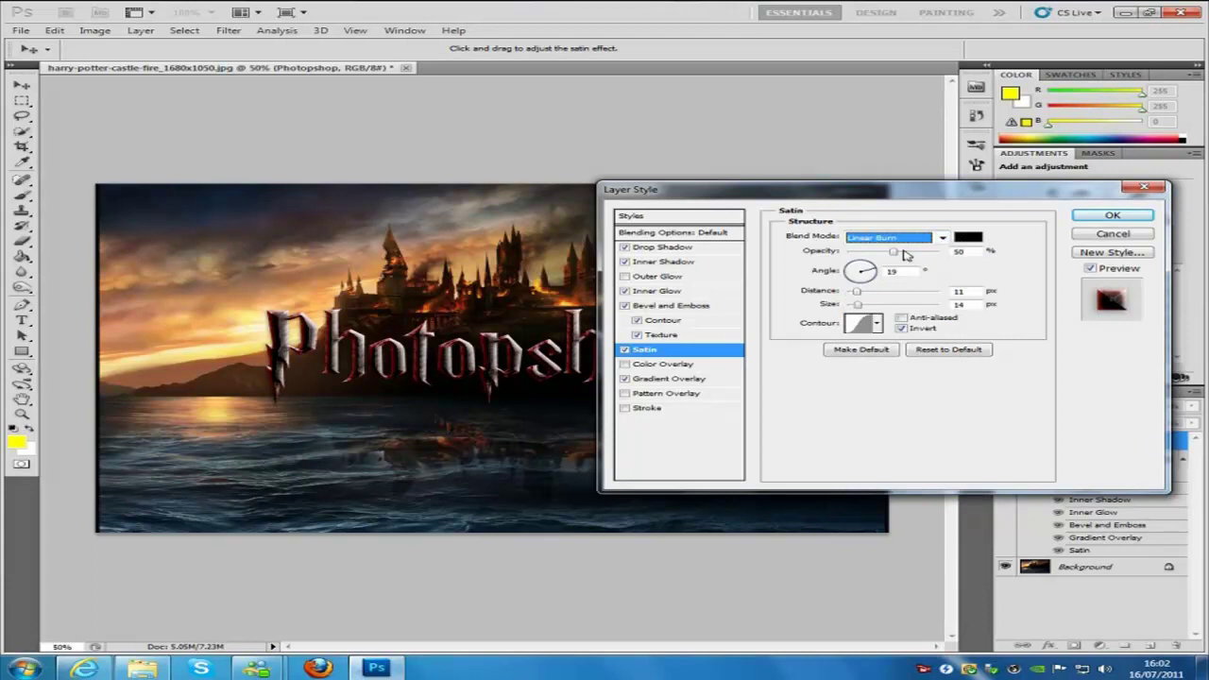
pyautogui.click(964, 252)
pyautogui.doubleClick(959, 252)
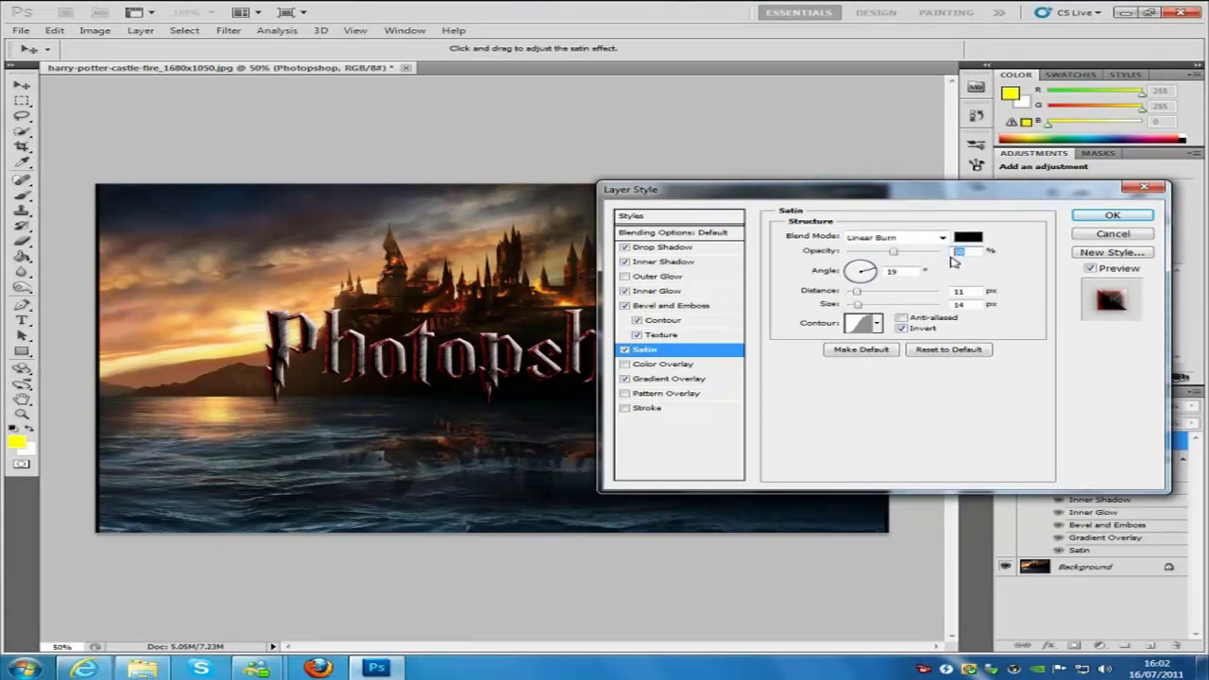
pyautogui.write('62')
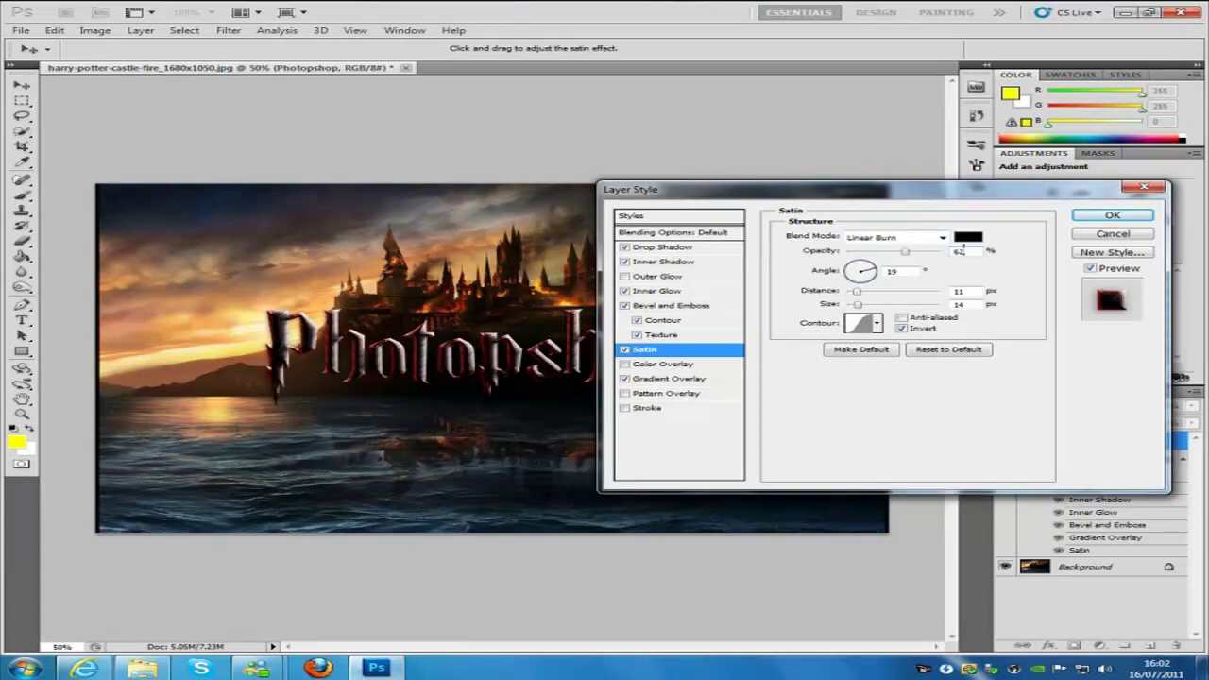
pyautogui.doubleClick(897, 271)
pyautogui.write('20')
pyautogui.press('Tab')
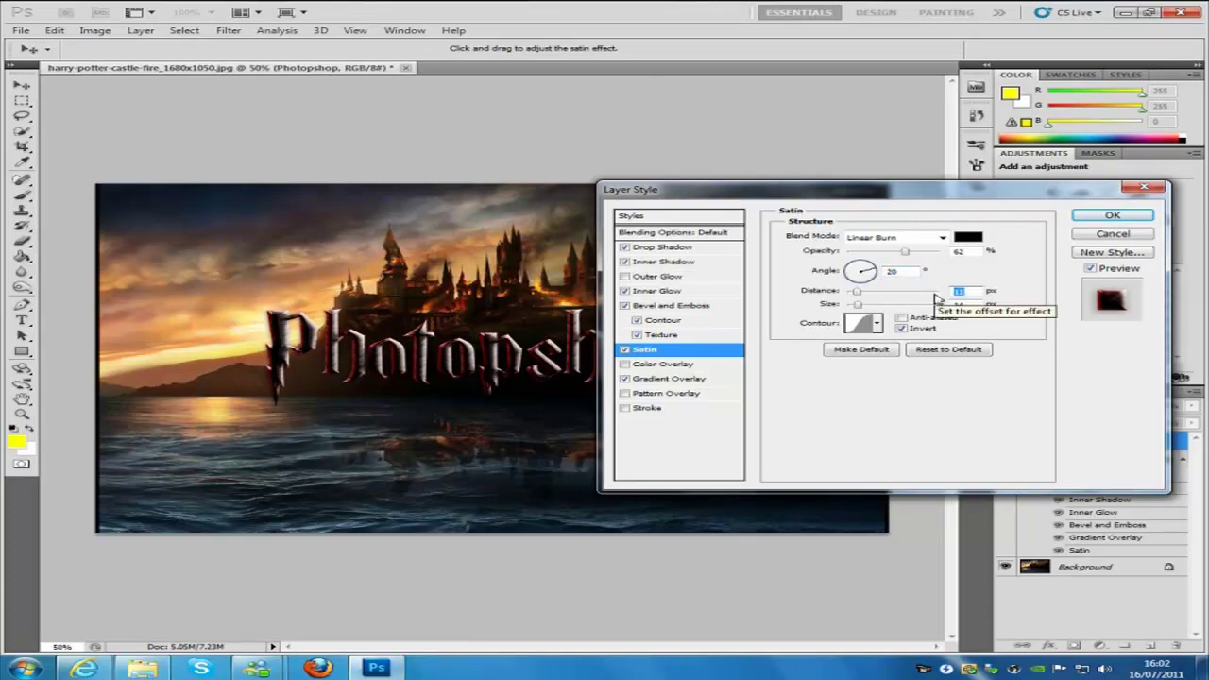
pyautogui.write('103')
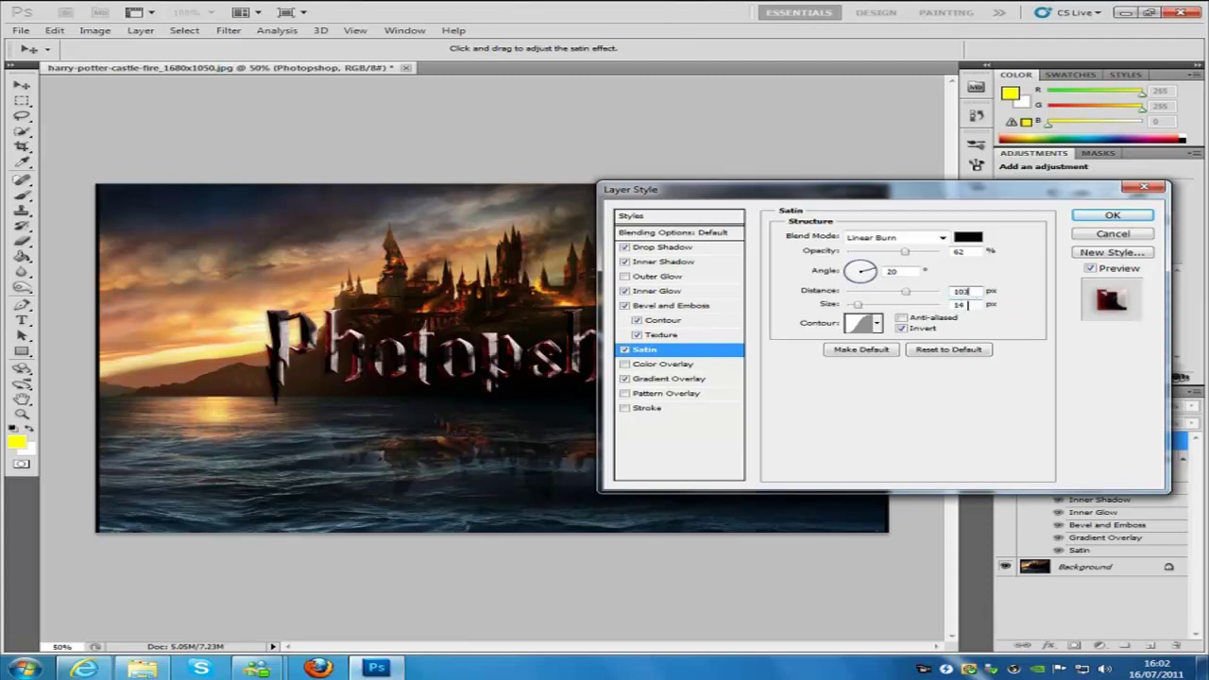
pyautogui.press('Tab')
pyautogui.write('54')
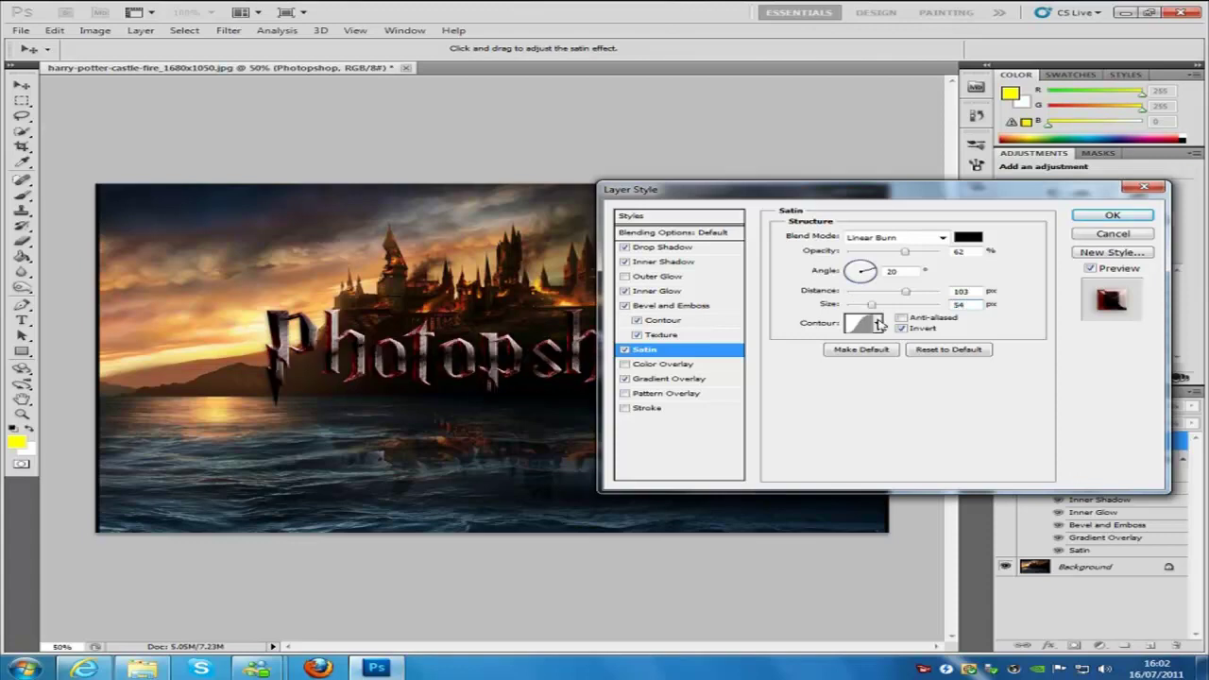
# Step: Change the satin colour from 000000 to the dark slate blue 1b202d
pyautogui.click(967, 237)
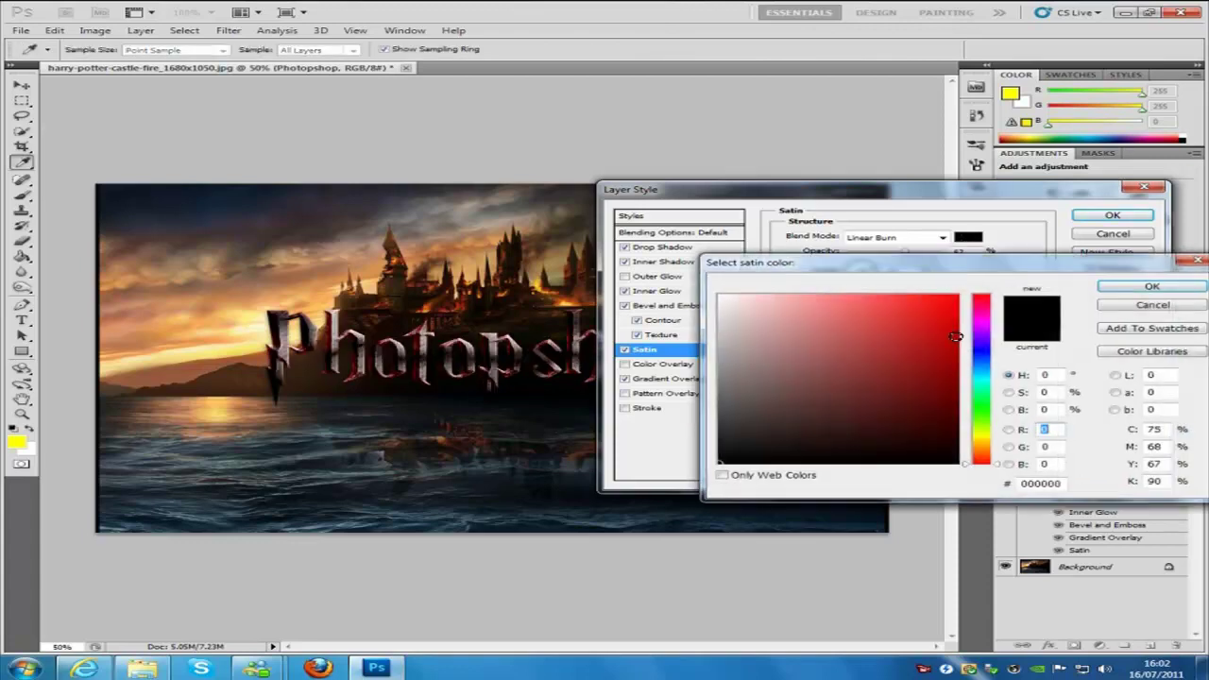
pyautogui.click(1049, 483)
pyautogui.doubleClick(1043, 483)
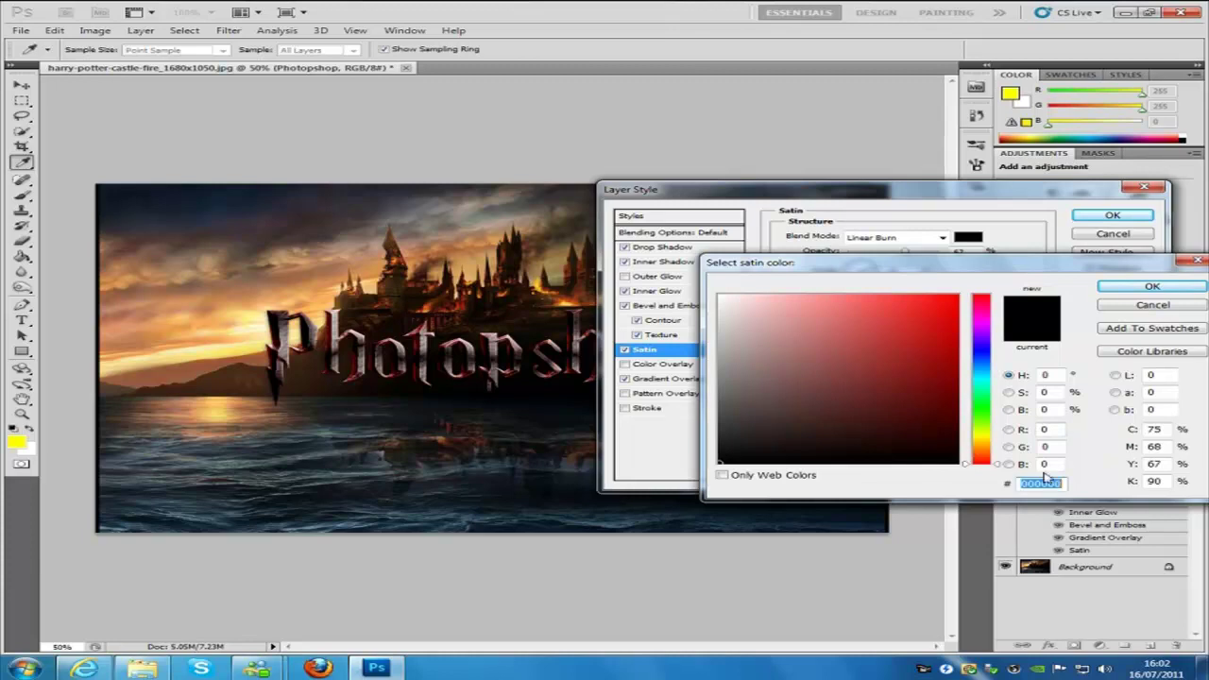
pyautogui.write('1b')
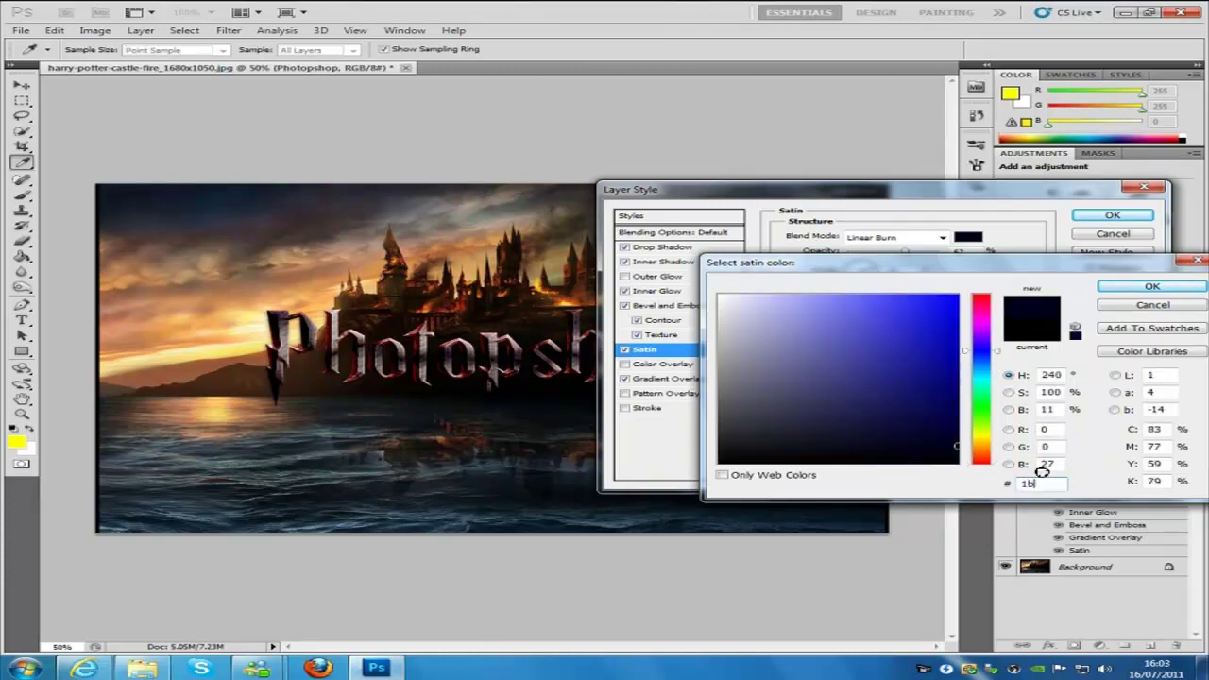
pyautogui.write('2')
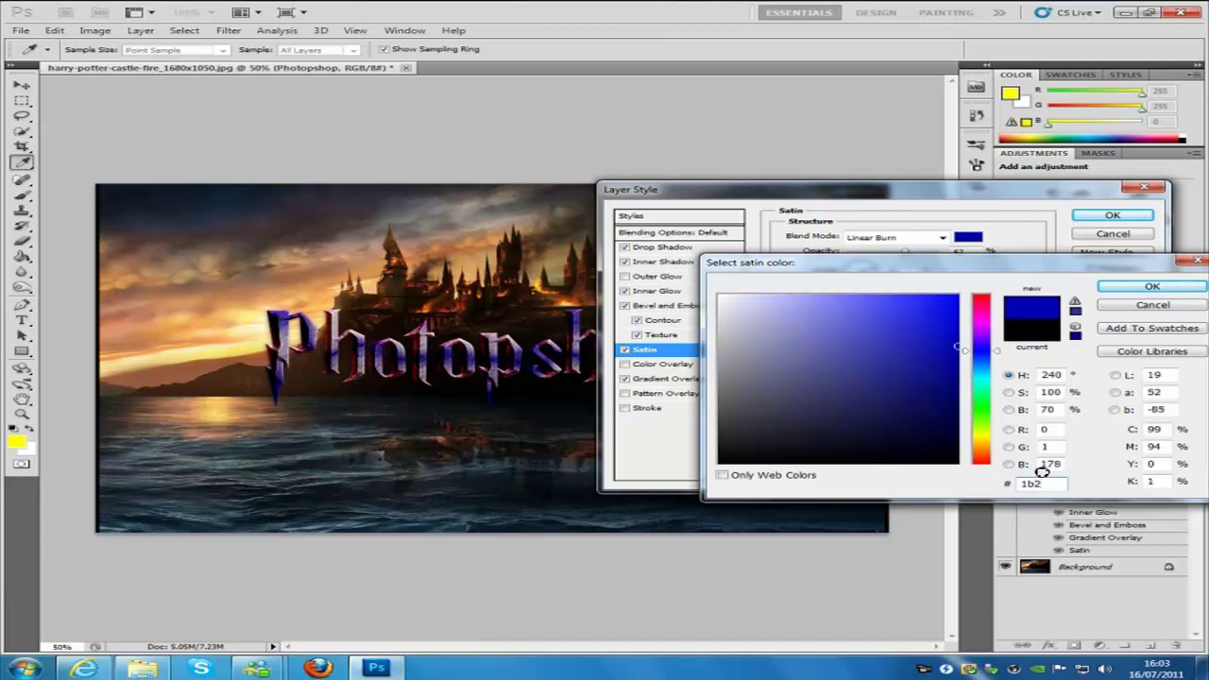
pyautogui.write('02d')
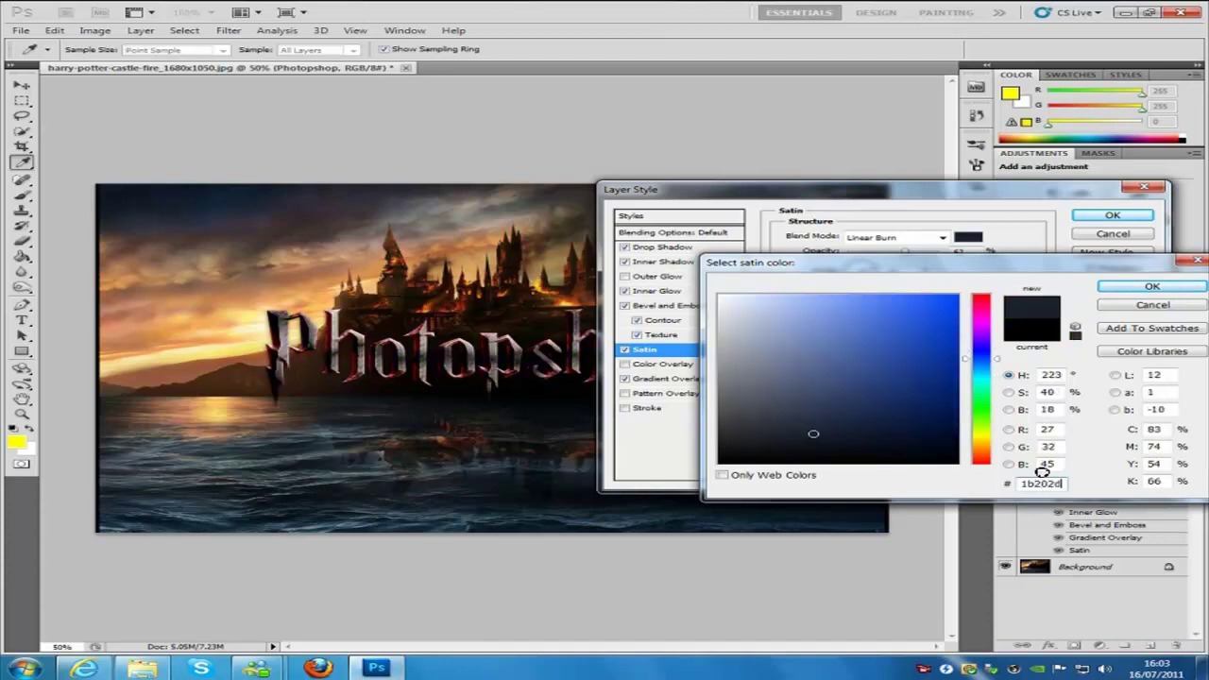
pyautogui.click(1152, 288)
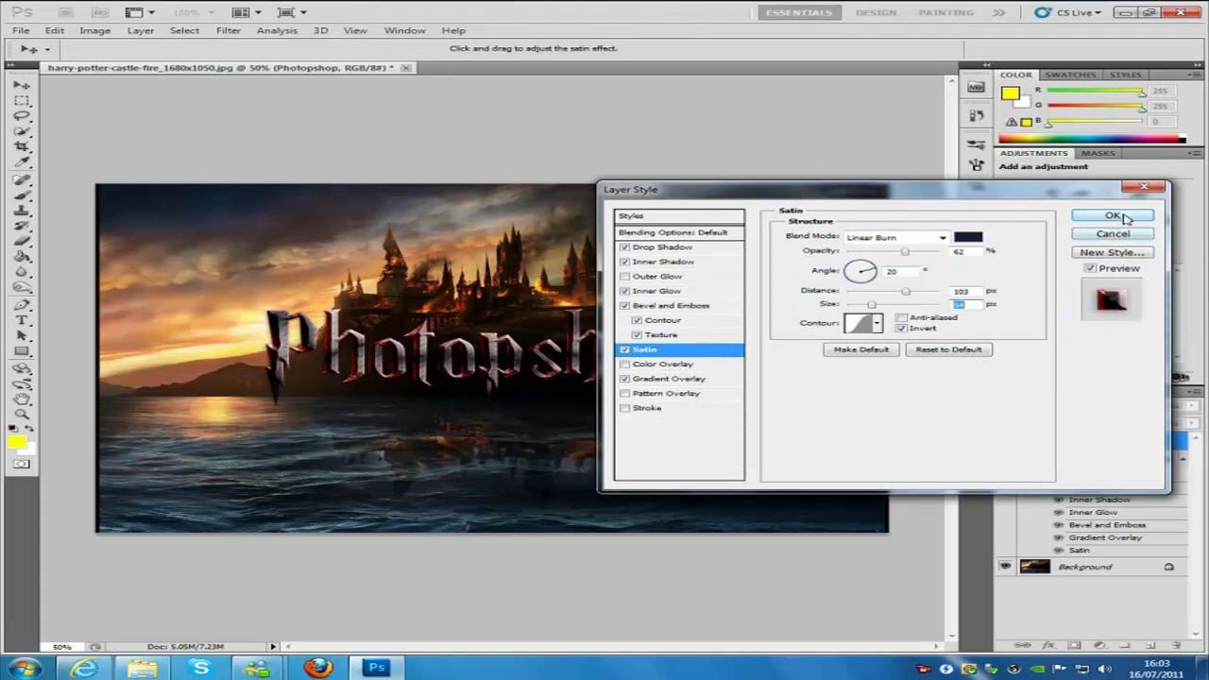
# Step: Apply the layer style, retype the text as 'Harry P', and move it up over the castle
pyautogui.click(1124, 220)
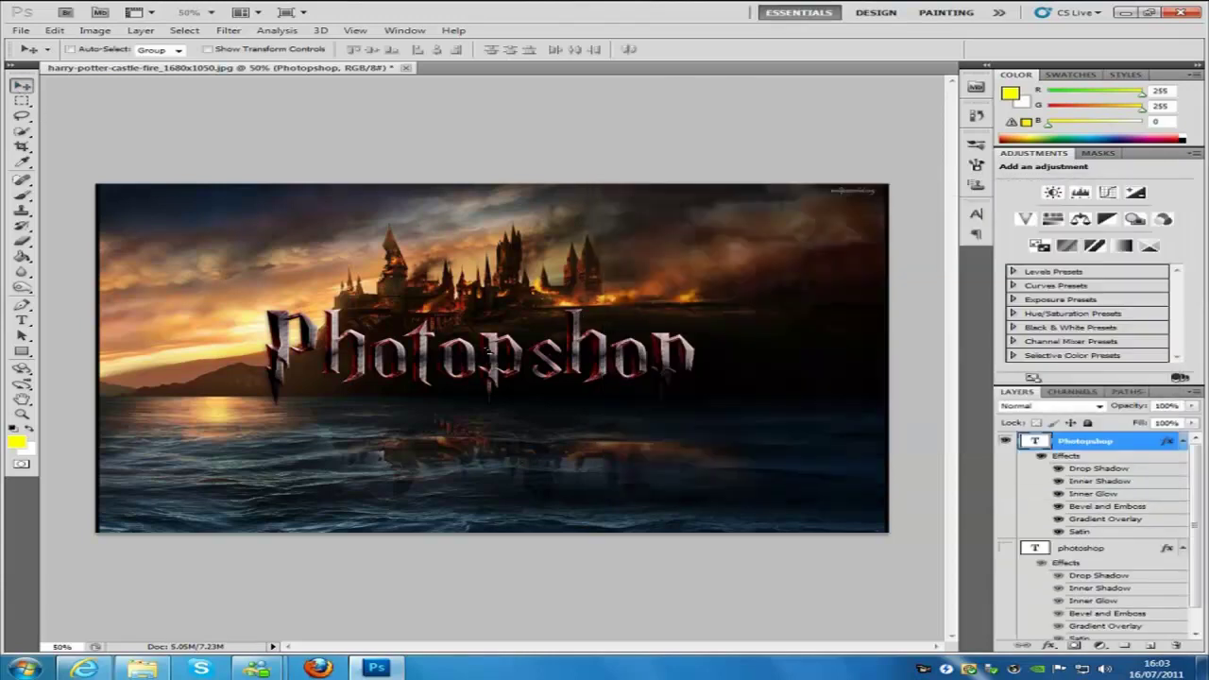
pyautogui.moveTo(489, 354)
pyautogui.mouseDown()
pyautogui.moveTo(461, 307)
pyautogui.moveTo(492, 343)
pyautogui.moveTo(494, 331)
pyautogui.mouseUp()
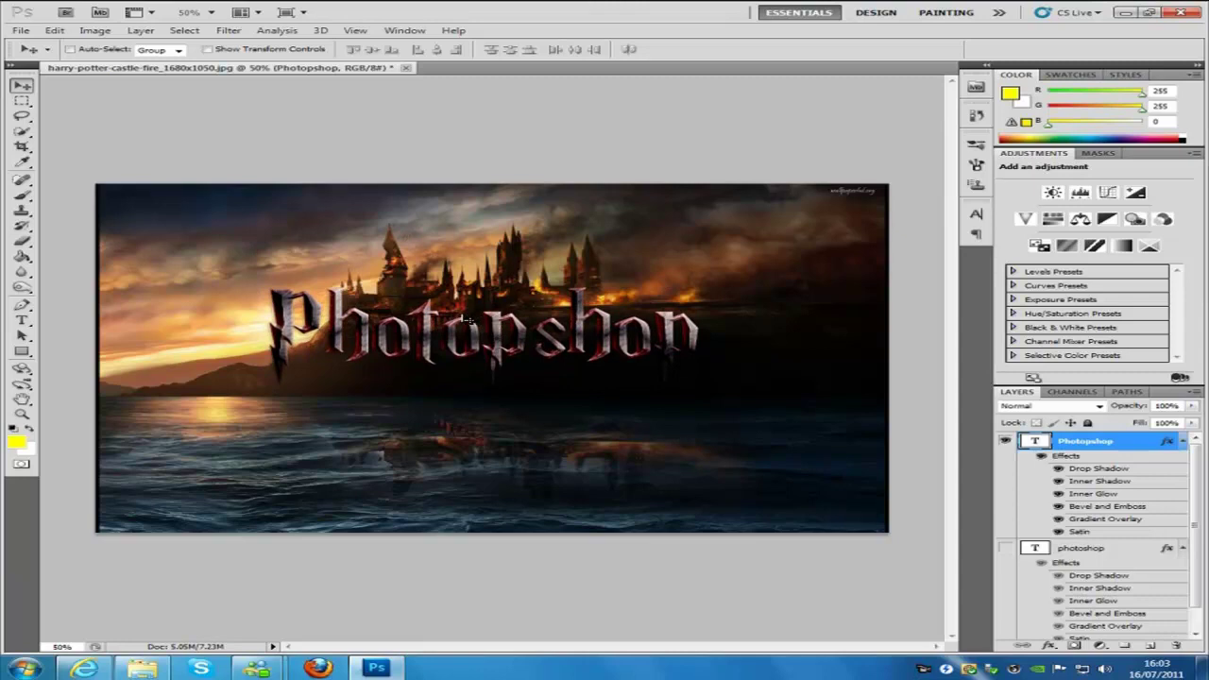
pyautogui.doubleClick(1035, 442)
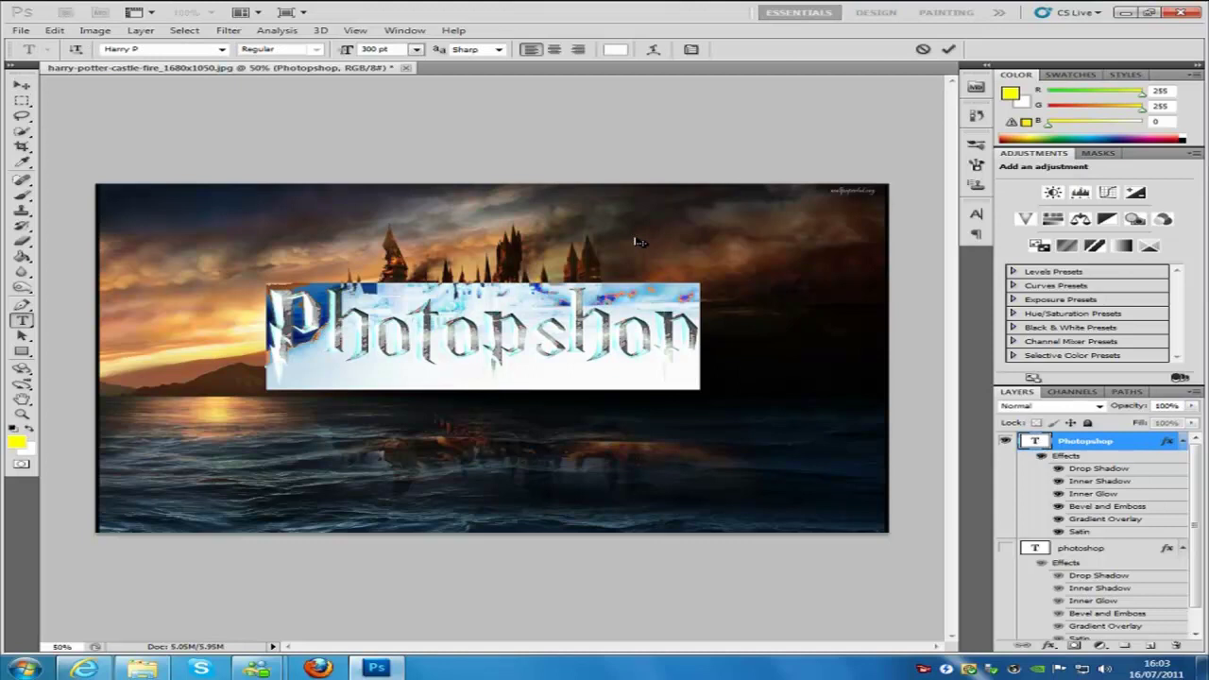
pyautogui.write('Ha')
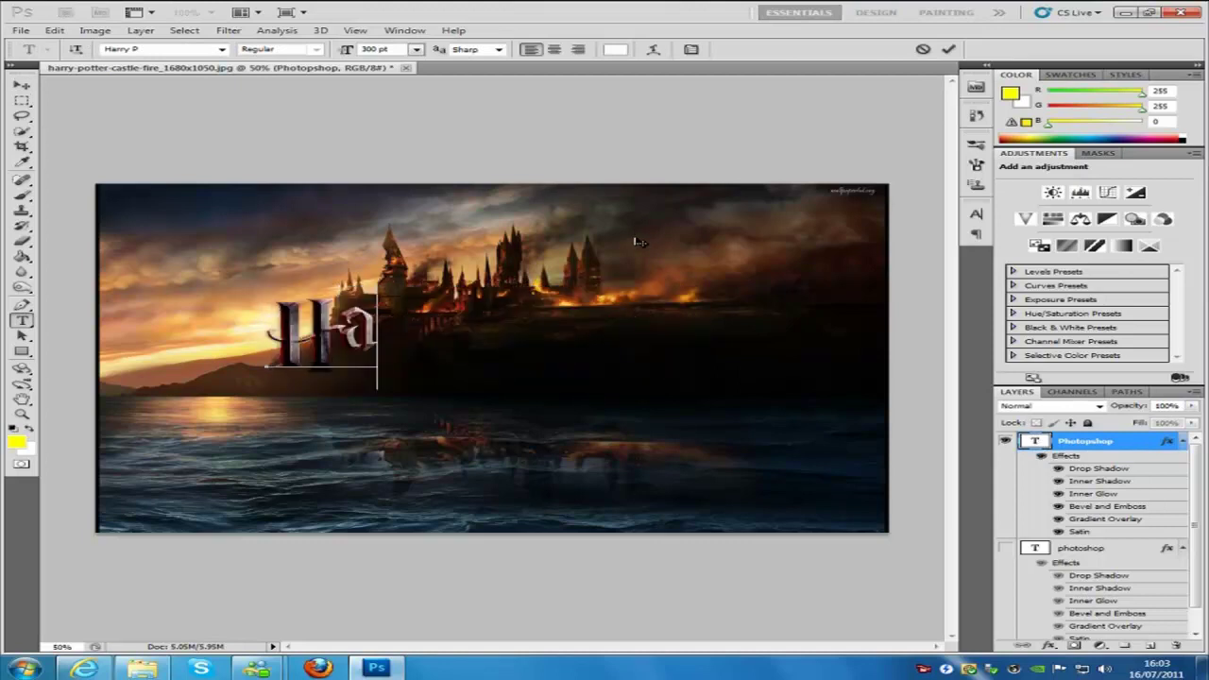
pyautogui.write('rry')
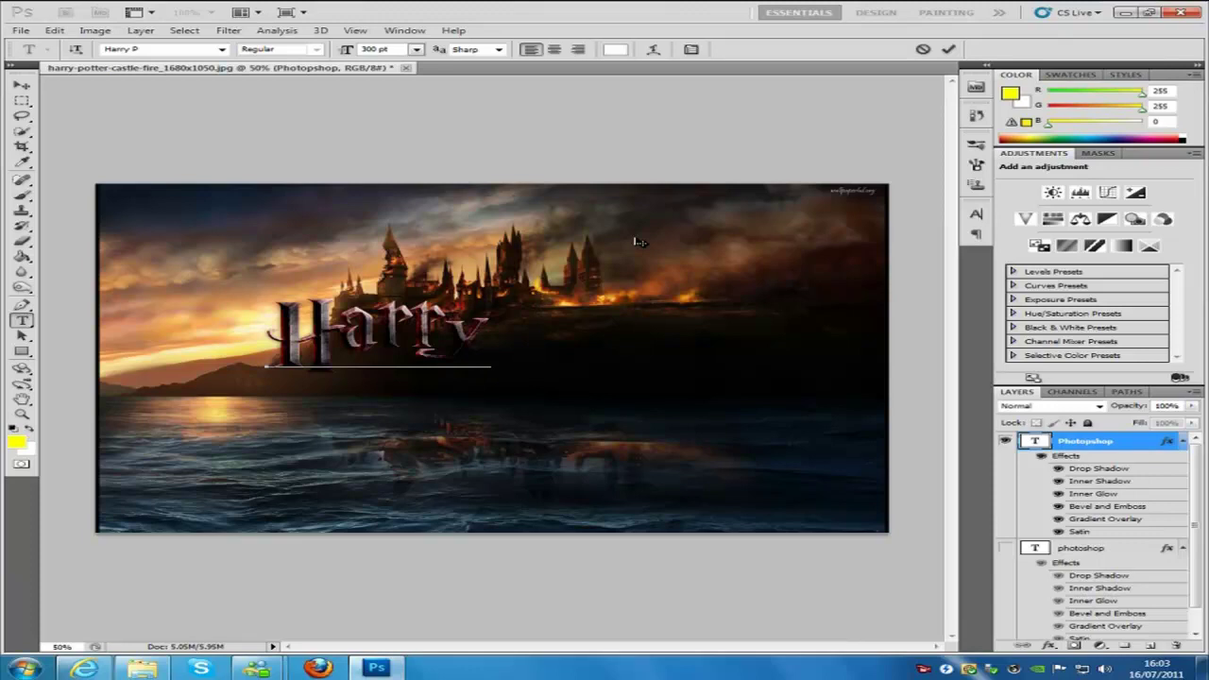
pyautogui.write(' P')
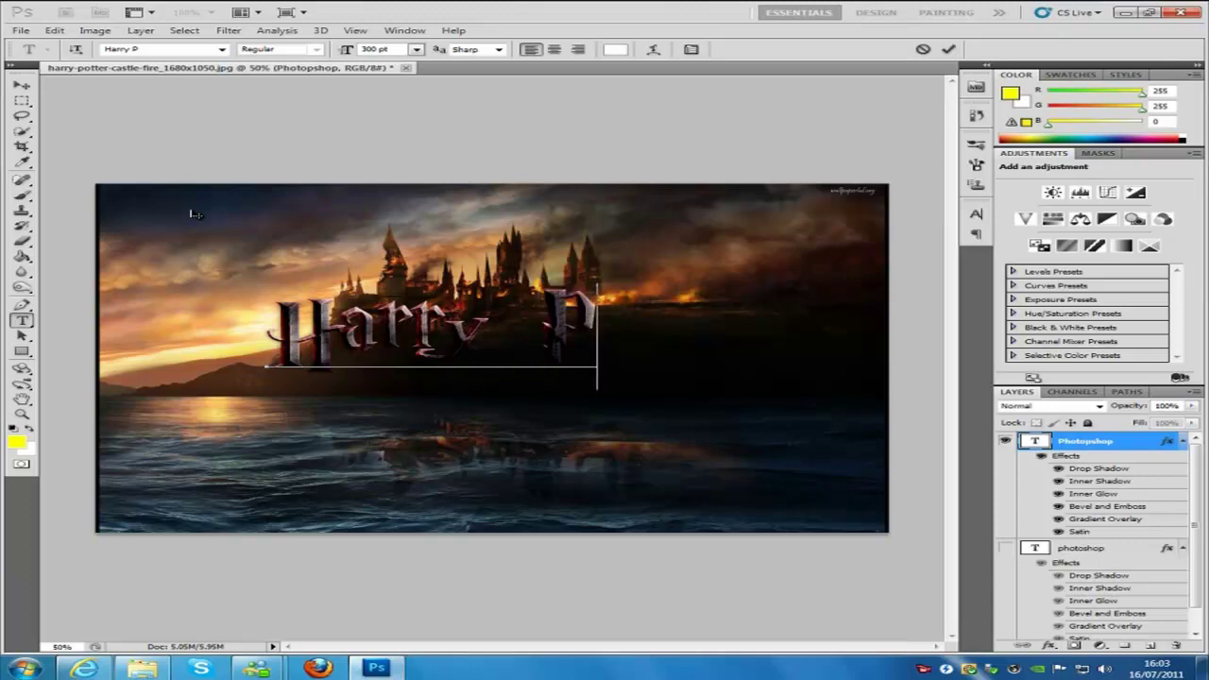
pyautogui.click(21, 85)
pyautogui.moveTo(444, 325); pyautogui.dragTo(557, 275)
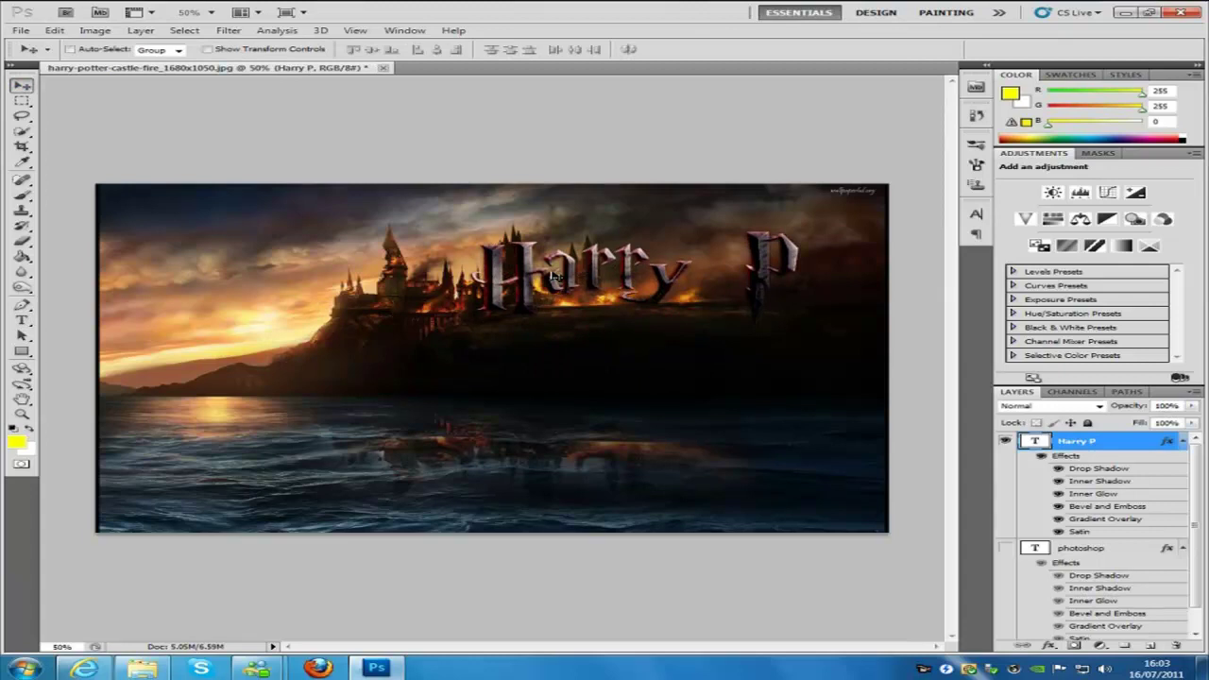
# Step: Shrink and rotate the Harry P text clockwise, then move it down-left onto the castle
pyautogui.hotkey('ctrl', 't')
pyautogui.moveTo(800, 332); pyautogui.dragTo(658, 282)
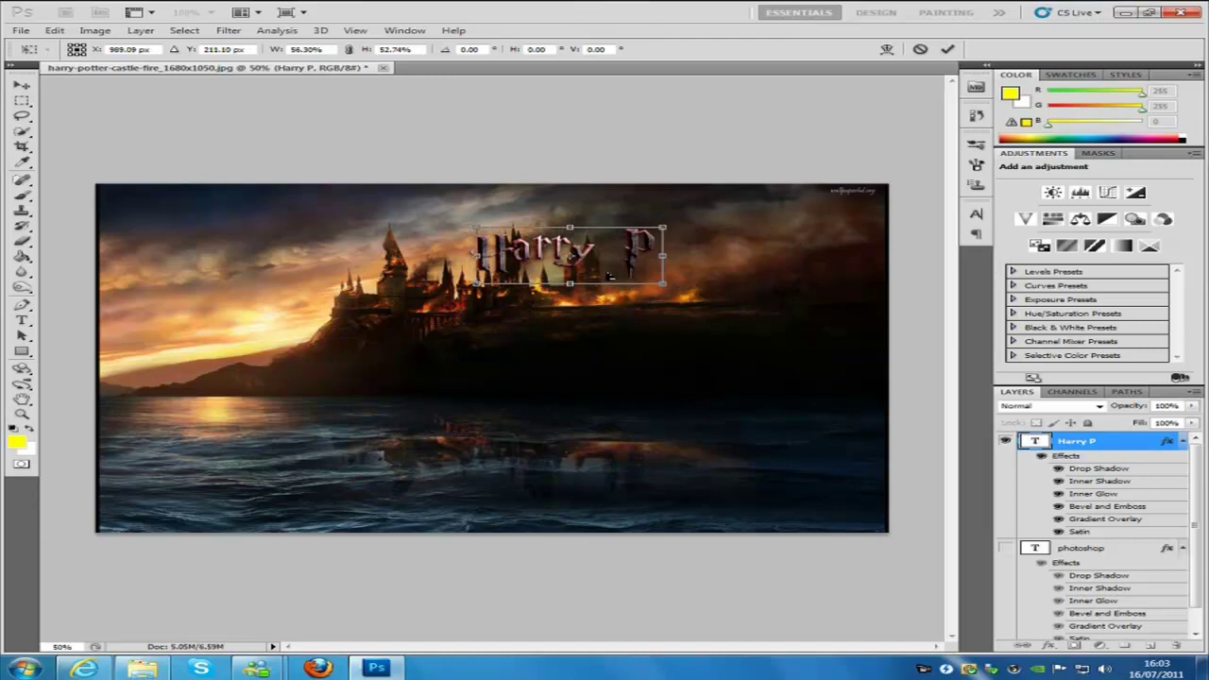
pyautogui.moveTo(566, 255); pyautogui.dragTo(729, 241)
pyautogui.moveTo(851, 226); pyautogui.dragTo(845, 251)
pyautogui.moveTo(742, 243); pyautogui.dragTo(811, 228)
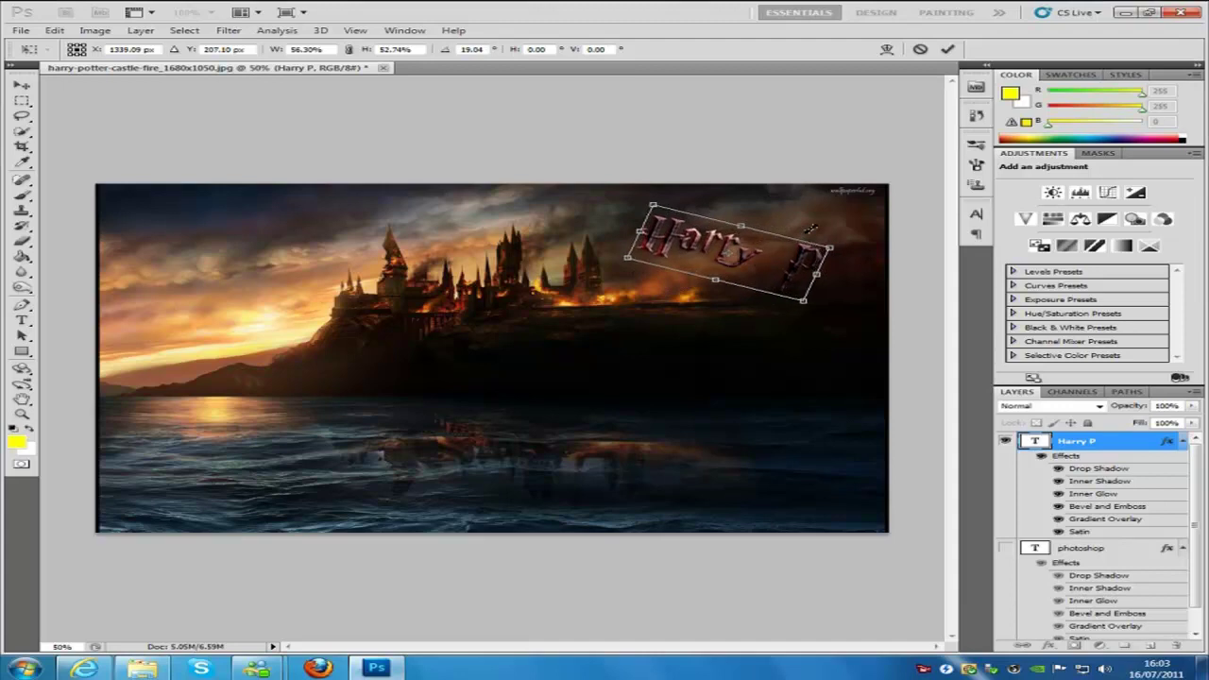
pyautogui.click(947, 49)
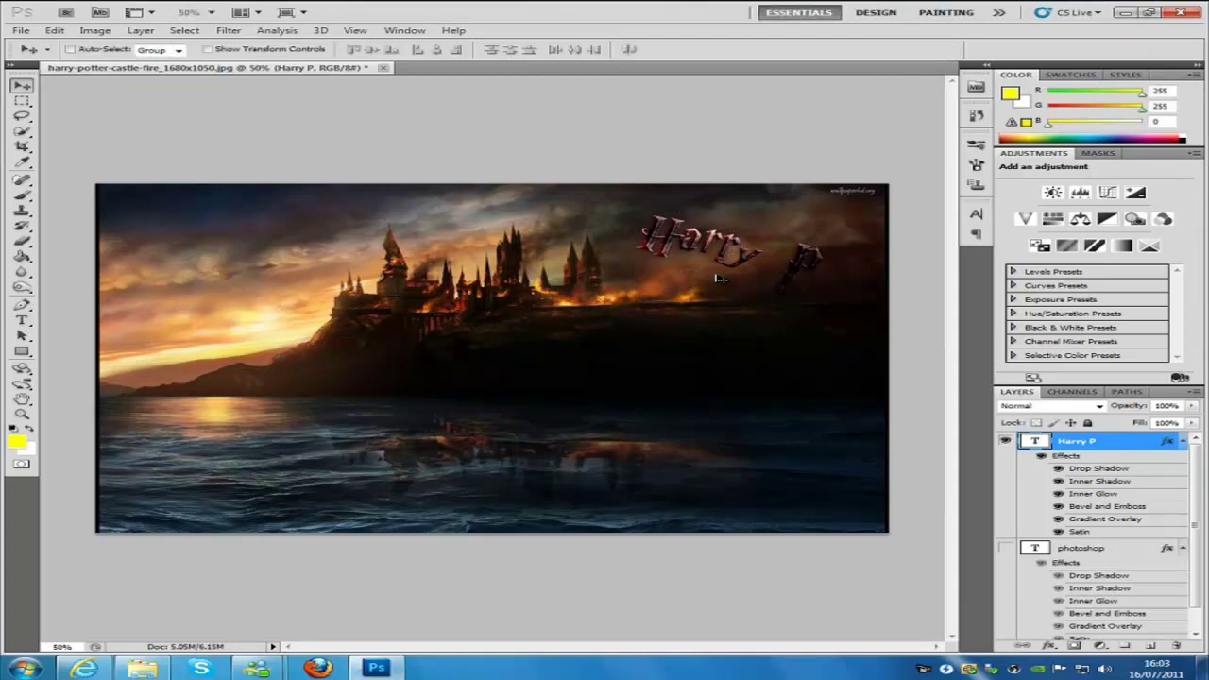
pyautogui.moveTo(731, 253); pyautogui.dragTo(581, 337)
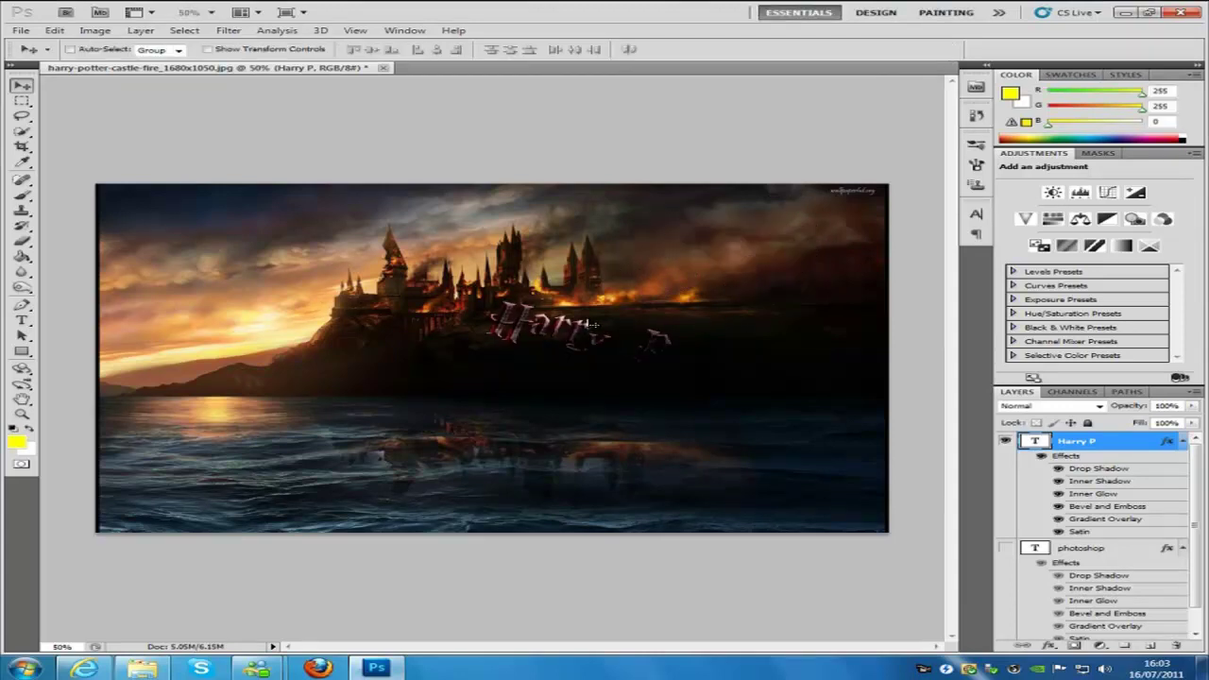
# Step: Enlarge and skew the Harry P text, then position it diagonally over the sky
pyautogui.hotkey('ctrl', 't')
pyautogui.moveTo(475, 387); pyautogui.dragTo(223, 474)
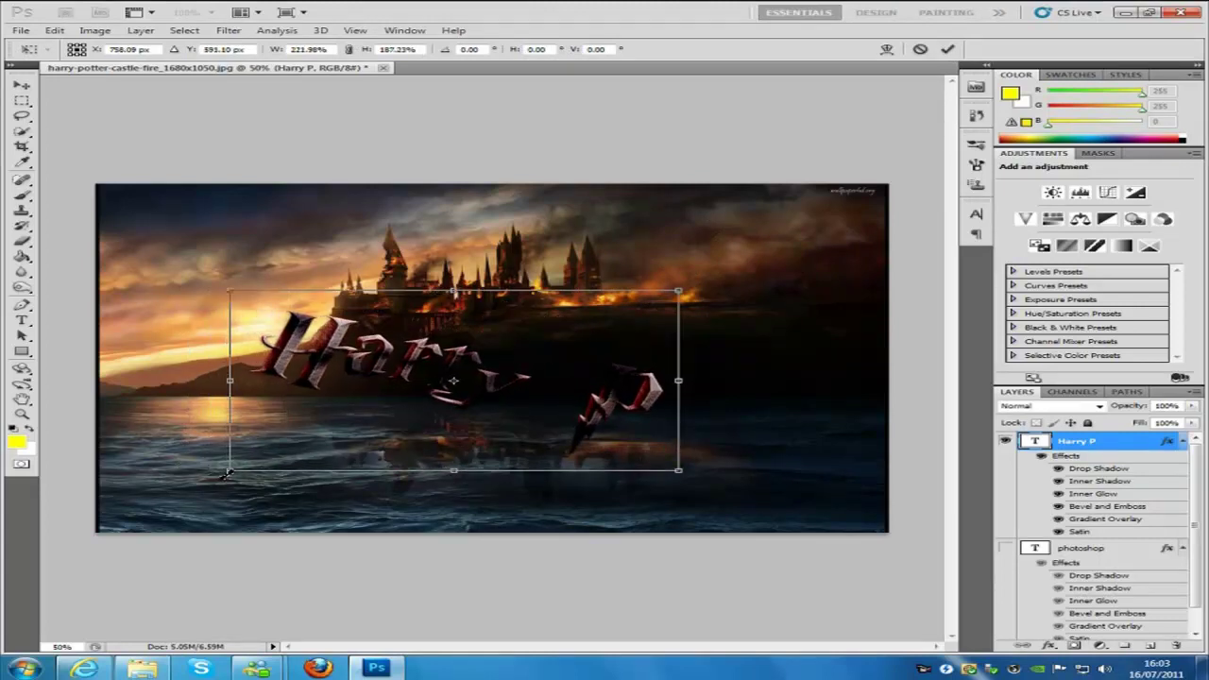
pyautogui.click(947, 49)
pyautogui.moveTo(528, 409); pyautogui.dragTo(546, 344)
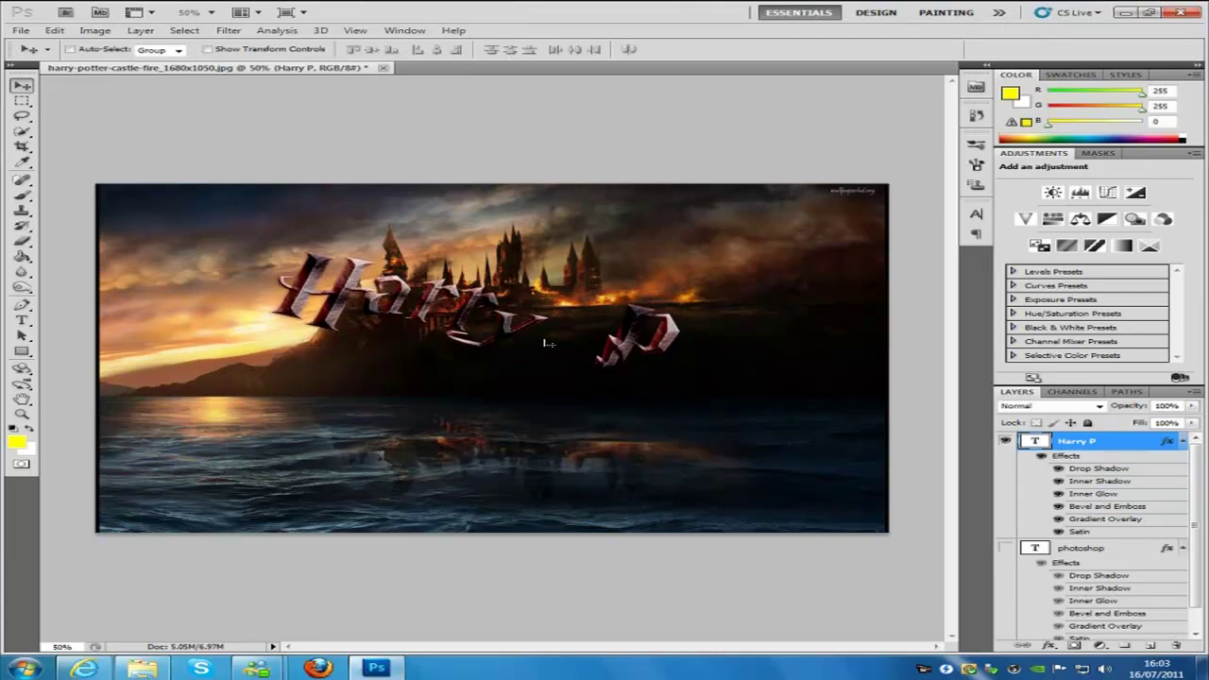
pyautogui.moveTo(631, 364); pyautogui.dragTo(559, 305)
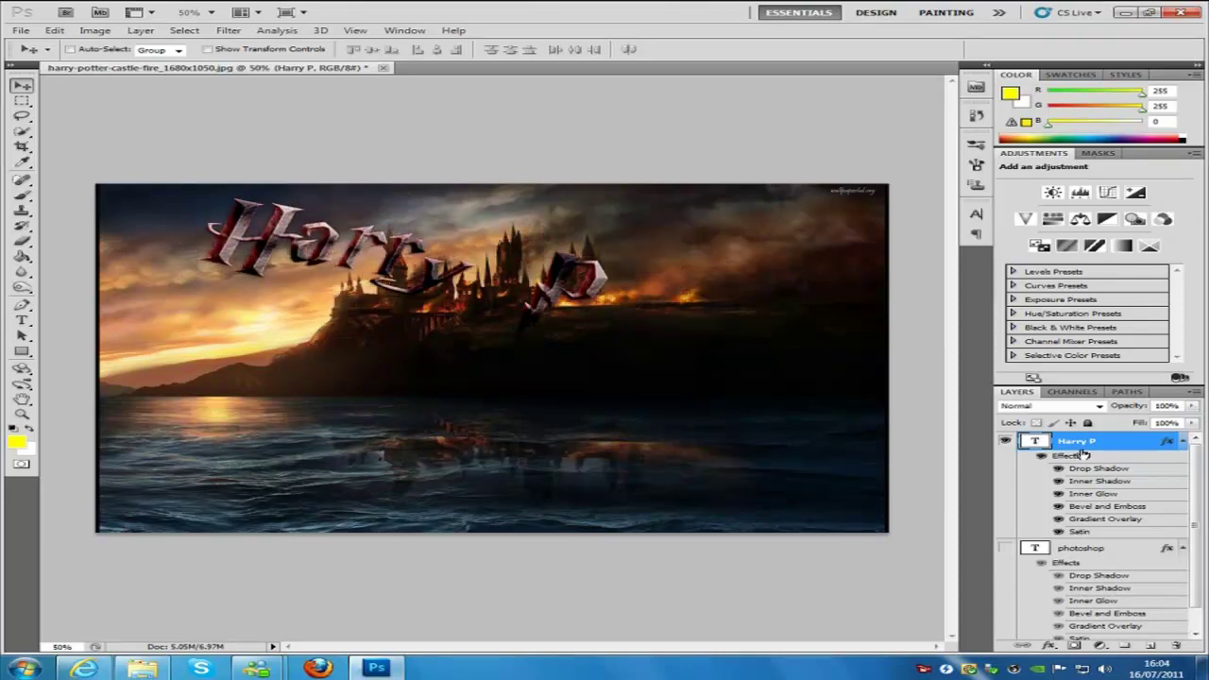
pyautogui.doubleClick(1146, 446)
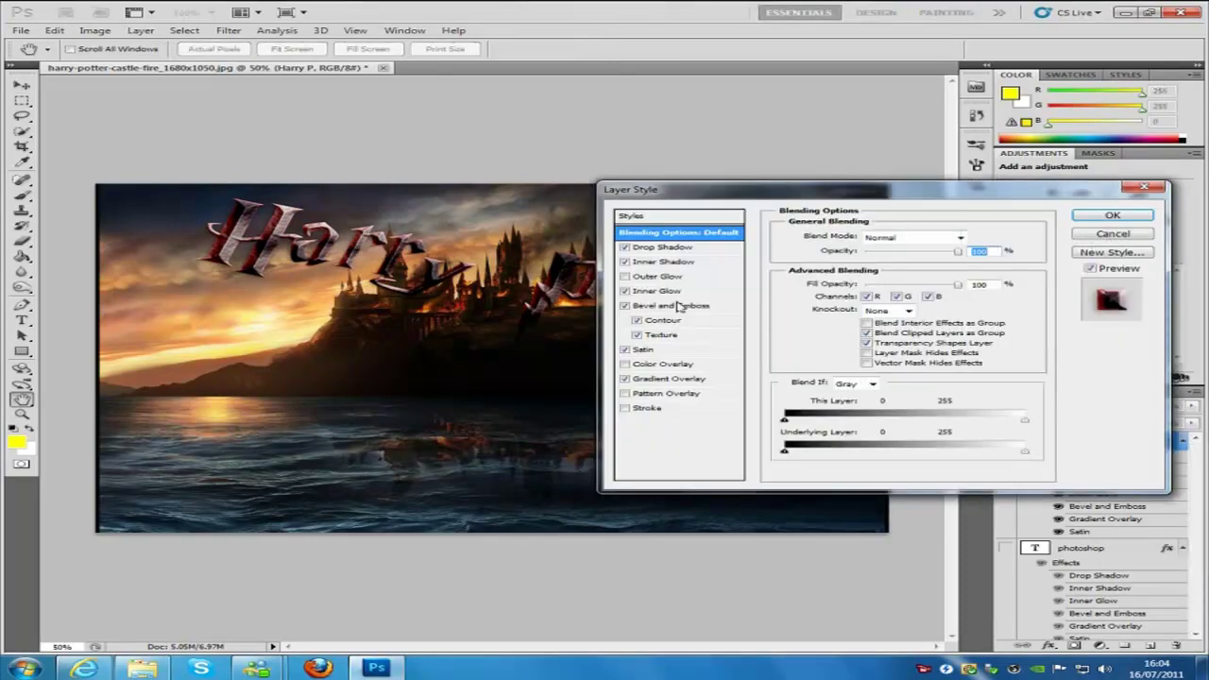
pyautogui.click(665, 250)
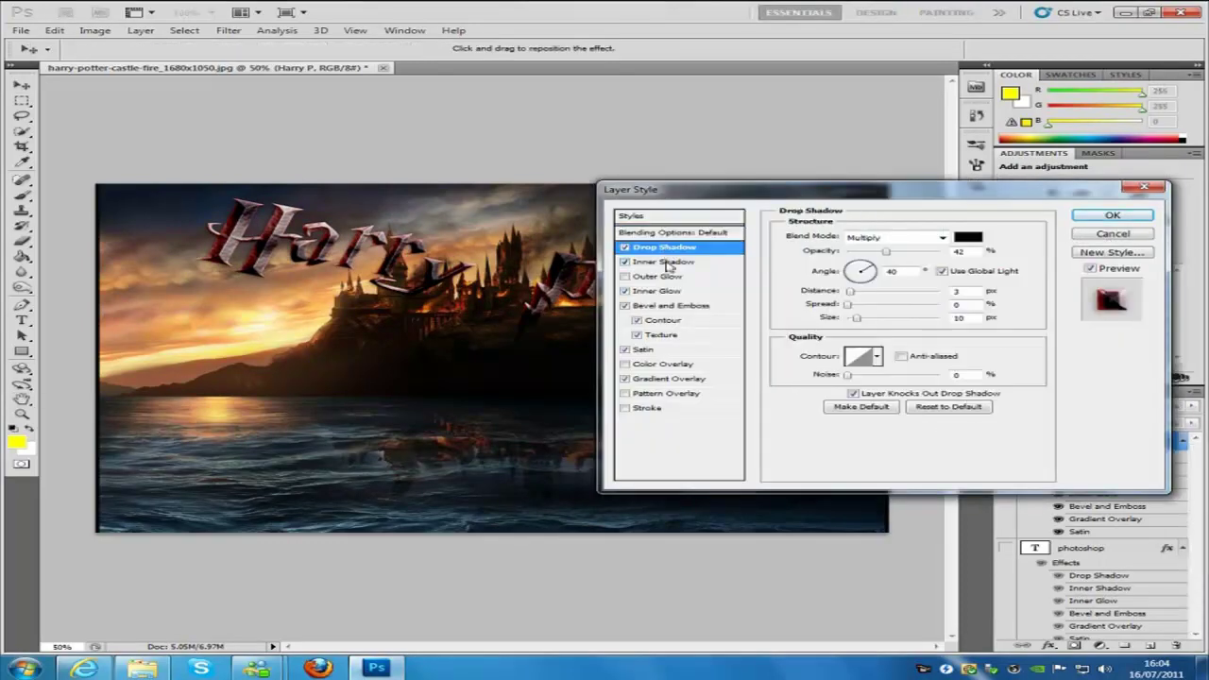
pyautogui.press('F1')
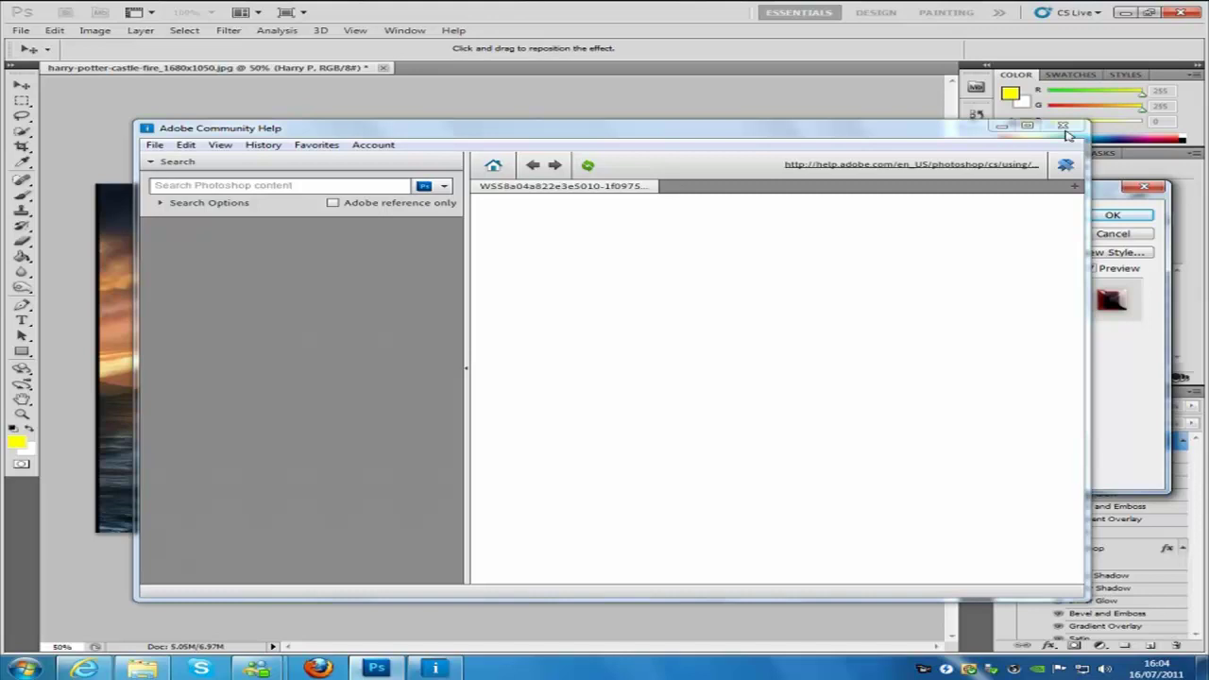
pyautogui.click(1063, 126)
pyautogui.click(666, 262)
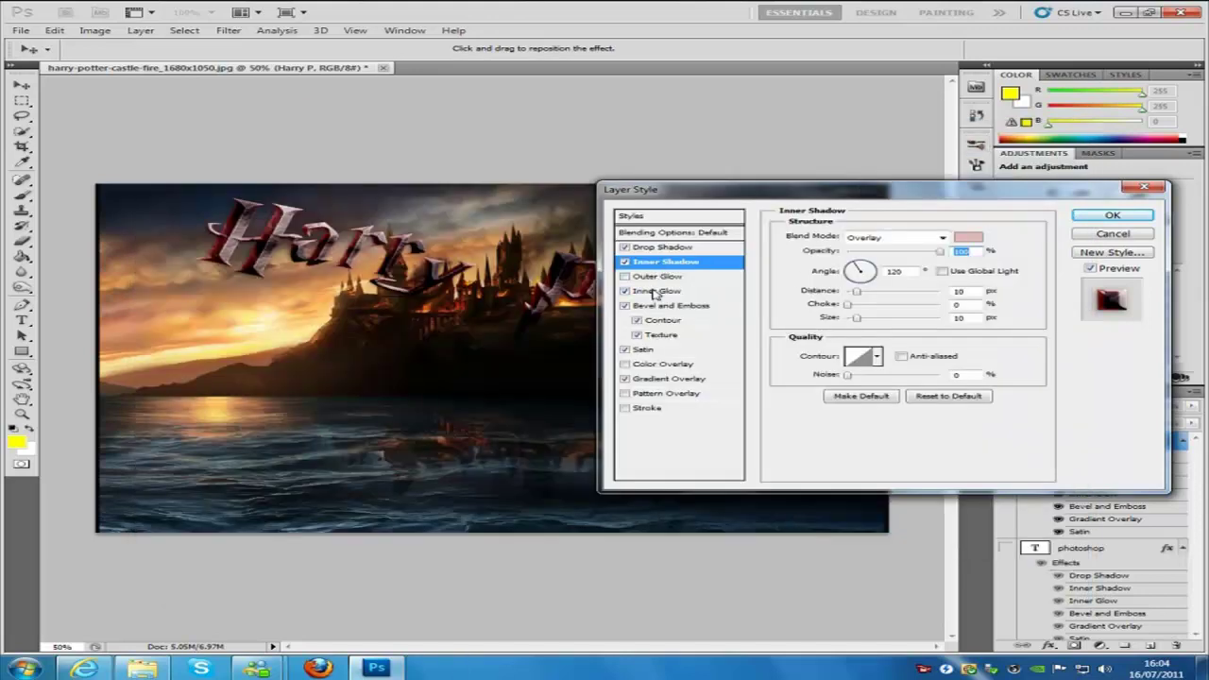
pyautogui.click(656, 291)
pyautogui.click(664, 261)
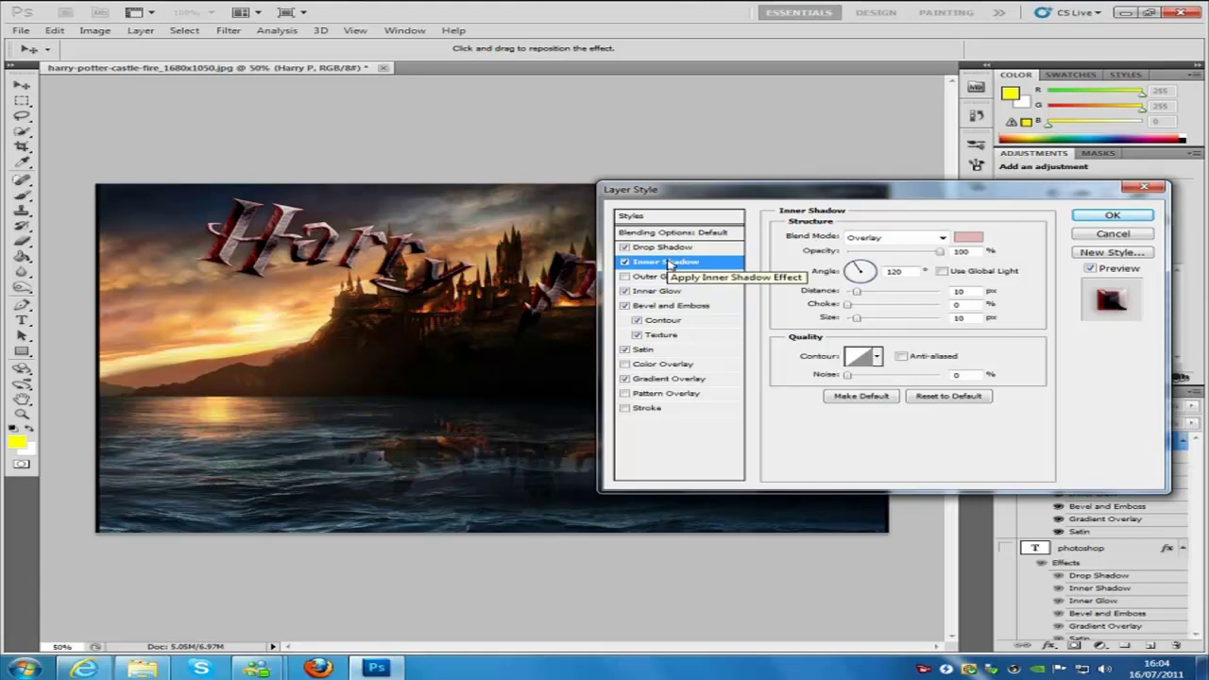
pyautogui.click(1178, 606)
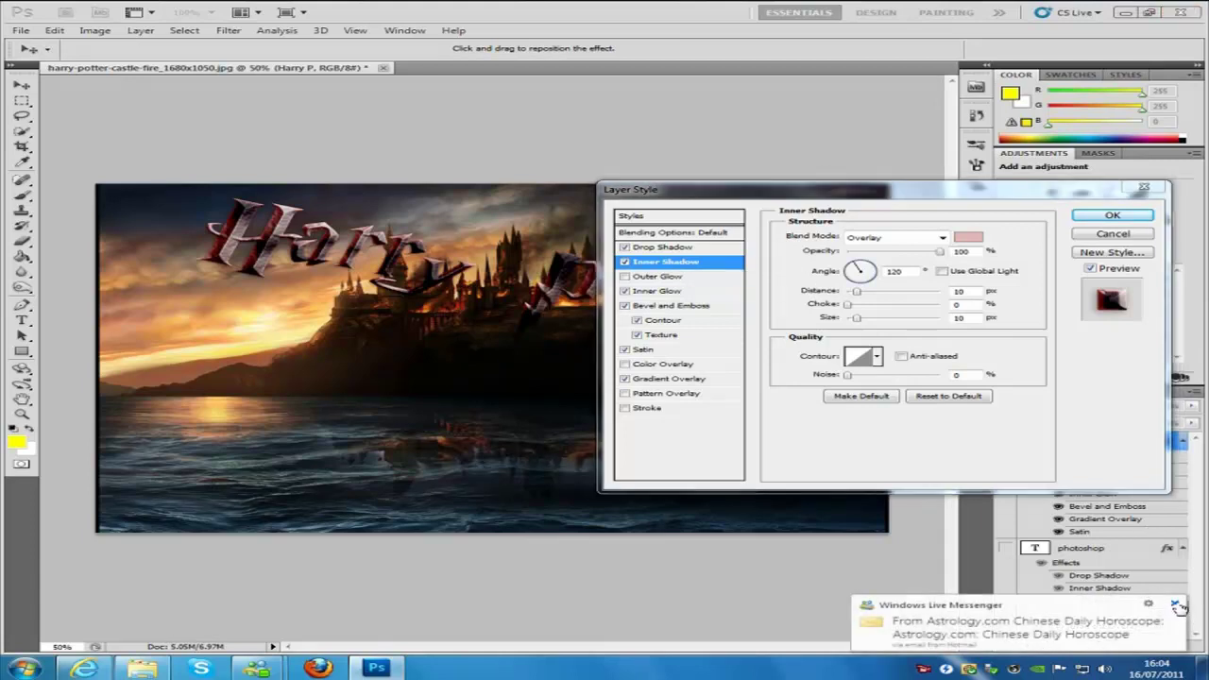
pyautogui.click(680, 322)
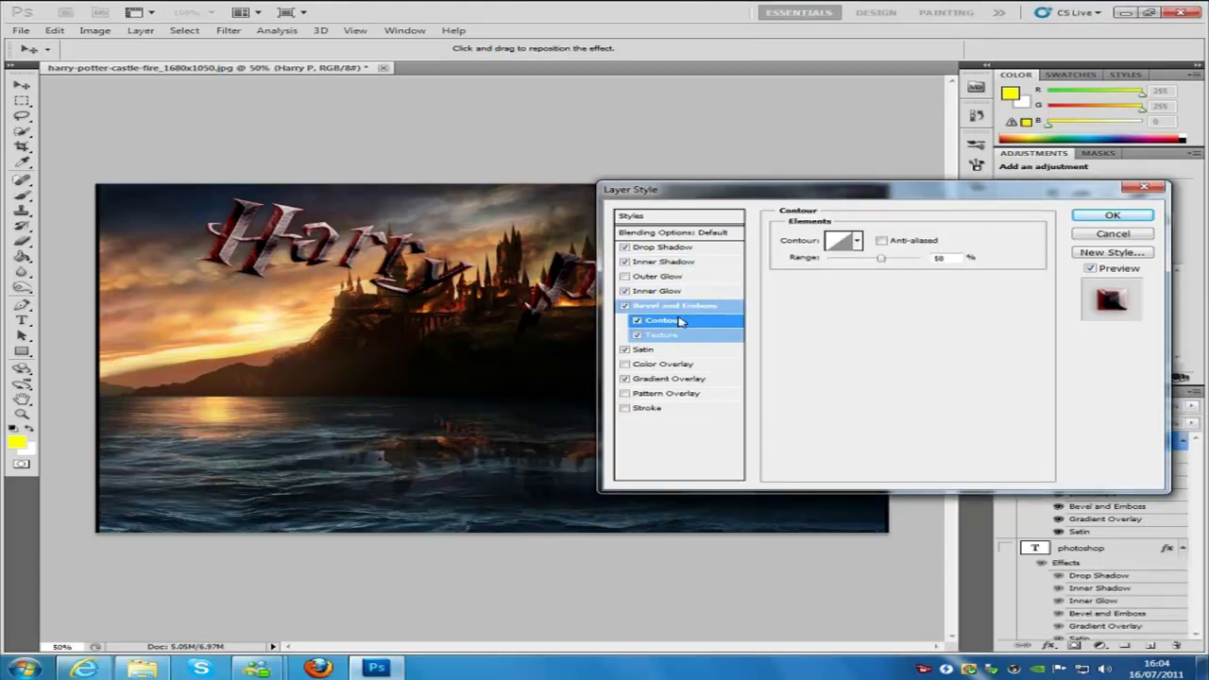
pyautogui.click(661, 307)
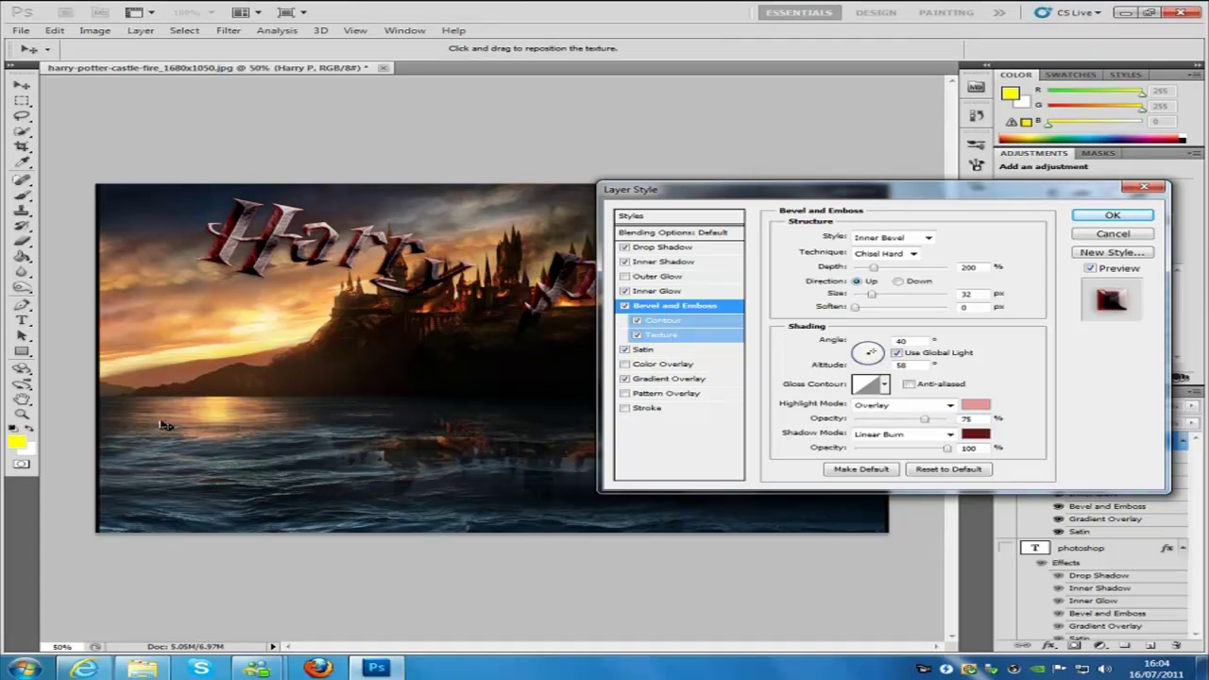
pyautogui.click(1112, 215)
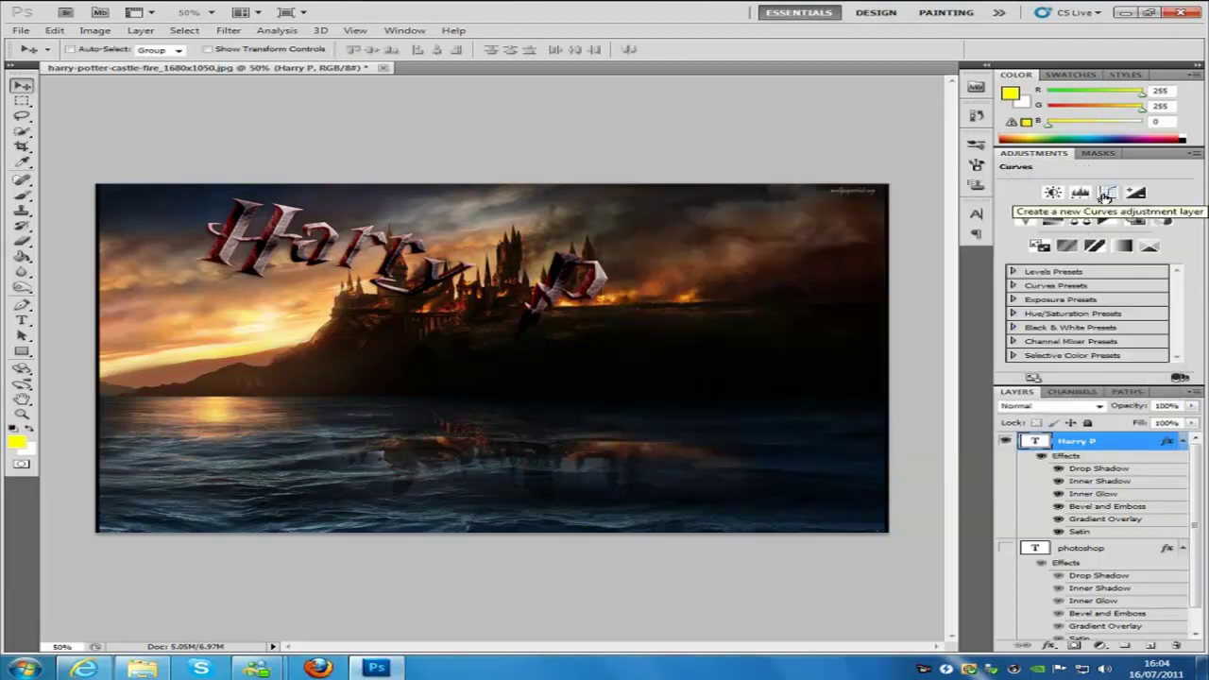
# Step: Rotate the Harry P text about 14° counter-clockwise and lower it onto the water below the castle
pyautogui.hotkey('ctrl', 't')
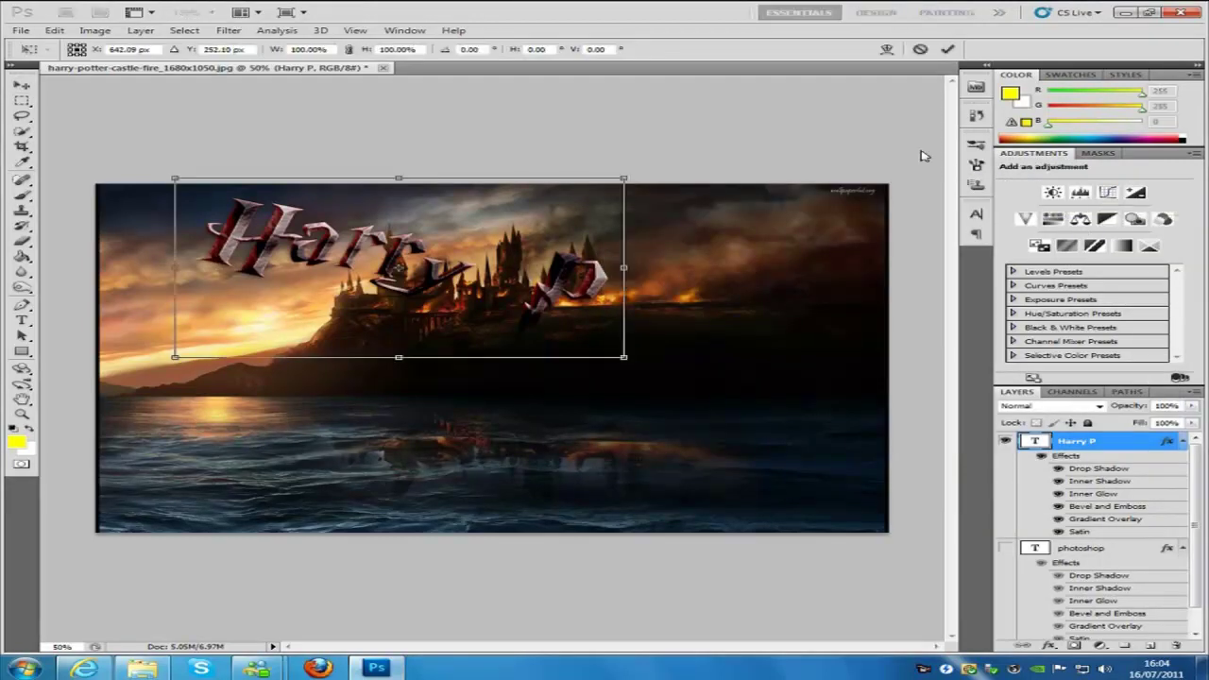
pyautogui.moveTo(798, 351); pyautogui.dragTo(783, 283)
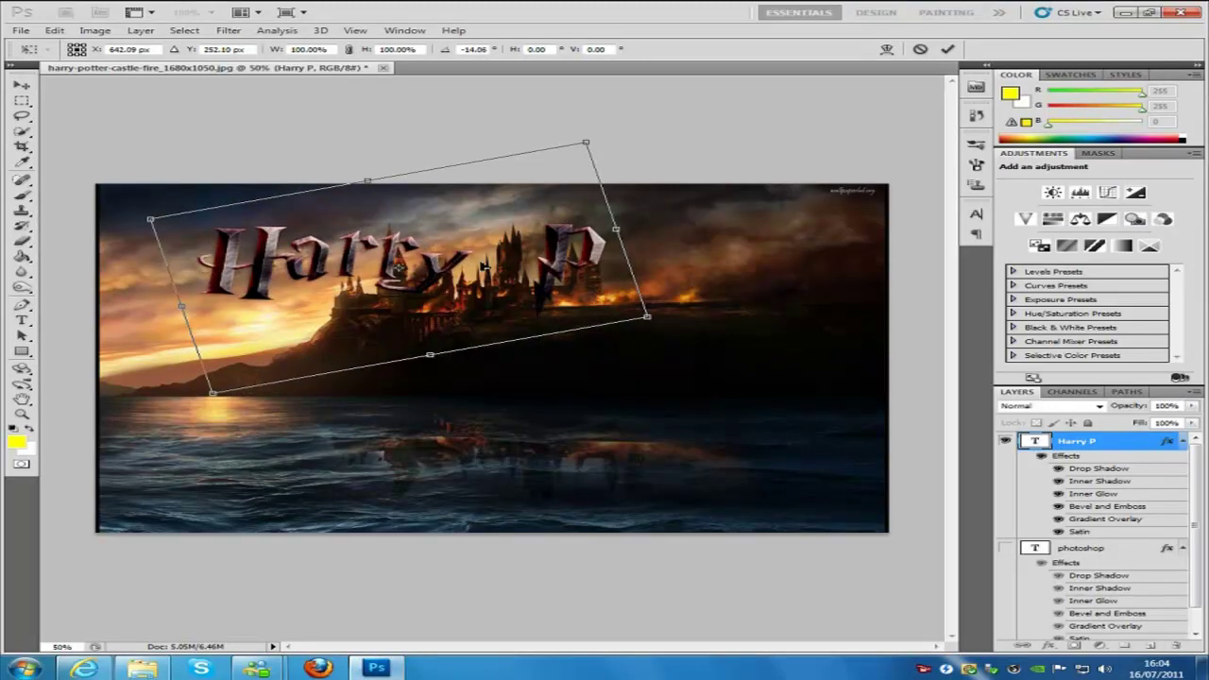
pyautogui.moveTo(425, 274); pyautogui.dragTo(405, 368)
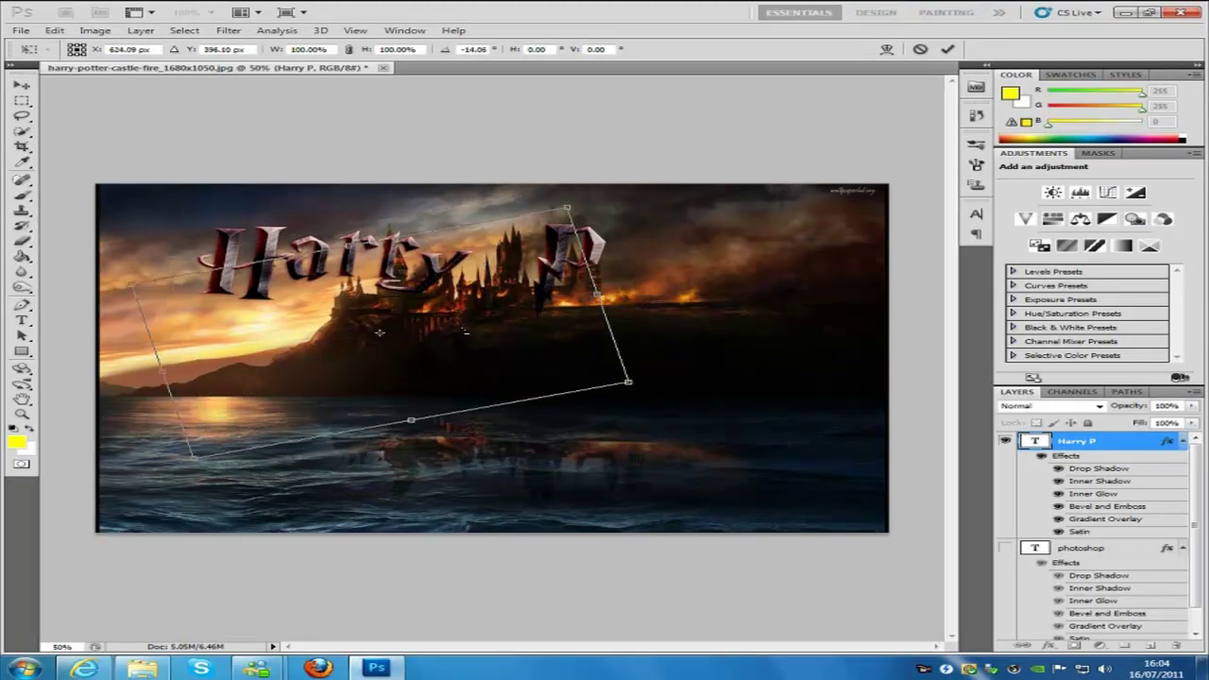
pyautogui.click(947, 49)
pyautogui.moveTo(439, 338); pyautogui.dragTo(444, 427)
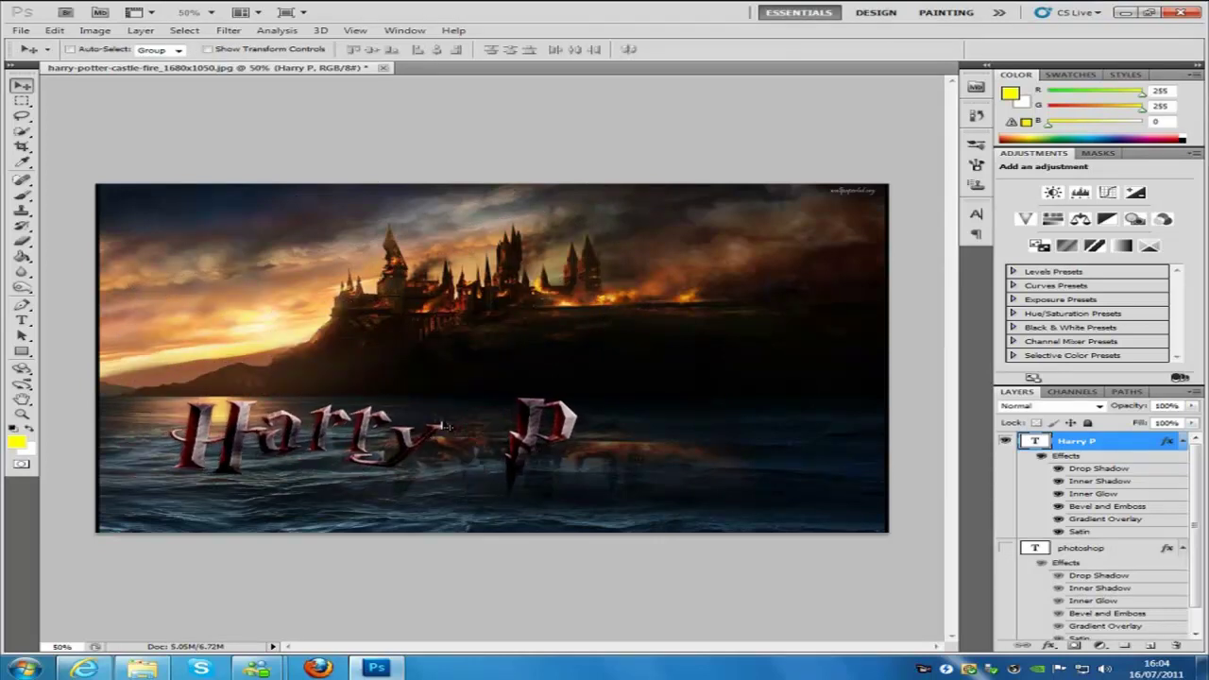